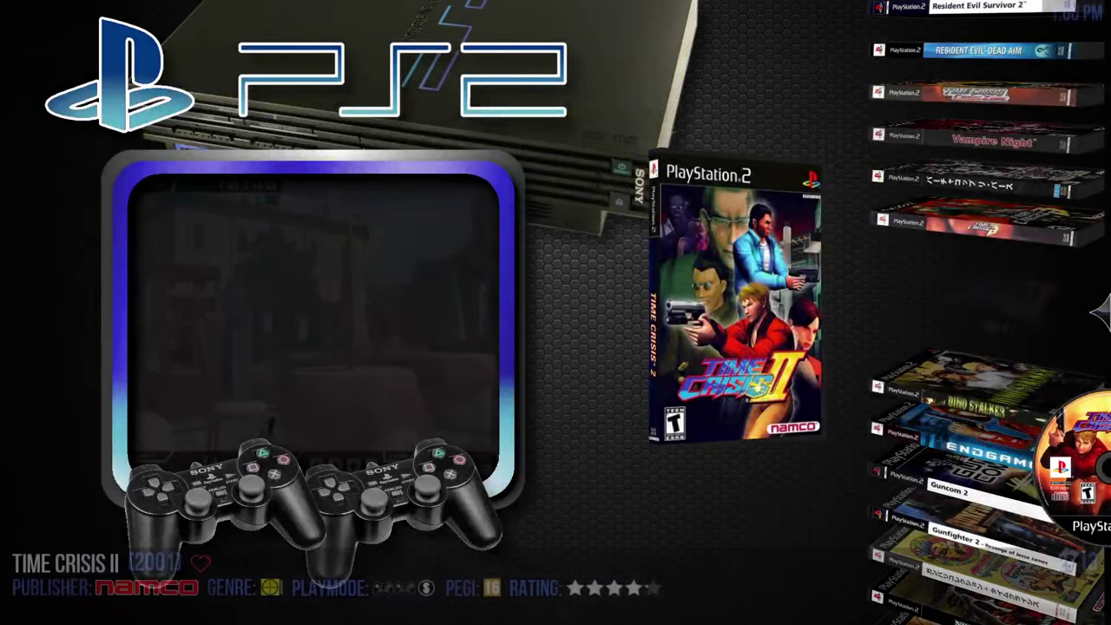
Browse the PS2 light gun games from Time Crisis II through Virtua Cop: Elite Edition, viewing each game's box art and gameplay preview
{"action": "key", "text": "Down"}
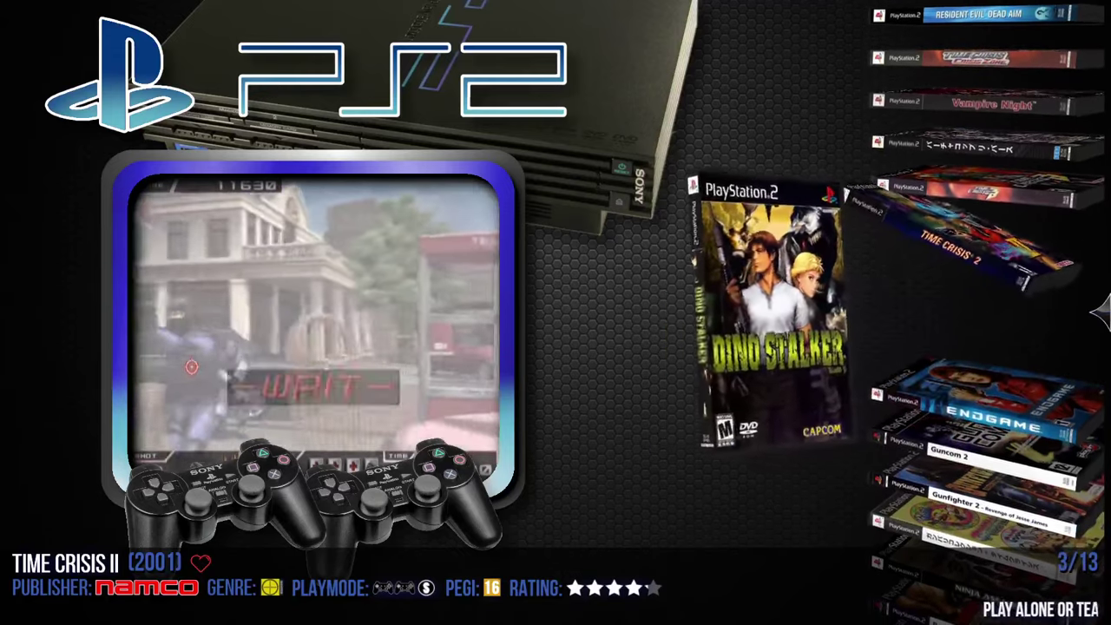
{"action": "key", "text": "Down"}
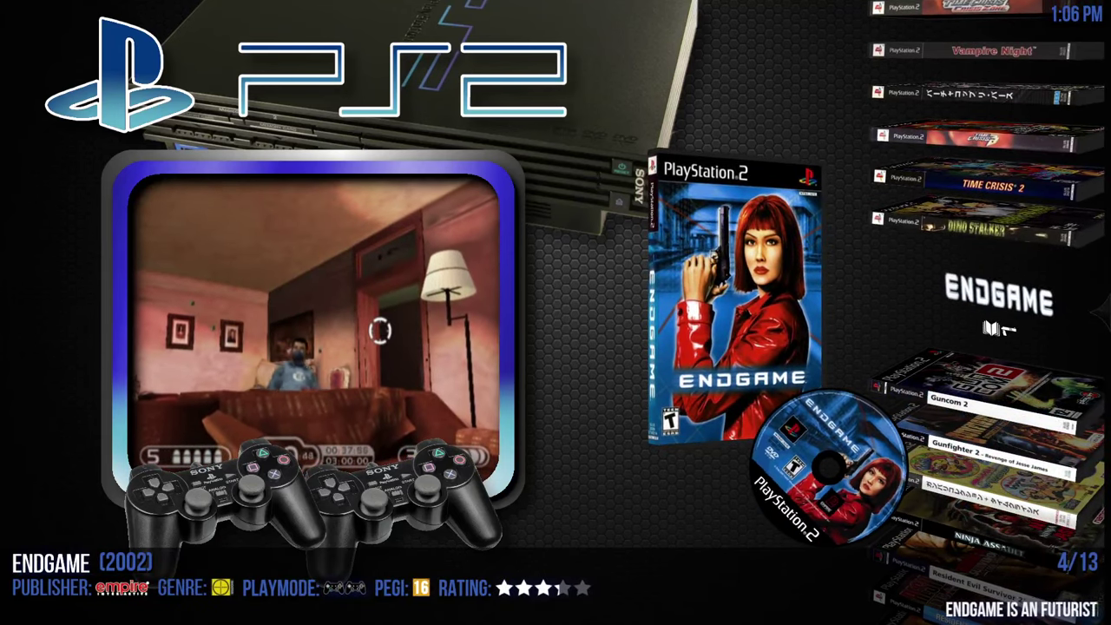
{"action": "key", "text": "Down"}
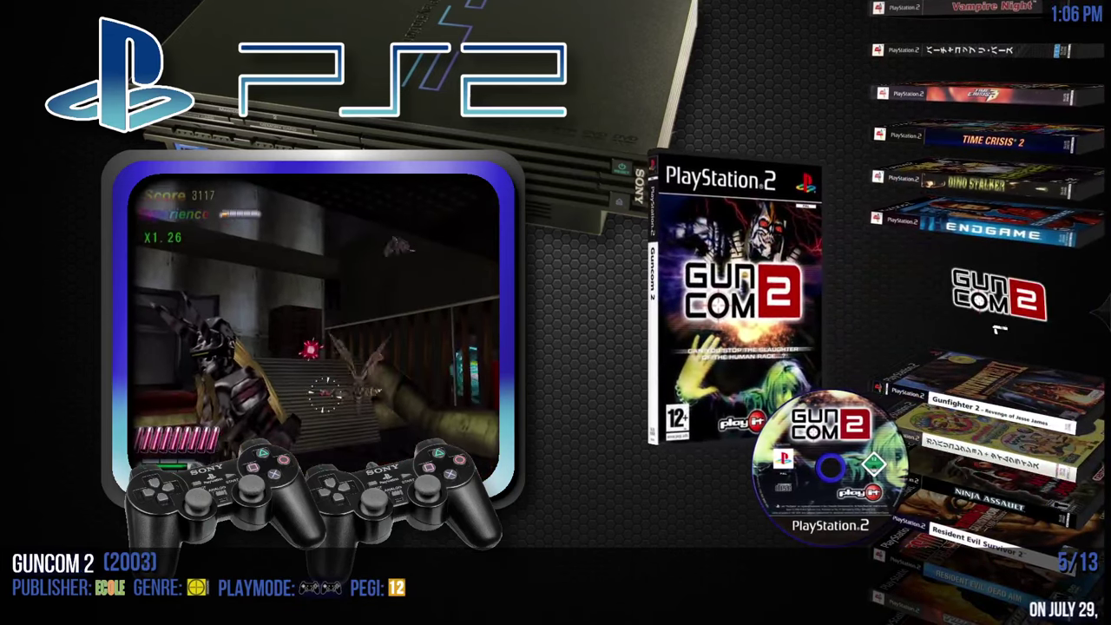
{"action": "key", "text": "Down"}
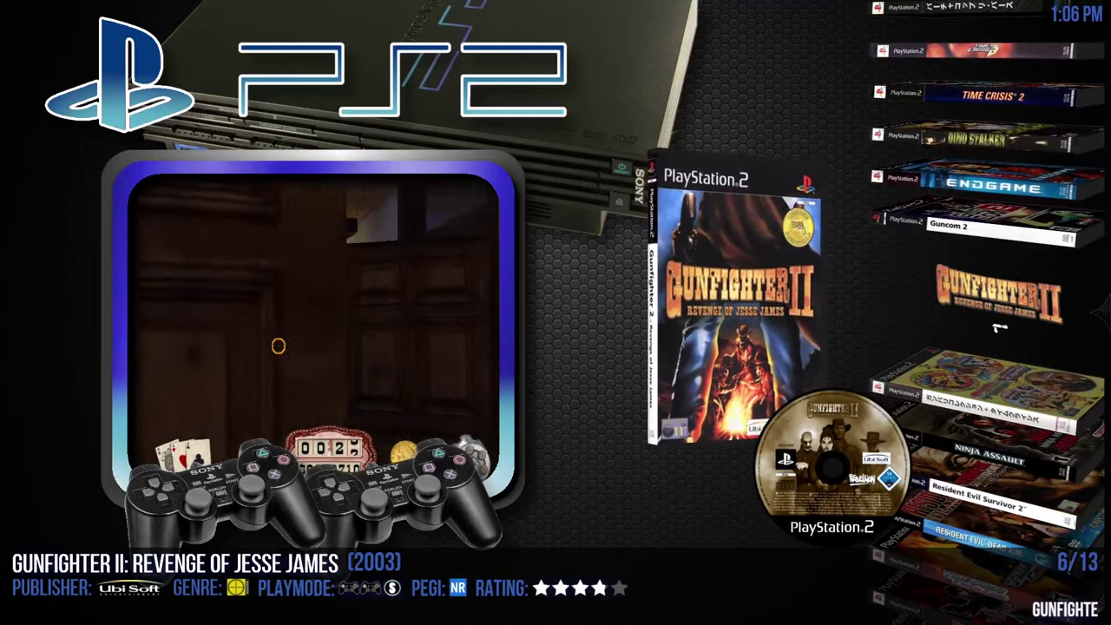
{"action": "key", "text": "Down"}
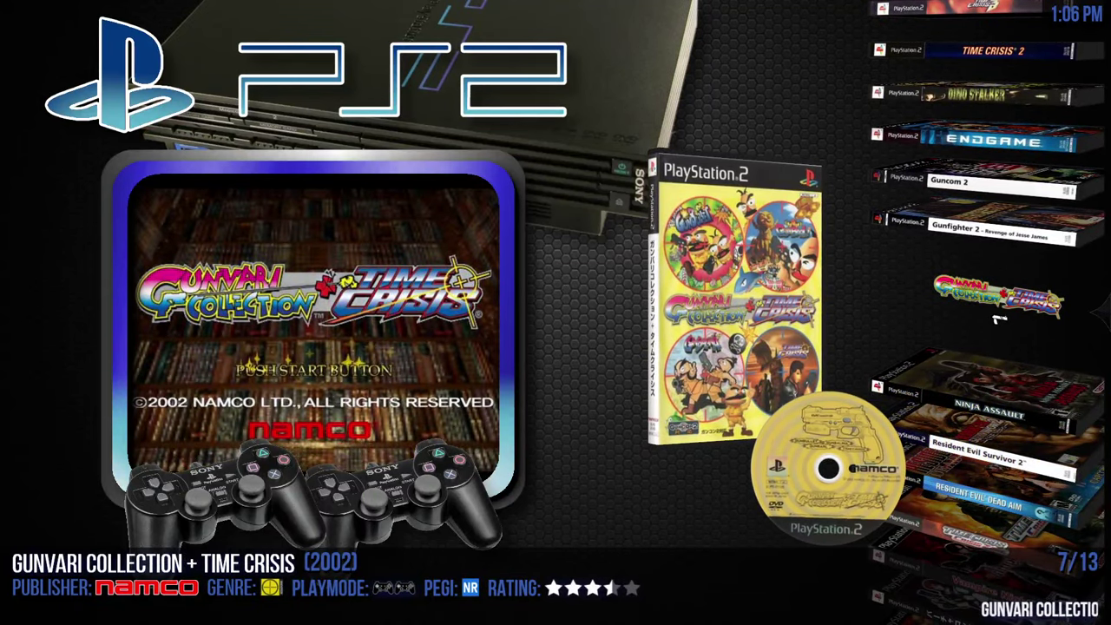
{"action": "key", "text": "Down"}
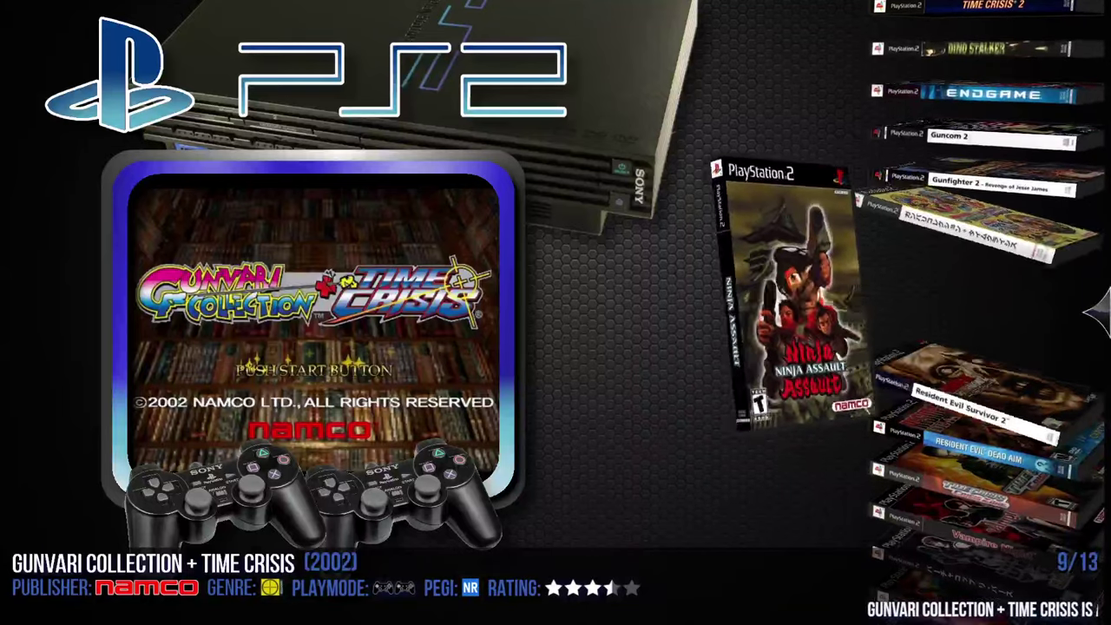
{"action": "key", "text": "Down"}
{"action": "key", "text": "Down"}
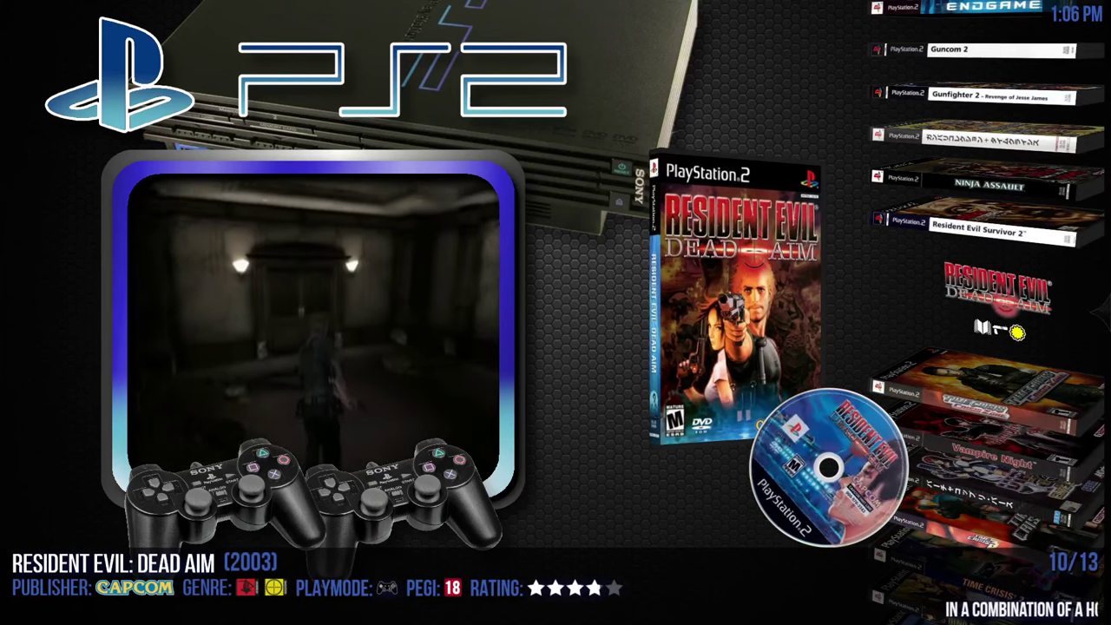
{"action": "key", "text": "Down"}
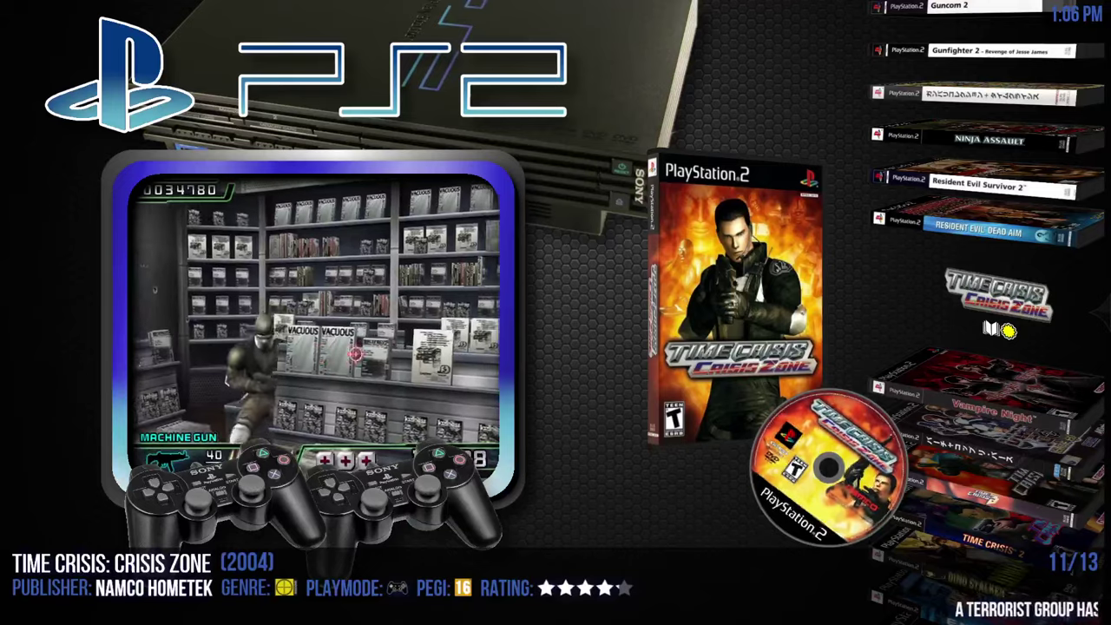
{"action": "key", "text": "Down"}
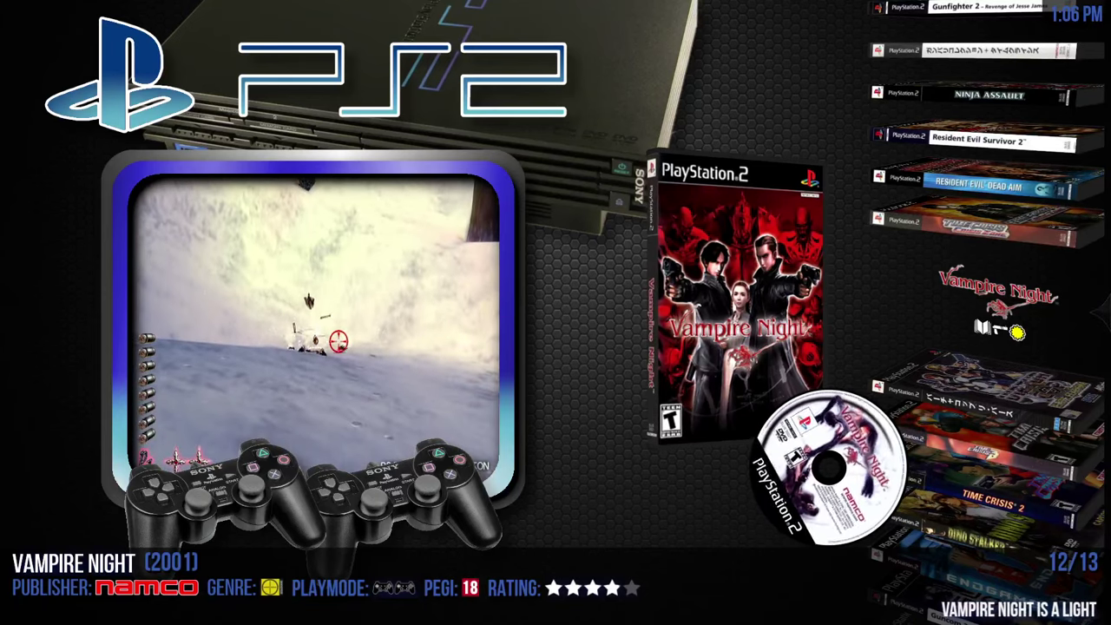
{"action": "key", "text": "Down"}
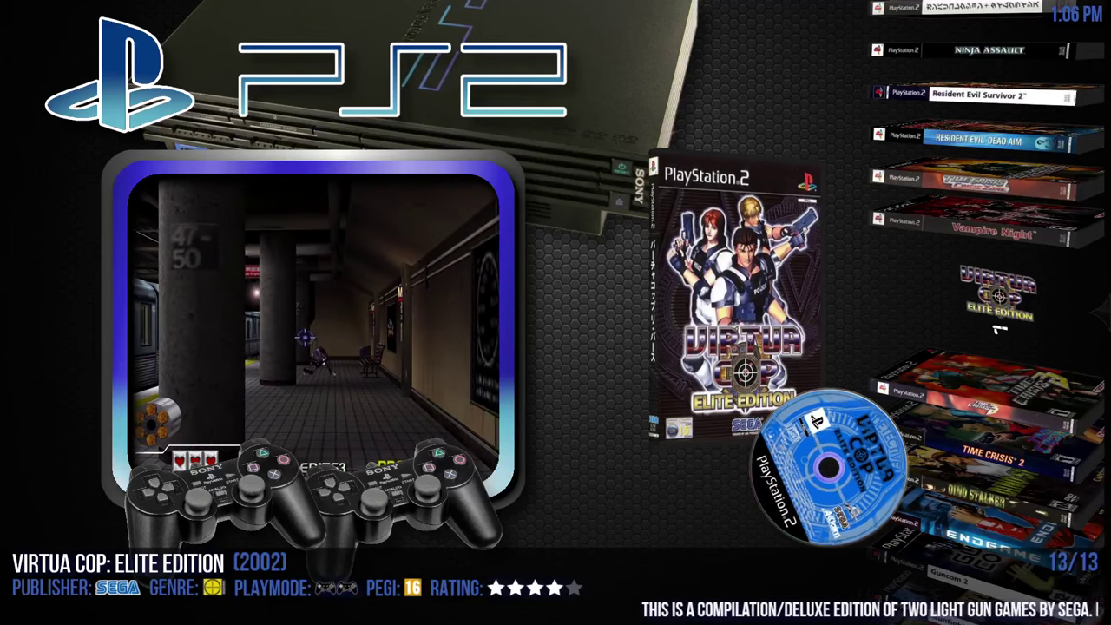
Cycle through the whole PS2 game list again, from Time Crisis 3 past Vampire Night and around to Time Crisis II
{"action": "key", "text": "Down"}
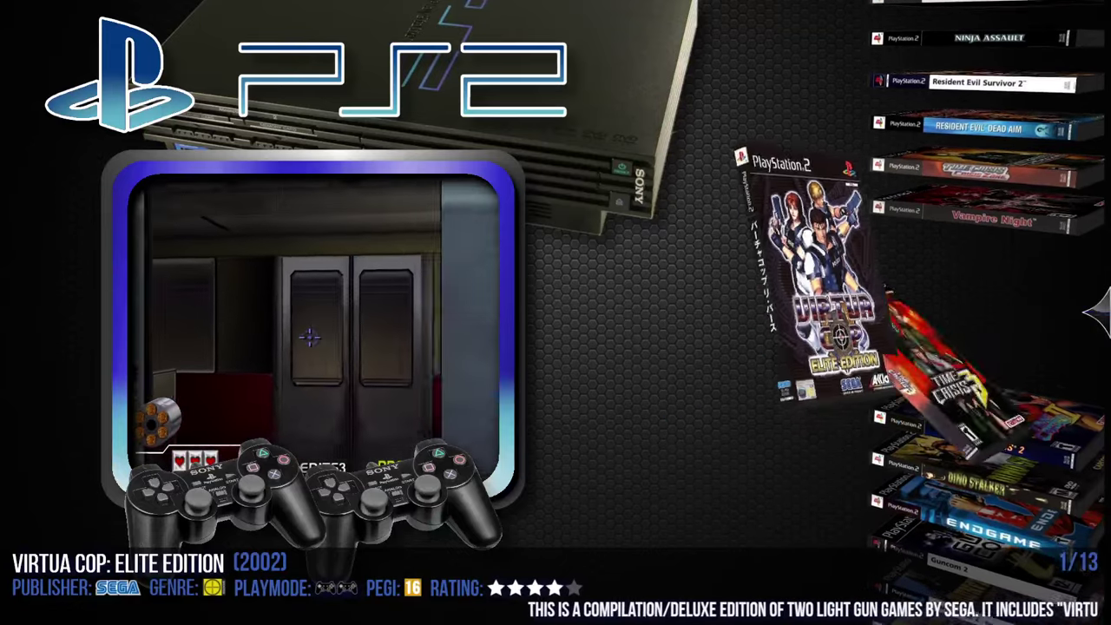
{"action": "key", "text": "Down"}
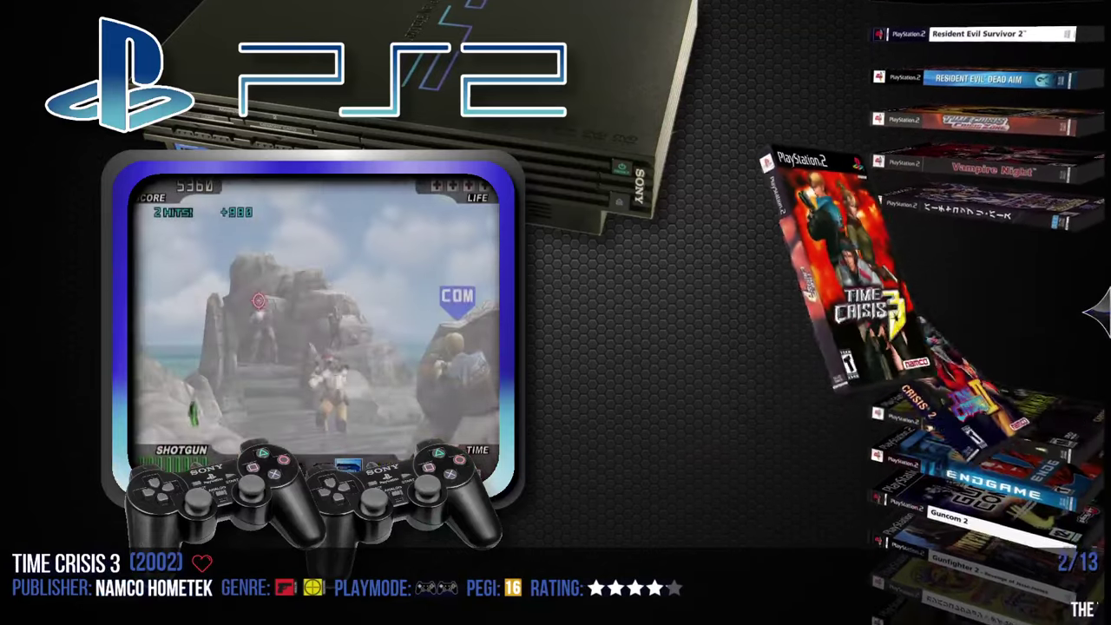
{"action": "key", "text": "Down"}
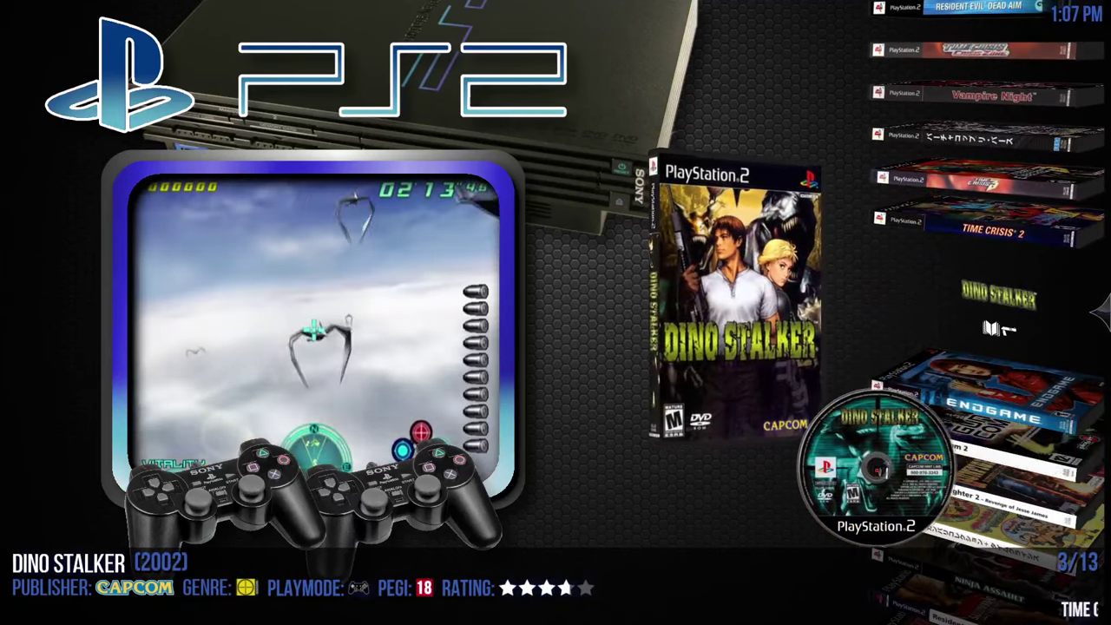
{"action": "key", "text": "Down"}
{"action": "key", "text": "Down"}
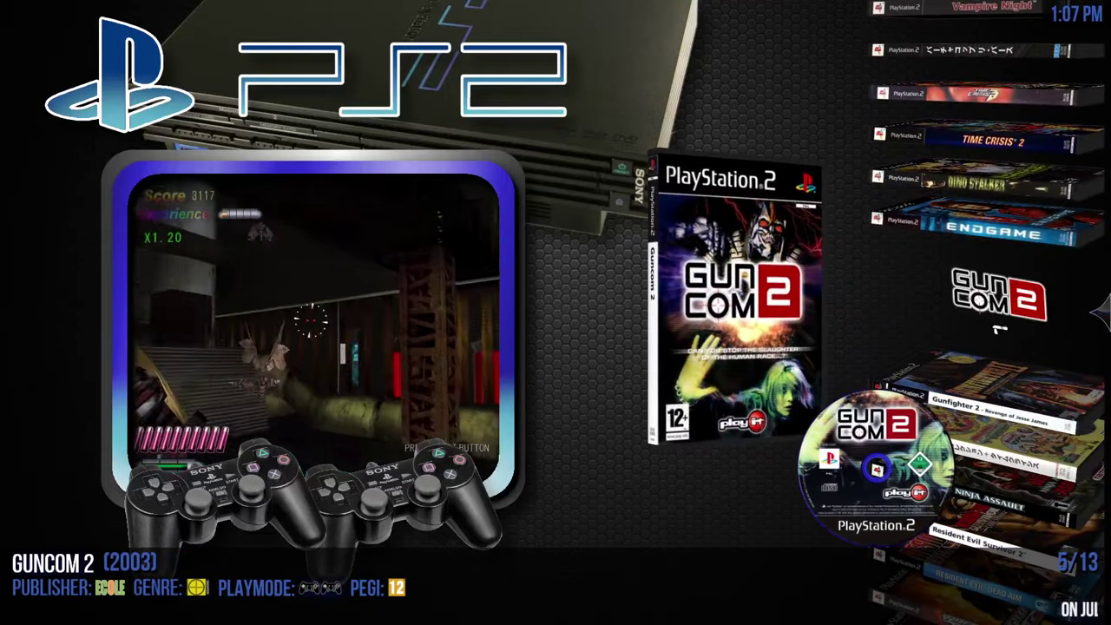
{"action": "key", "text": "Down"}
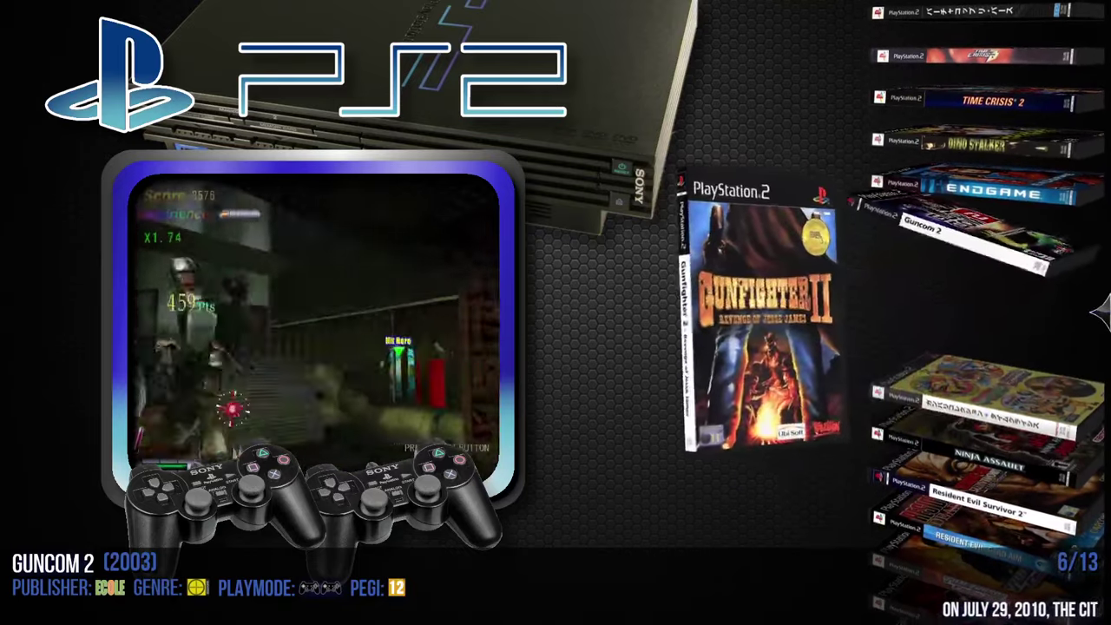
{"action": "key", "text": "Down"}
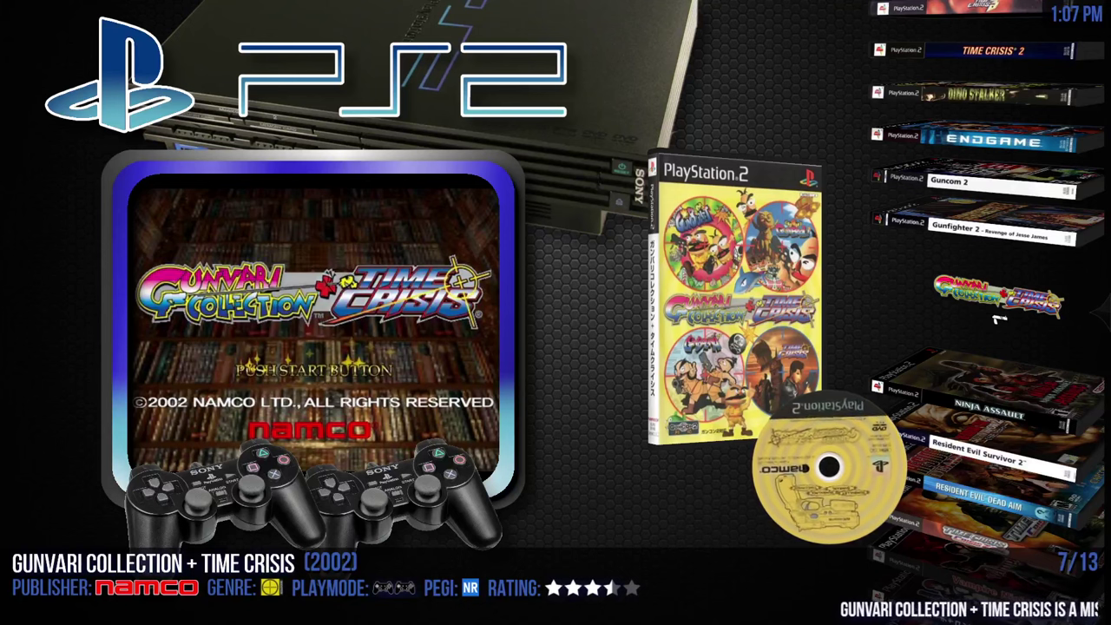
{"action": "key", "text": "Down"}
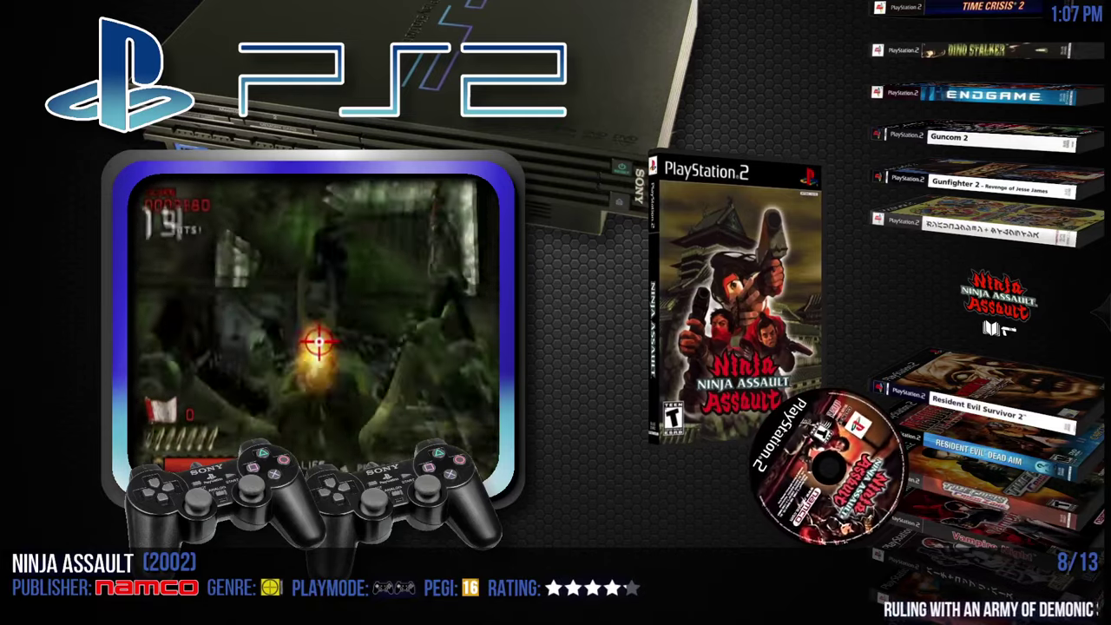
{"action": "key", "text": "Down"}
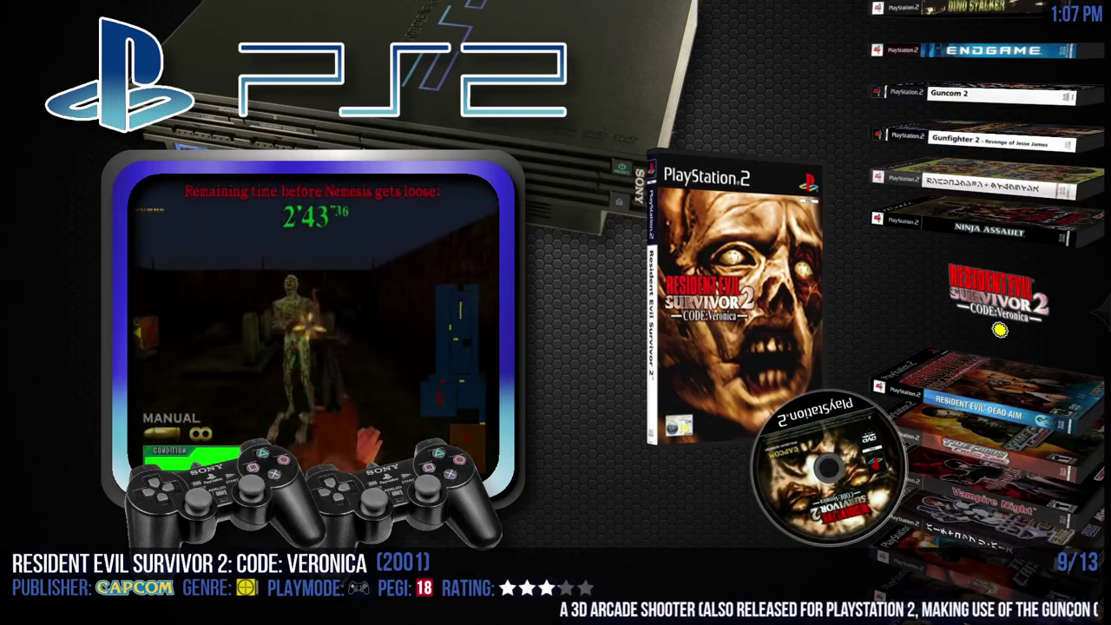
{"action": "key", "text": "Down"}
{"action": "key", "text": "Down"}
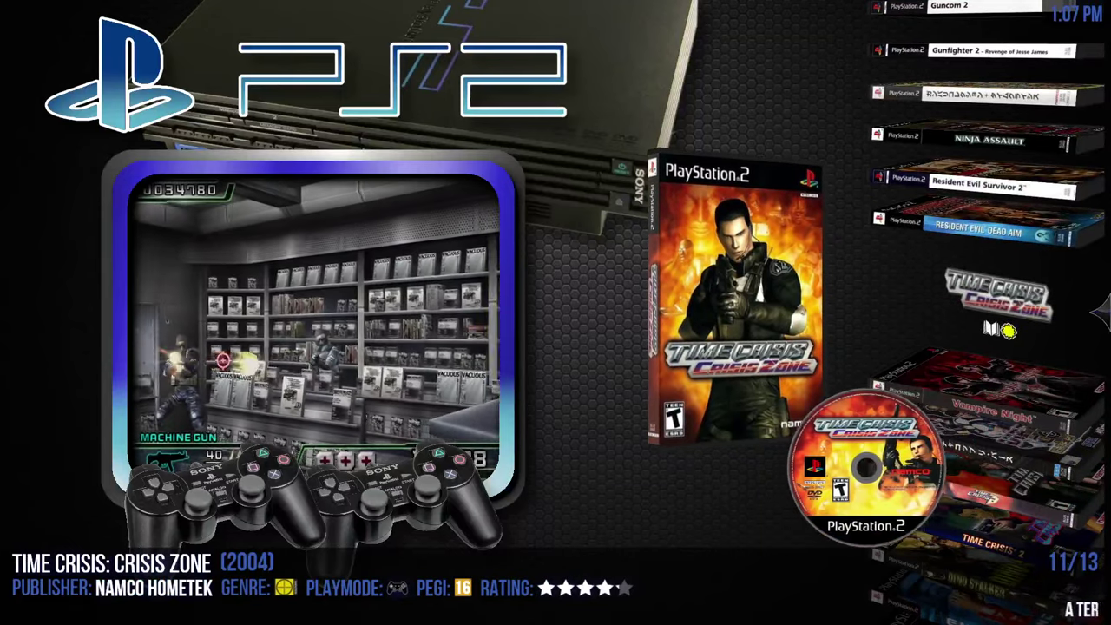
{"action": "key", "text": "Down"}
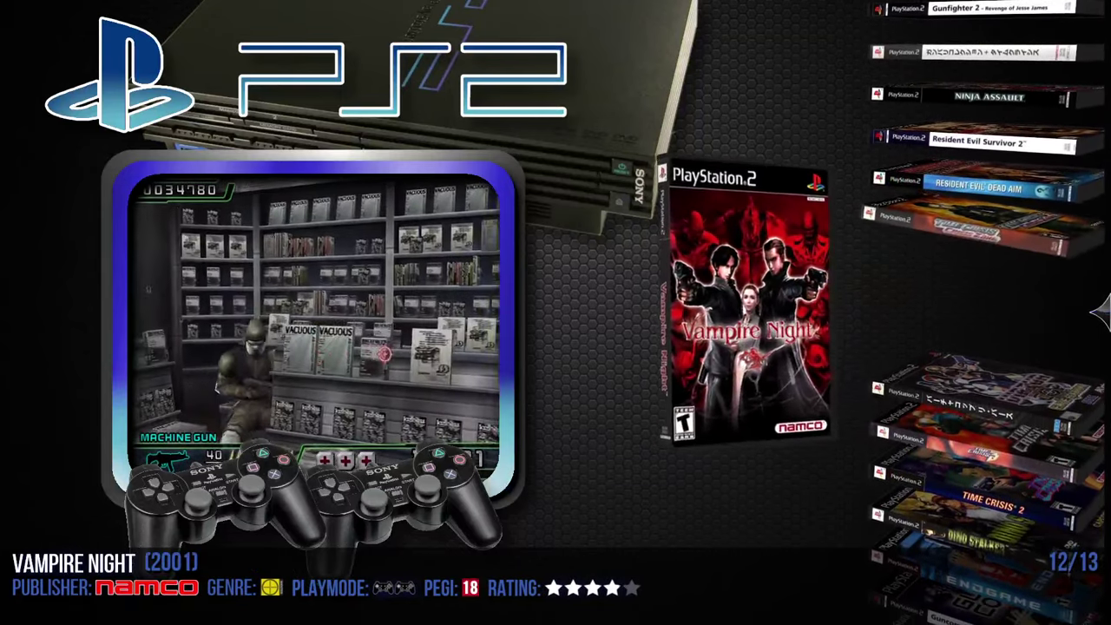
{"action": "key", "text": "Down"}
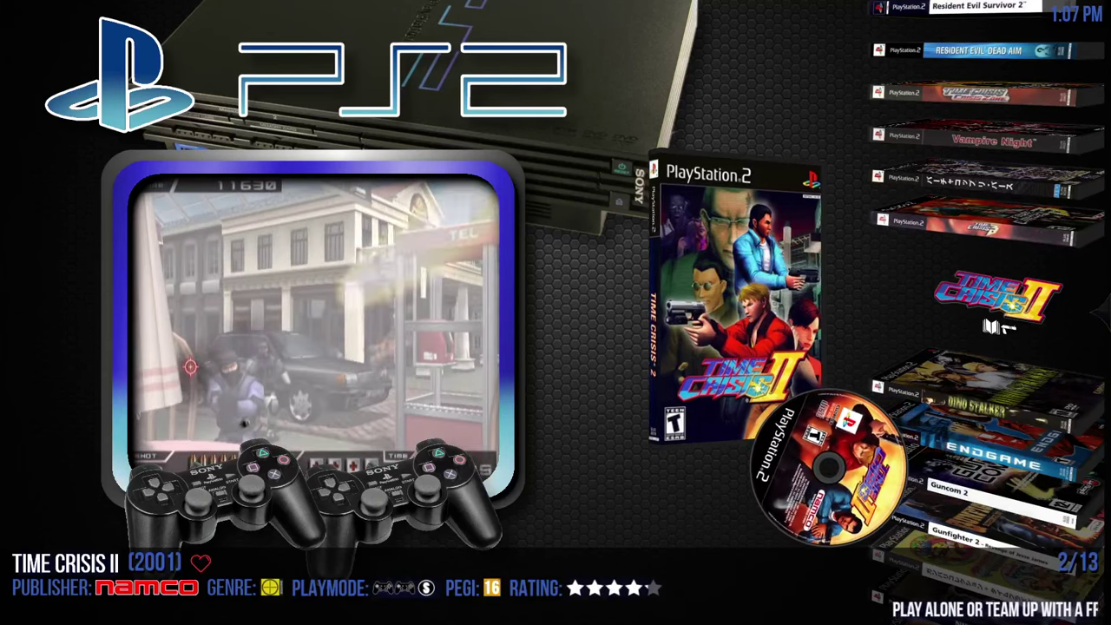
Review the PS2 games once more from Dino Stalker onward, wrapping past Time Crisis 3 and stopping at Gunfighter II: Revenge of Jesse James
{"action": "key", "text": "Down"}
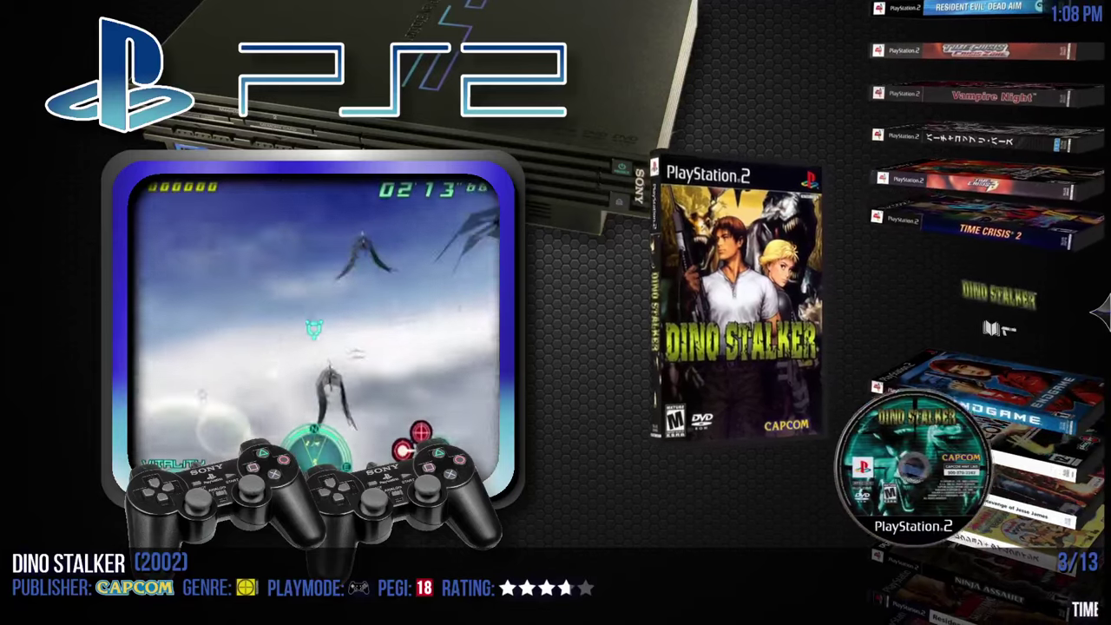
{"action": "key", "text": "Down"}
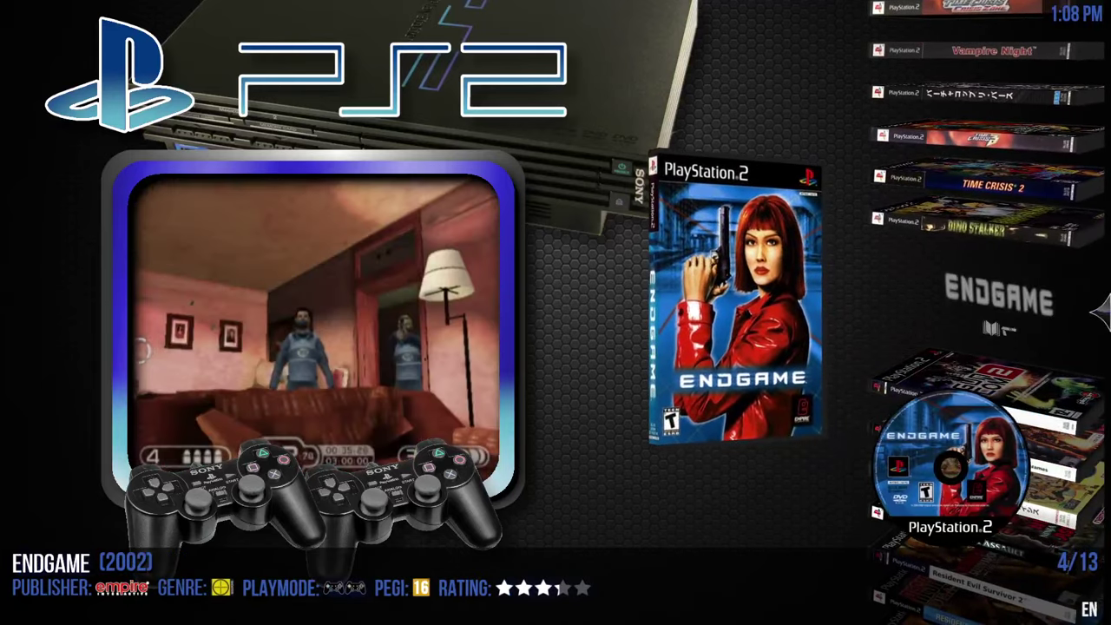
{"action": "key", "text": "Down"}
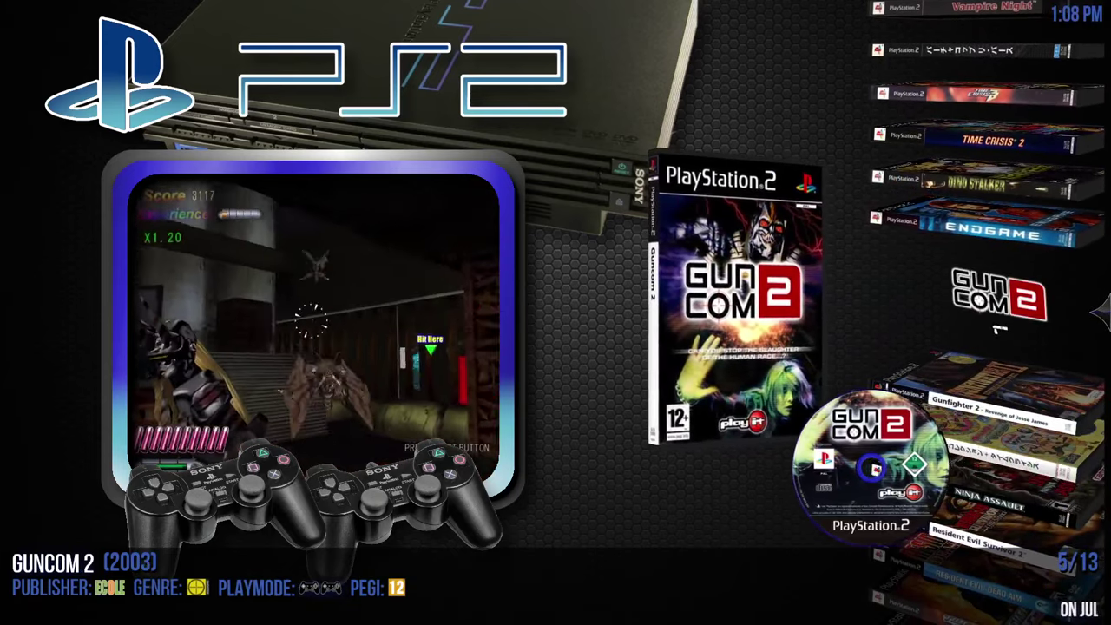
{"action": "key", "text": "Down"}
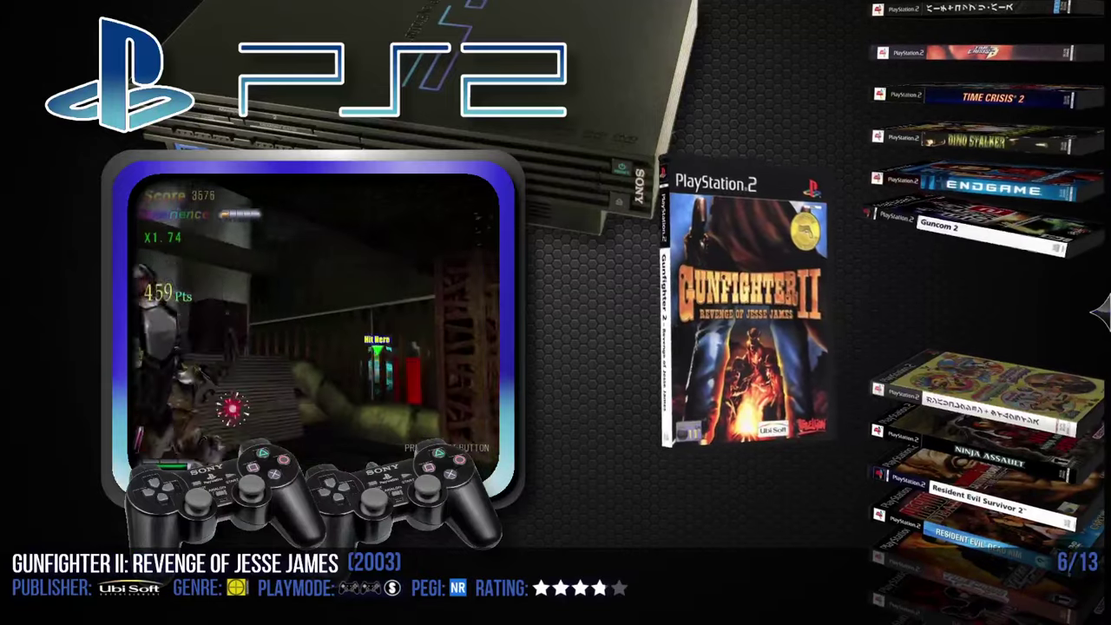
{"action": "key", "text": "Down"}
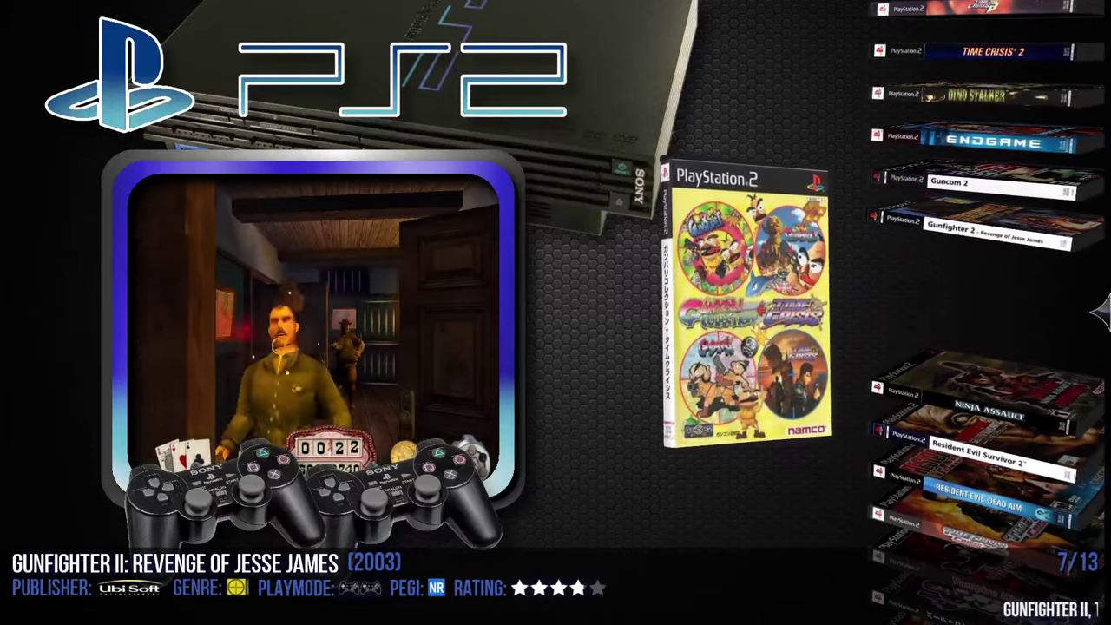
{"action": "key", "text": "Down"}
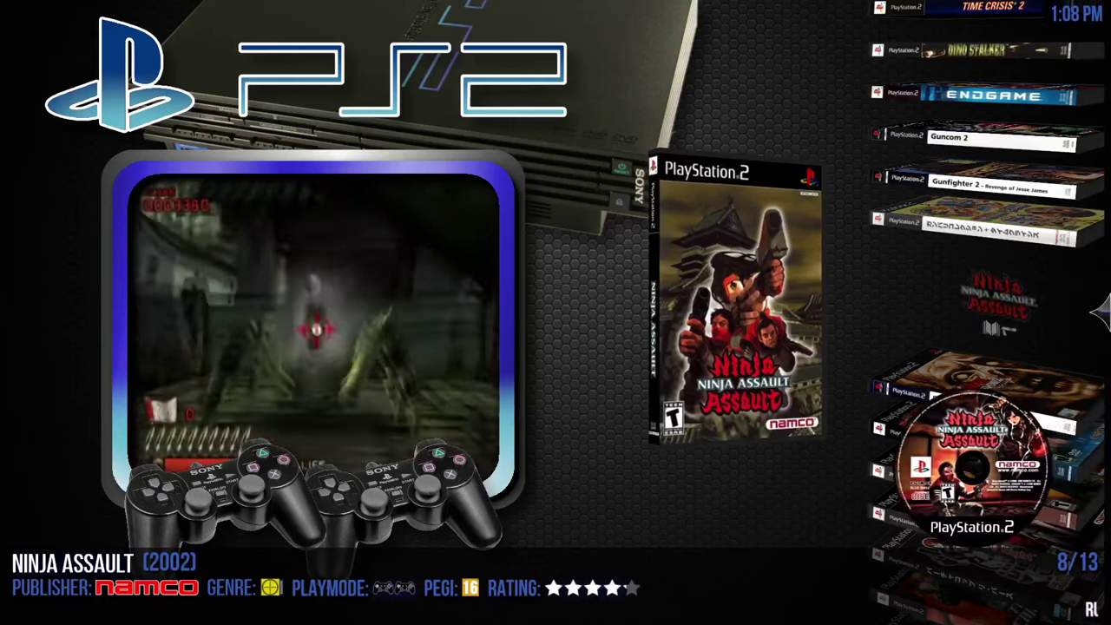
{"action": "key", "text": "Down"}
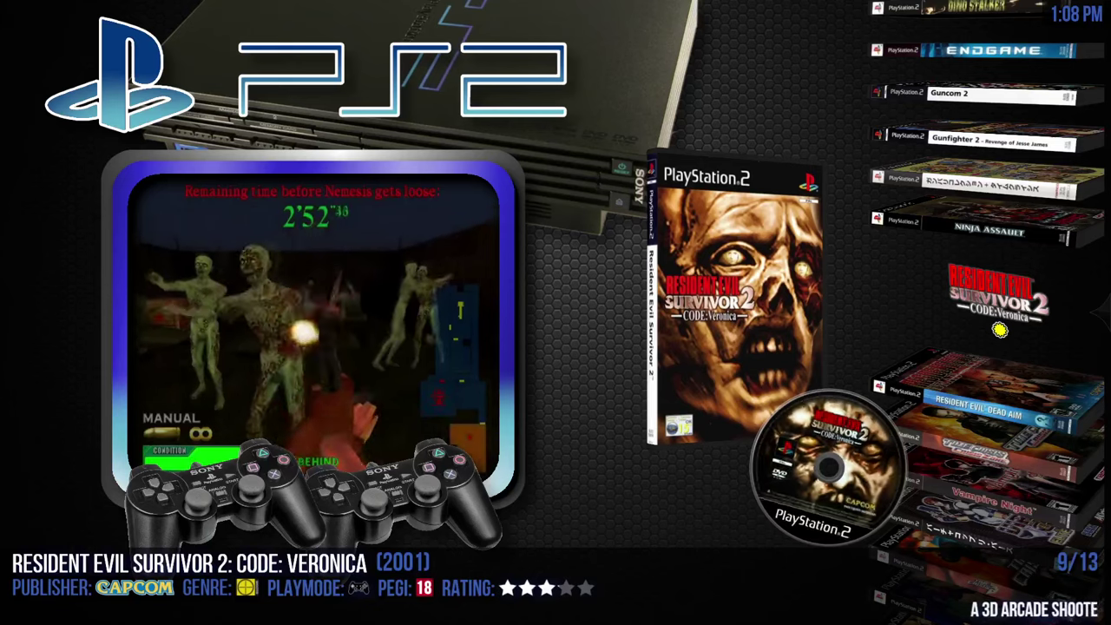
{"action": "key", "text": "Down"}
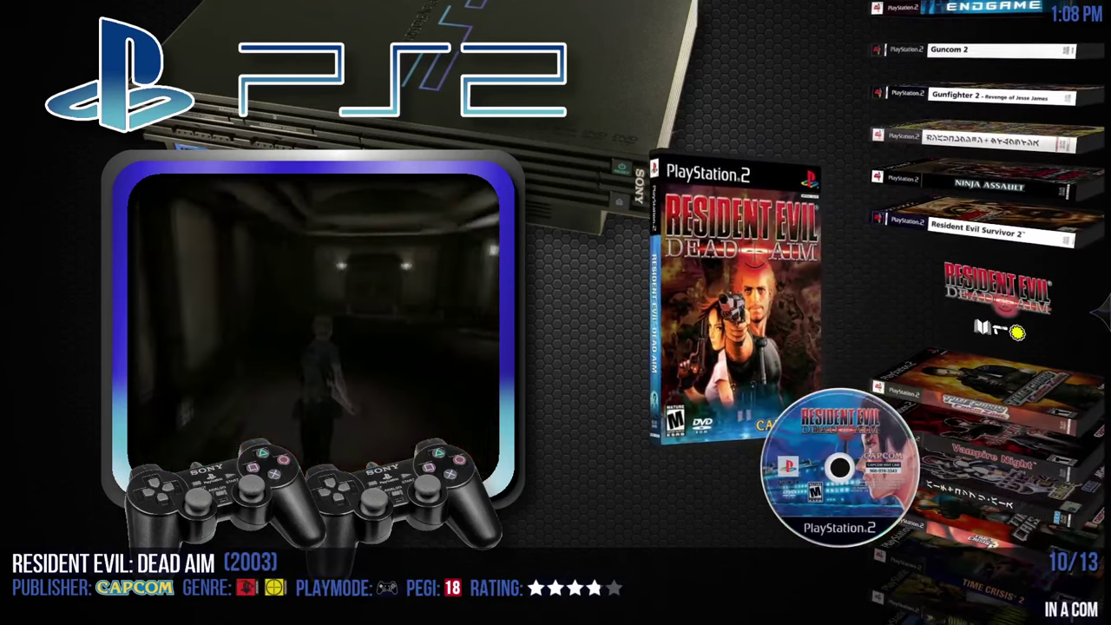
{"action": "key", "text": "Down"}
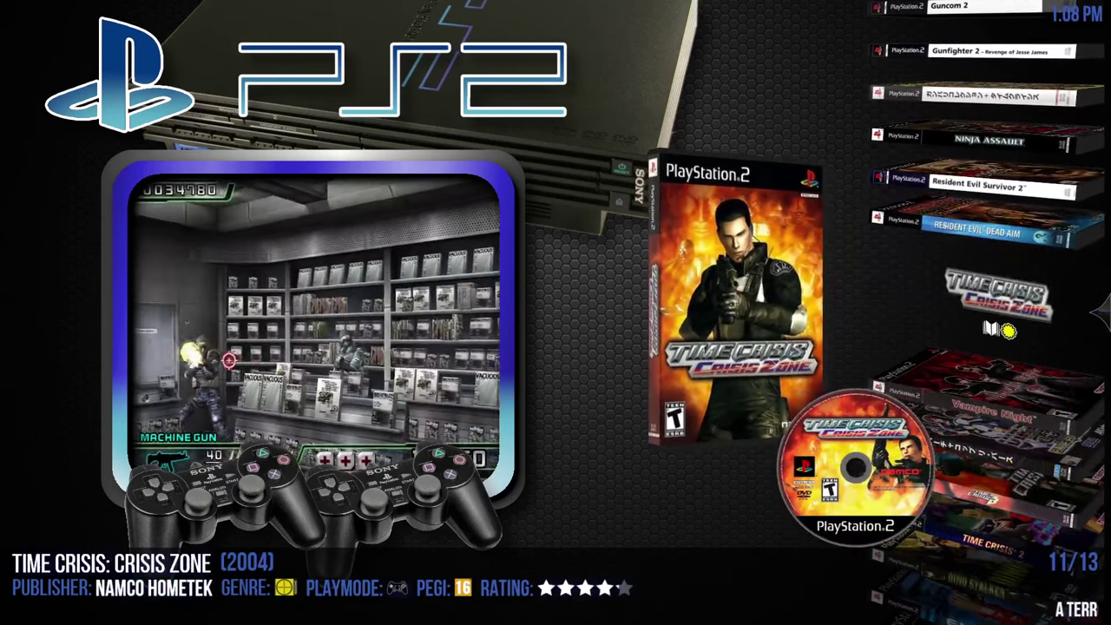
{"action": "key", "text": "Down"}
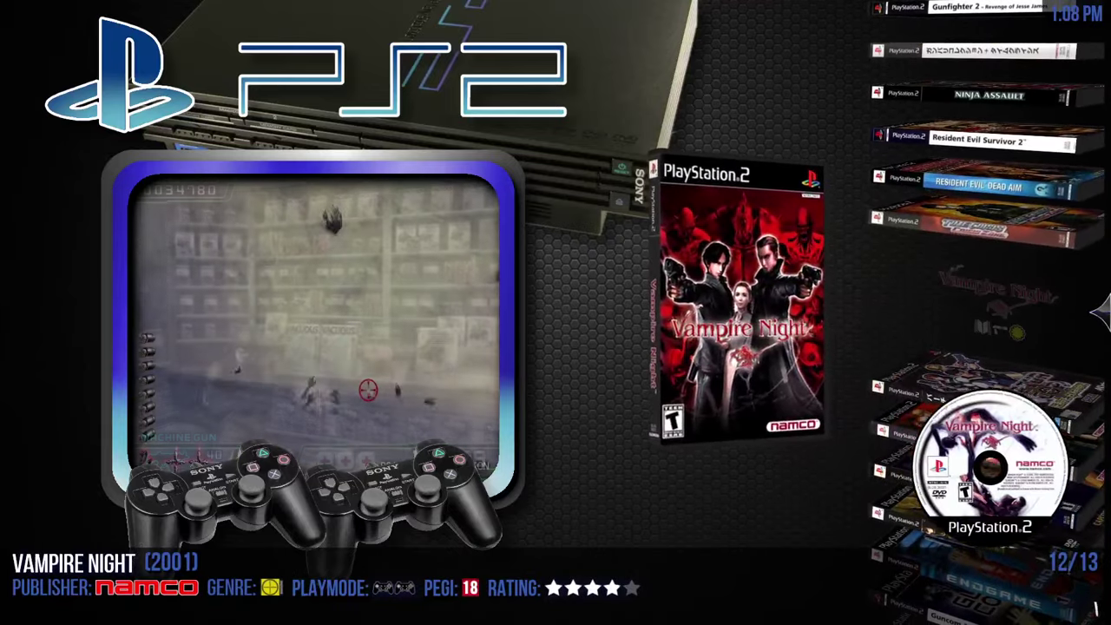
{"action": "key", "text": "Down"}
{"action": "key", "text": "Down"}
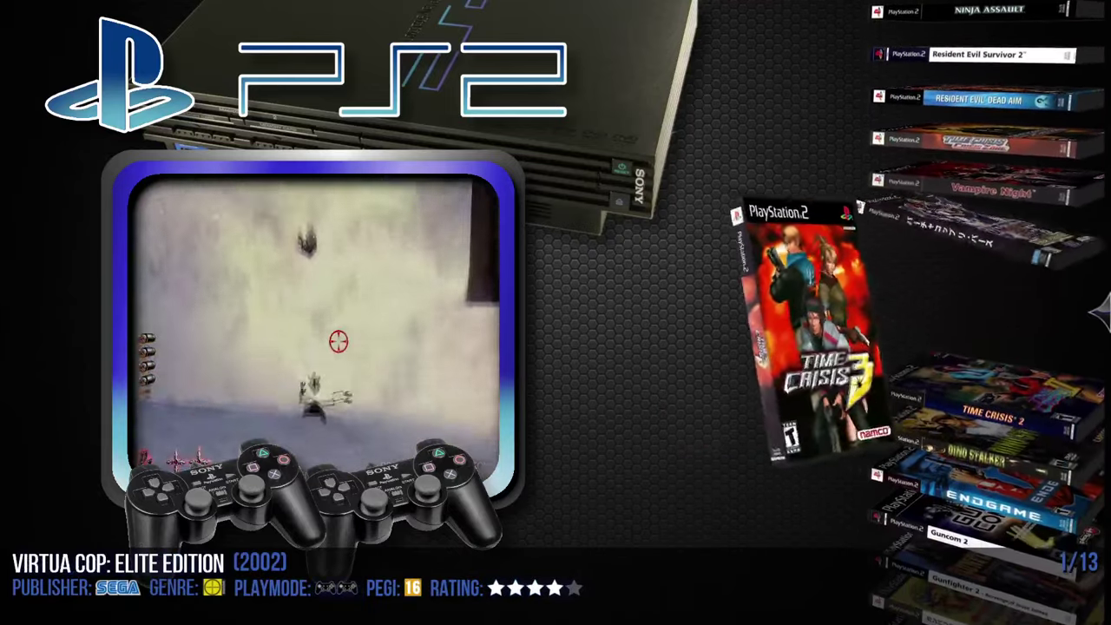
{"action": "key", "text": "Down"}
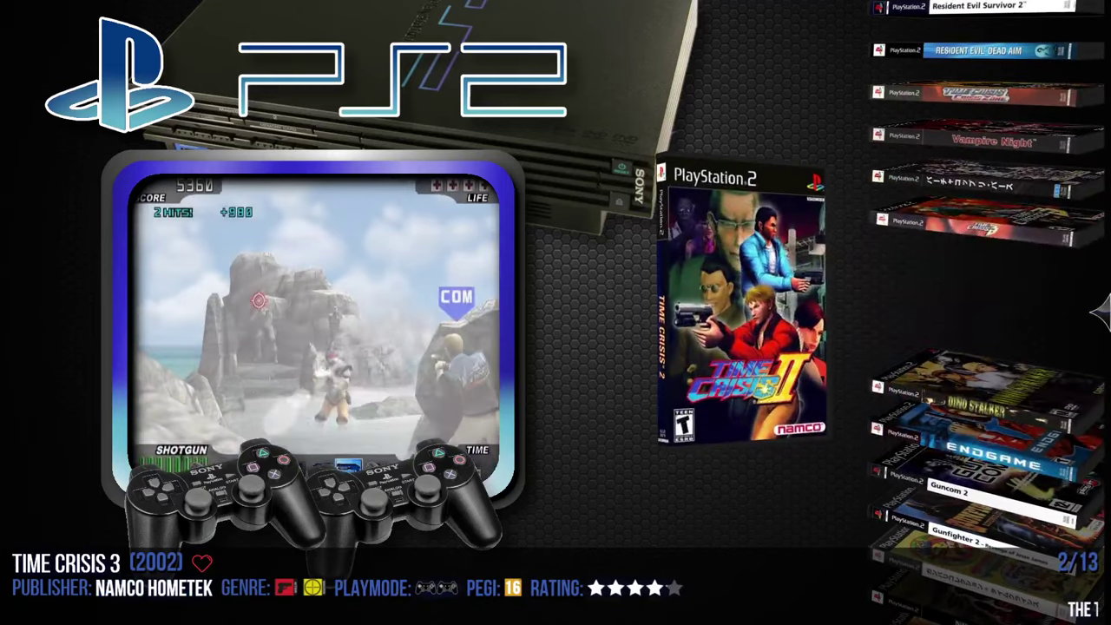
{"action": "key", "text": "Down"}
{"action": "key", "text": "Down"}
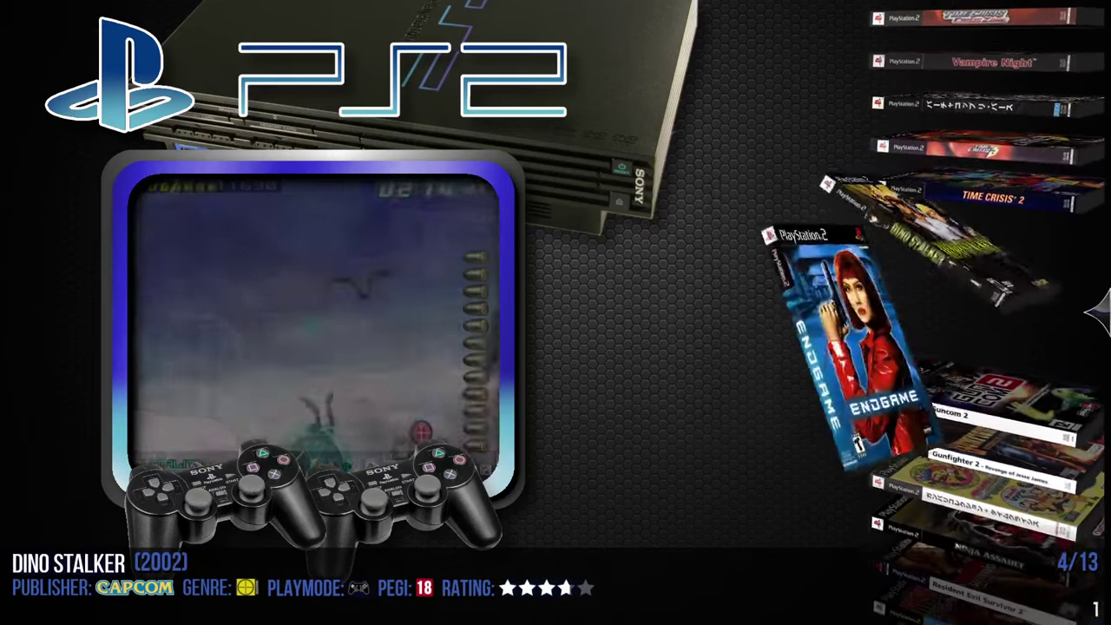
{"action": "key", "text": "Down"}
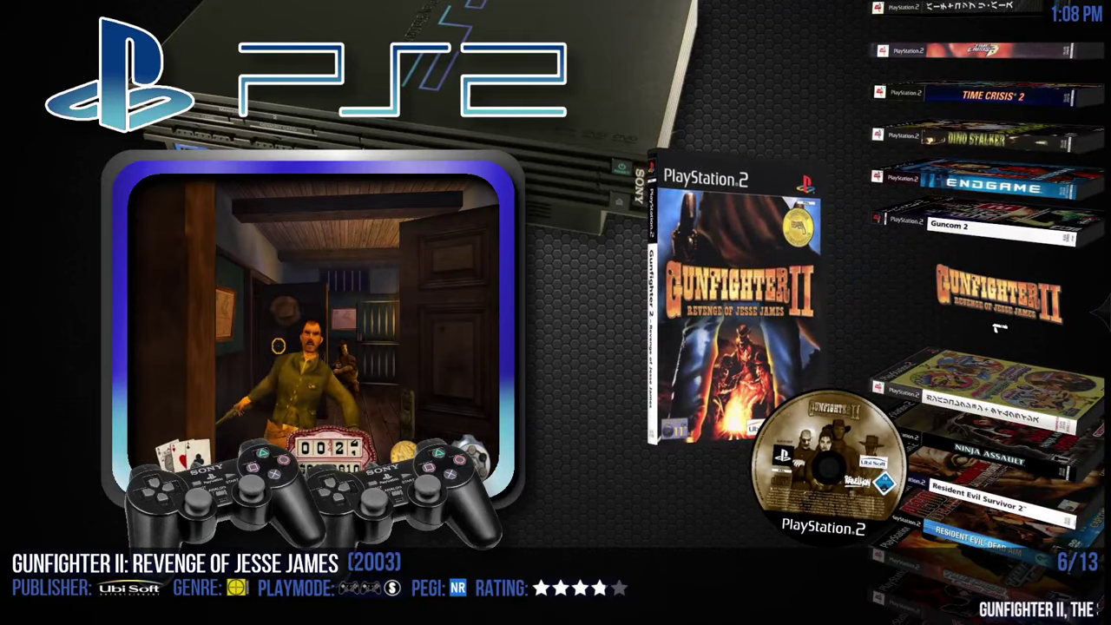
Browse the PS2 games from Time Crisis: Crisis Zone through Vampire Night and Virtua Cop: Elite Edition, wrapping around to Time Crisis II
{"action": "key", "text": "Down"}
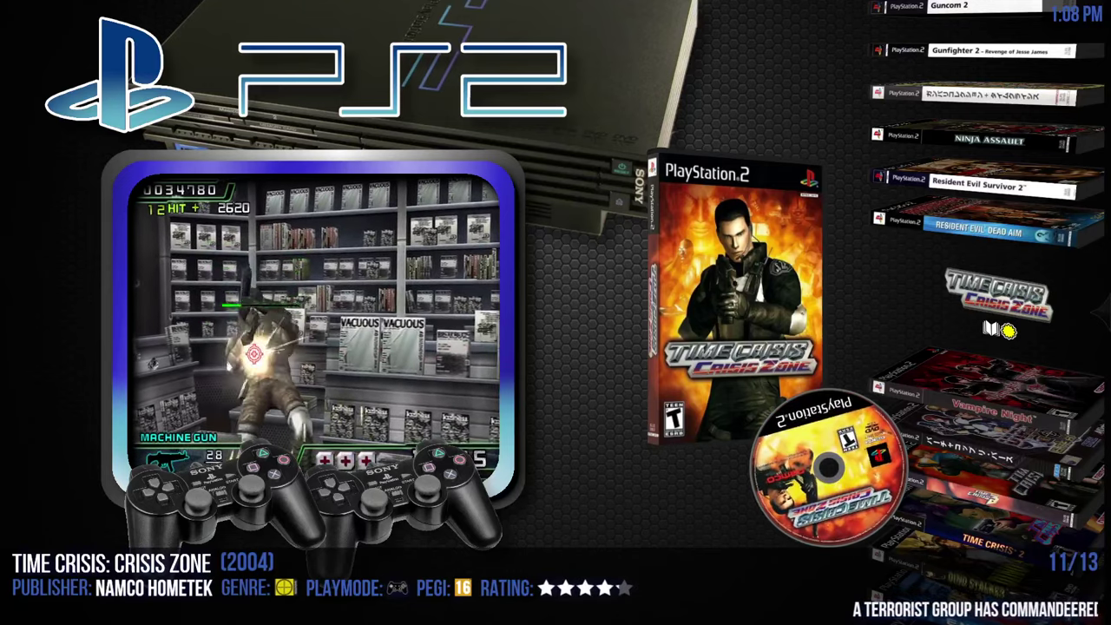
{"action": "key", "text": "Down"}
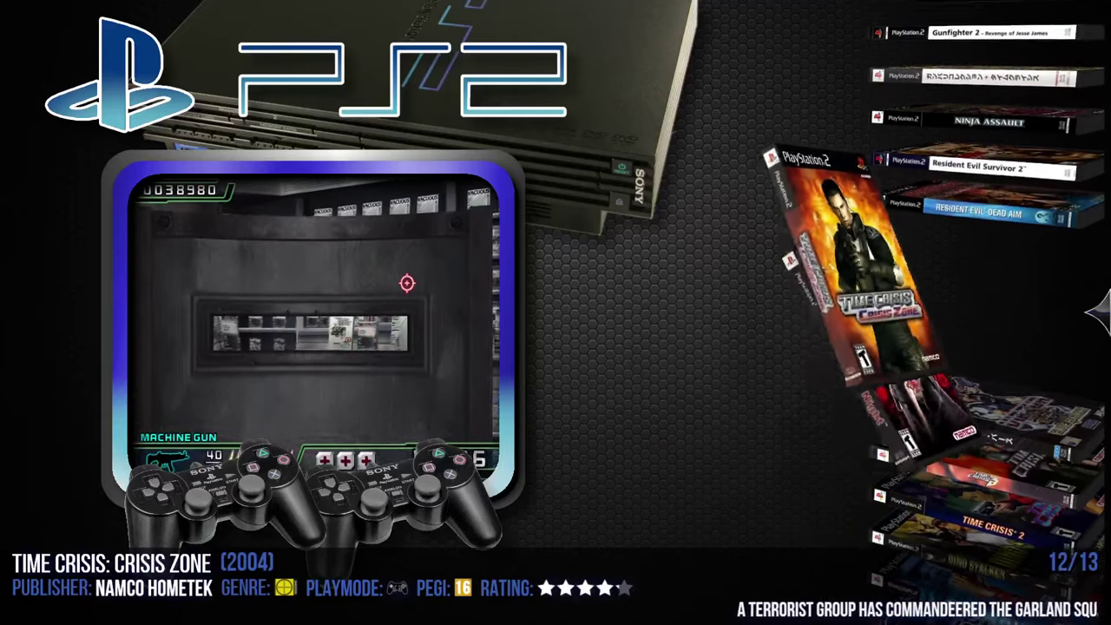
{"action": "key", "text": "Down"}
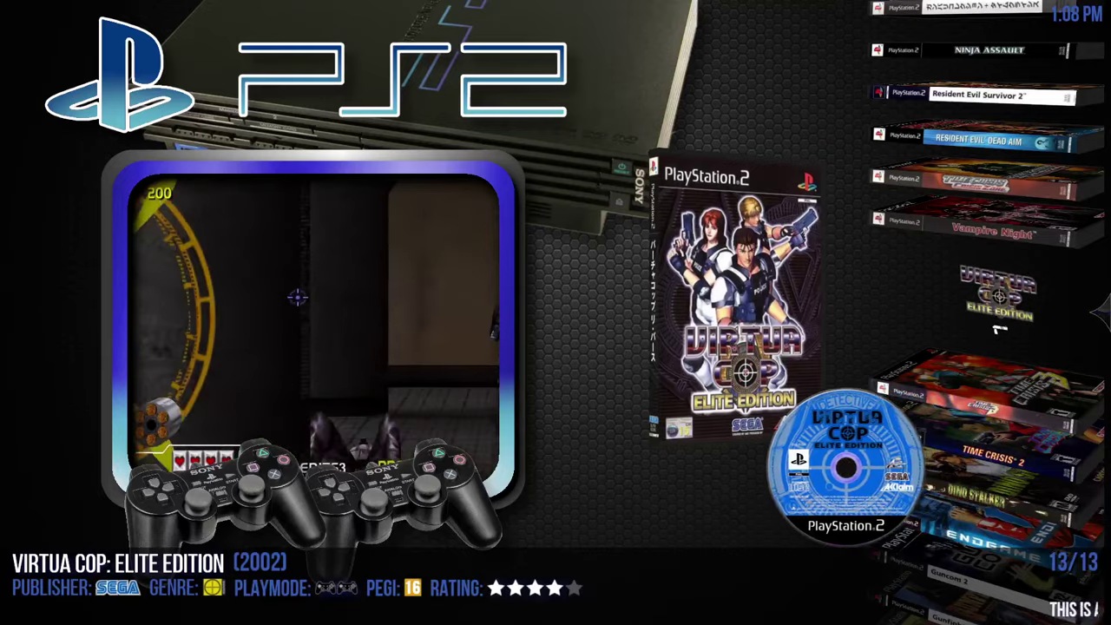
{"action": "key", "text": "Down"}
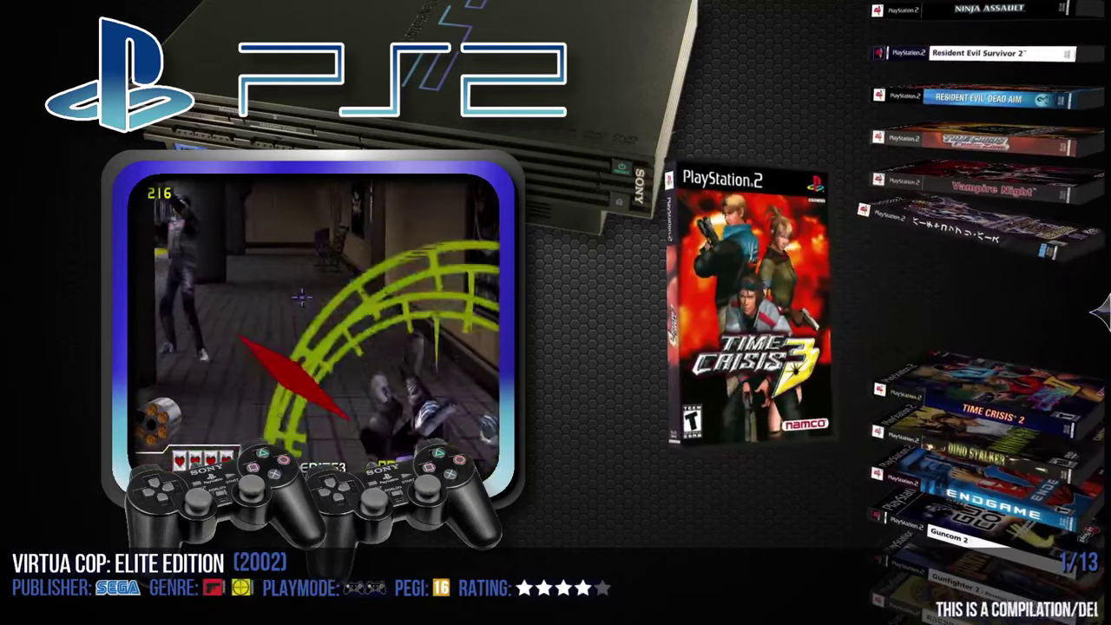
{"action": "key", "text": "Down"}
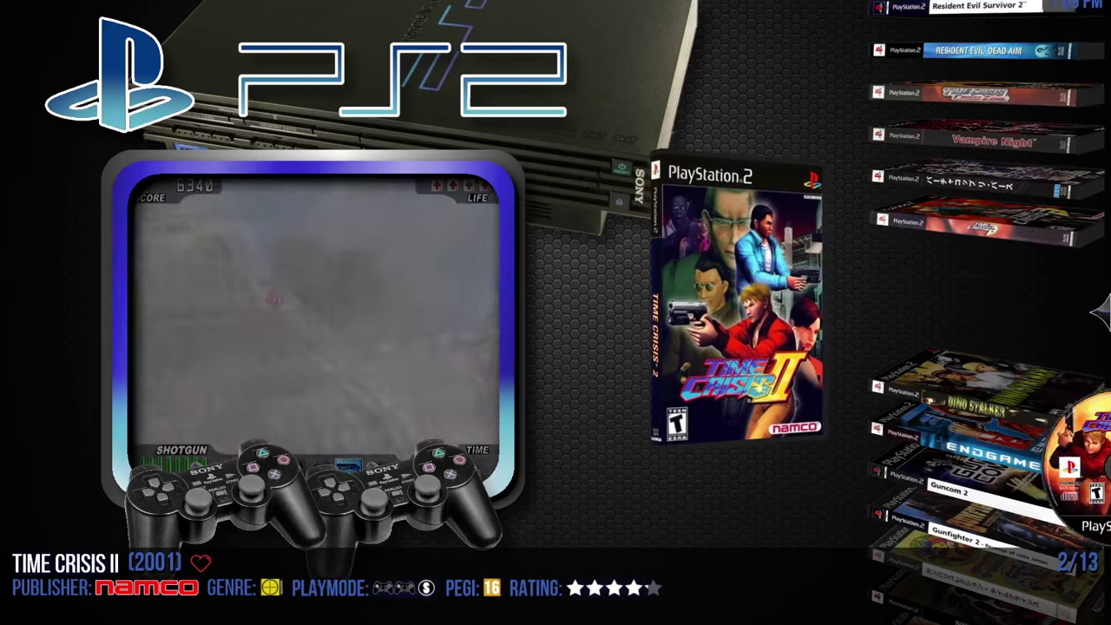
View the artwork and gameplay previews of Dino Stalker, Endgame, Guncom 2, Gunfighter II, Gunvari Collection + Time Crisis and Ninja Assault
{"action": "key", "text": "Down"}
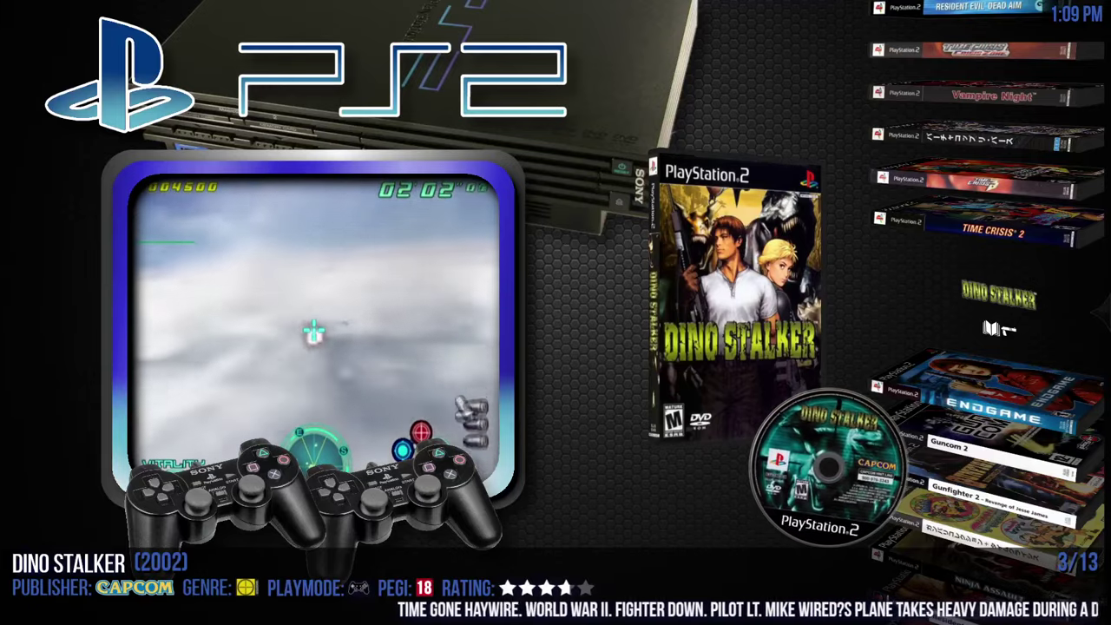
{"action": "key", "text": "Down"}
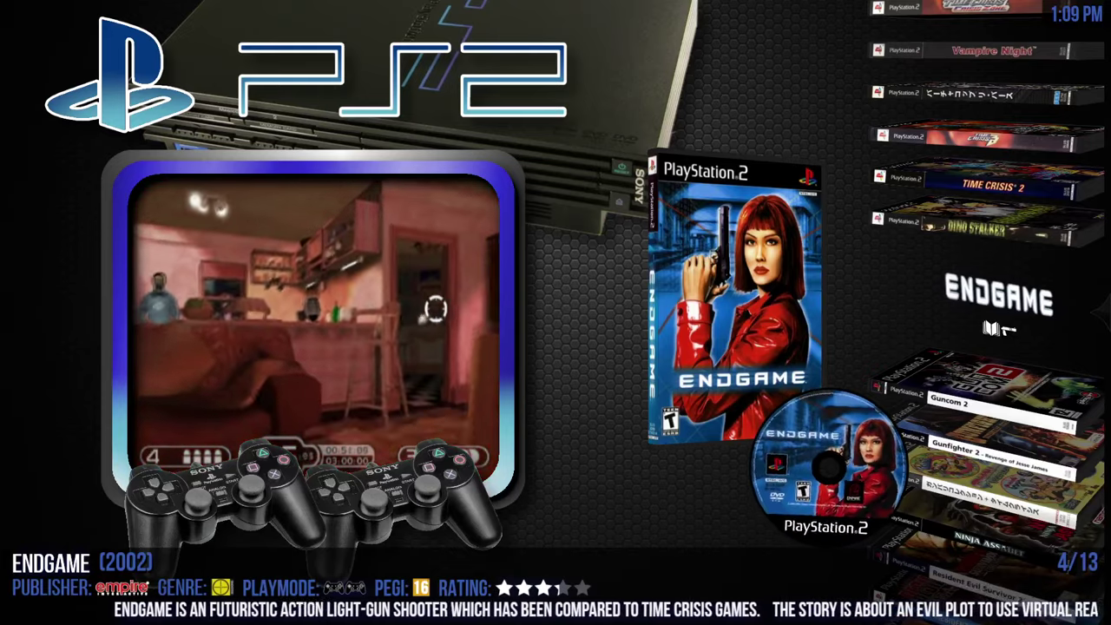
{"action": "key", "text": "Down"}
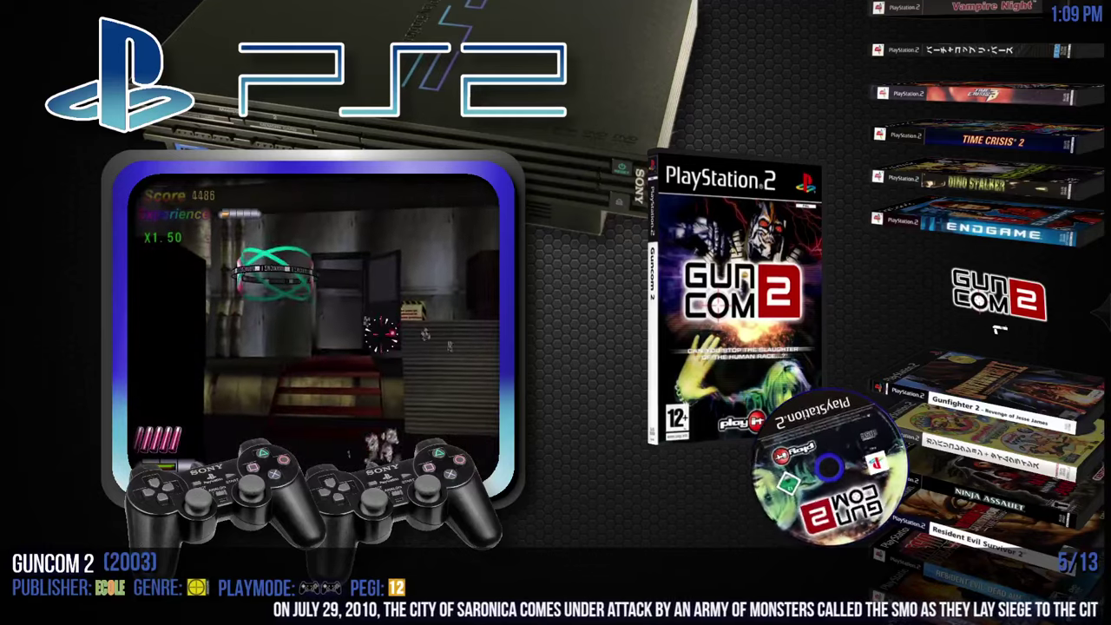
{"action": "key", "text": "Down"}
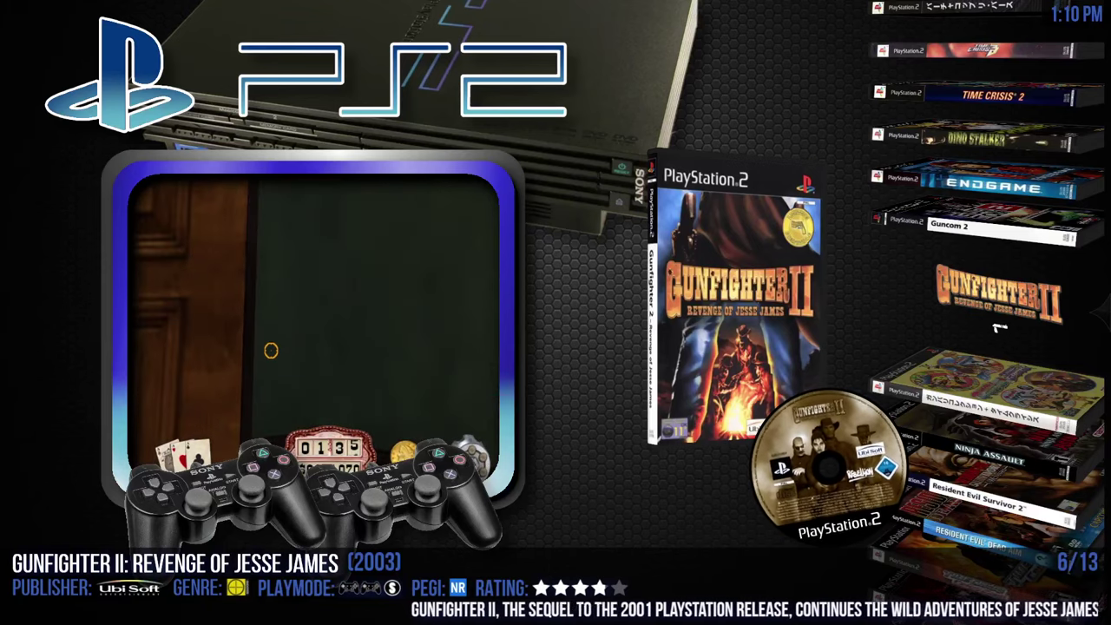
{"action": "key", "text": "Down"}
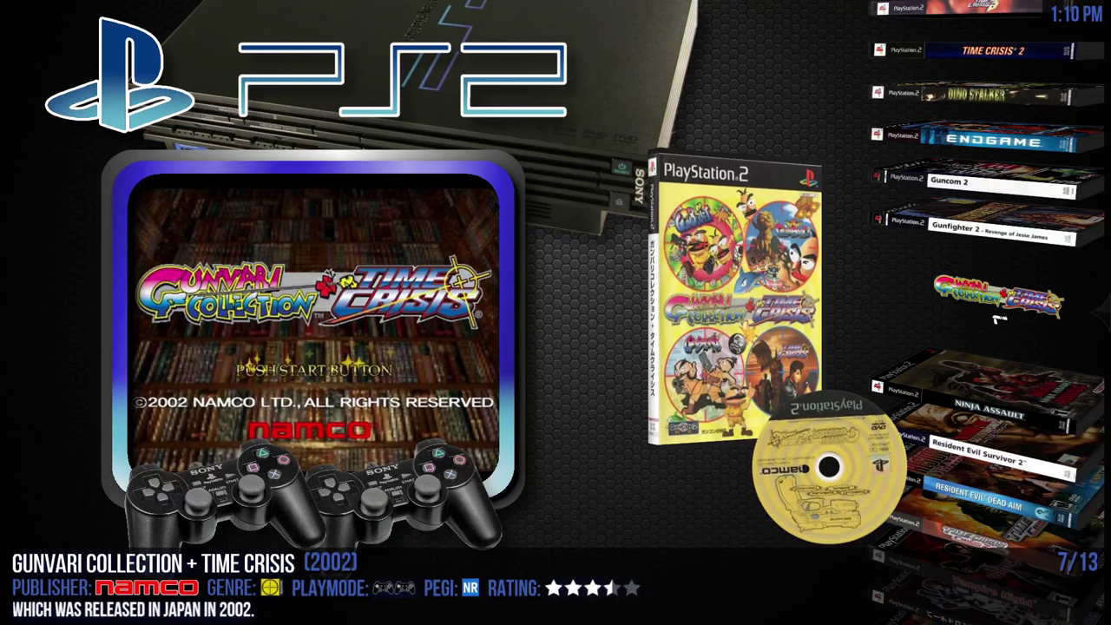
{"action": "key", "text": "Down"}
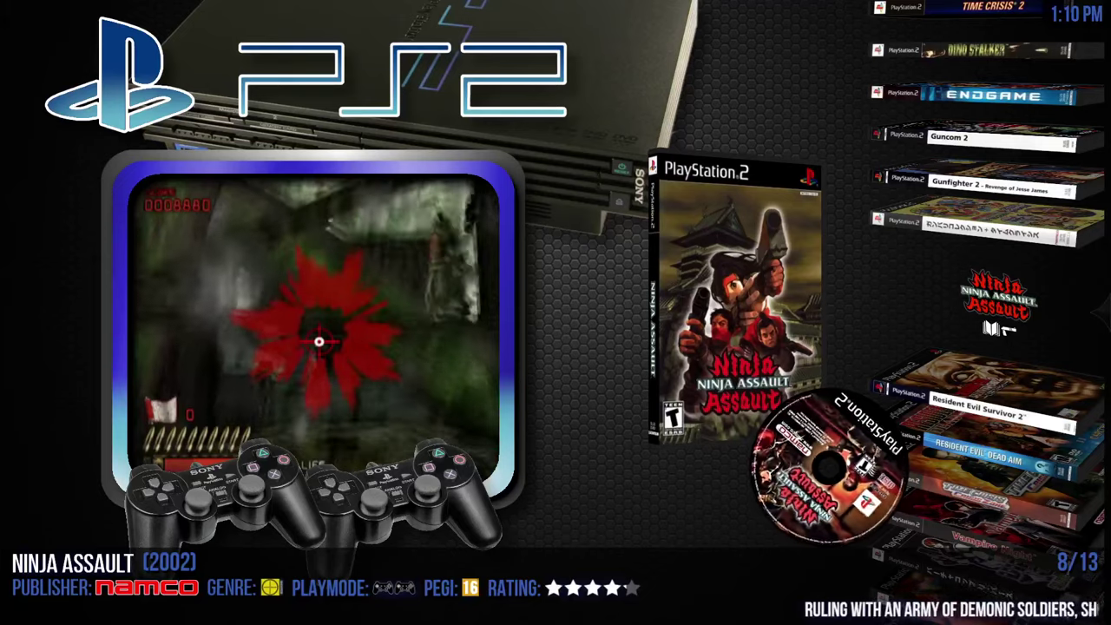
Go back and forth between Gunvari Collection + Time Crisis, Ninja Assault and Resident Evil Survivor 2, then advance to Resident Evil: Dead Aim
{"action": "key", "text": "Up"}
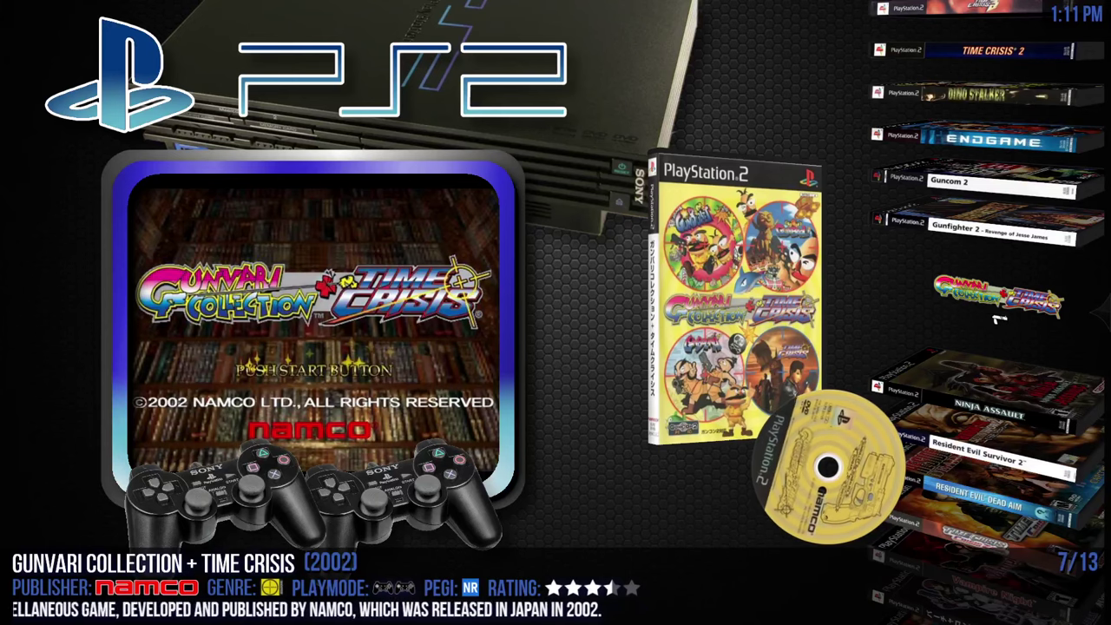
{"action": "key", "text": "Down"}
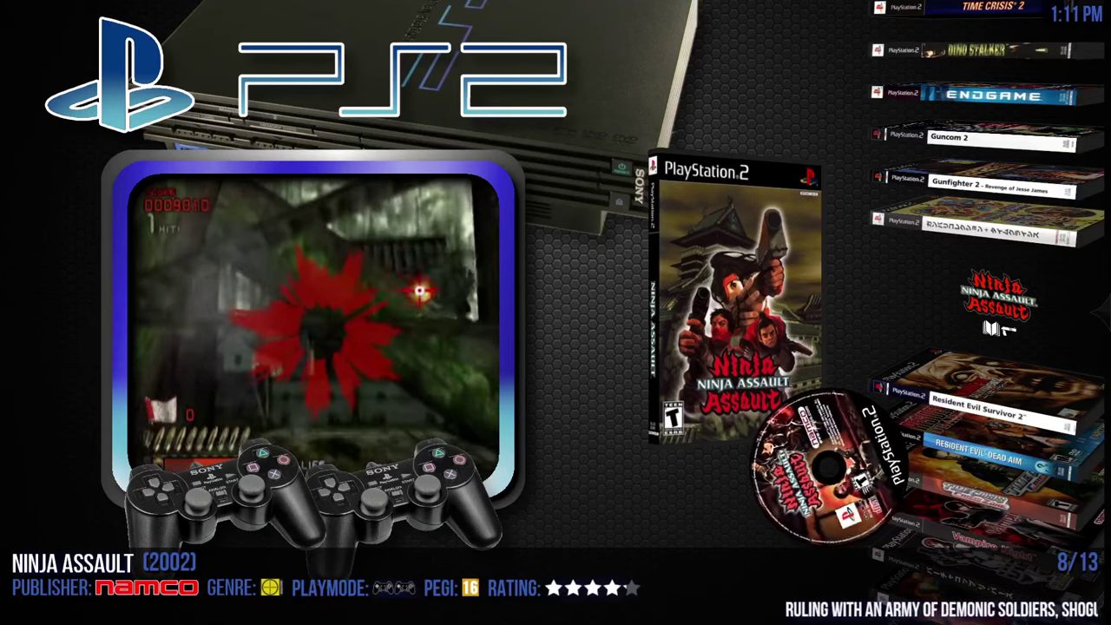
{"action": "key", "text": "Down"}
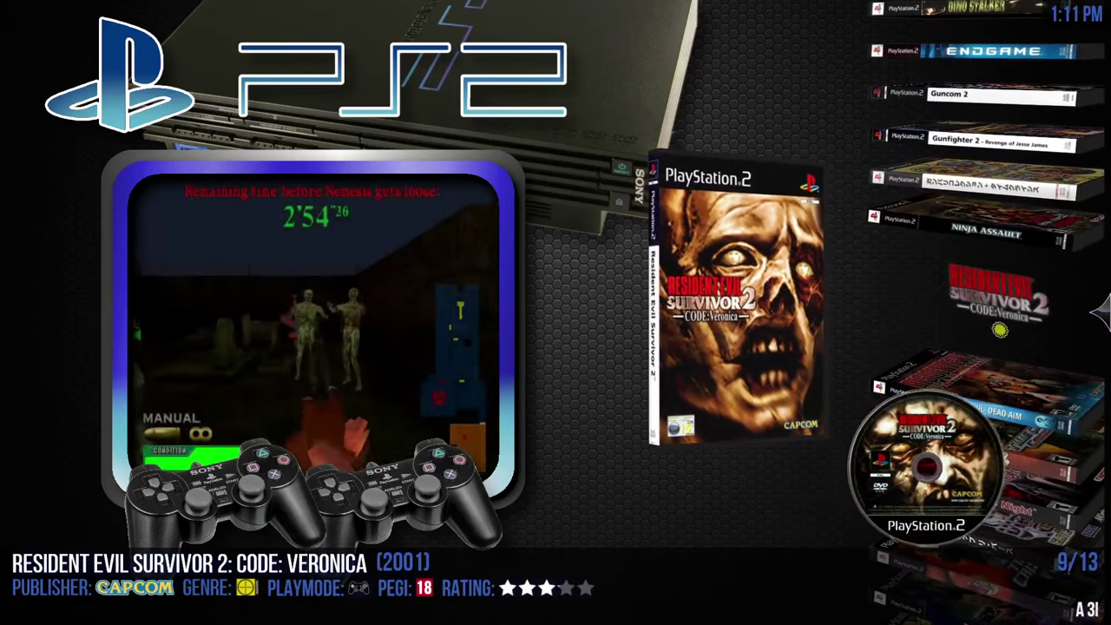
{"action": "key", "text": "Up"}
{"action": "key", "text": "Up"}
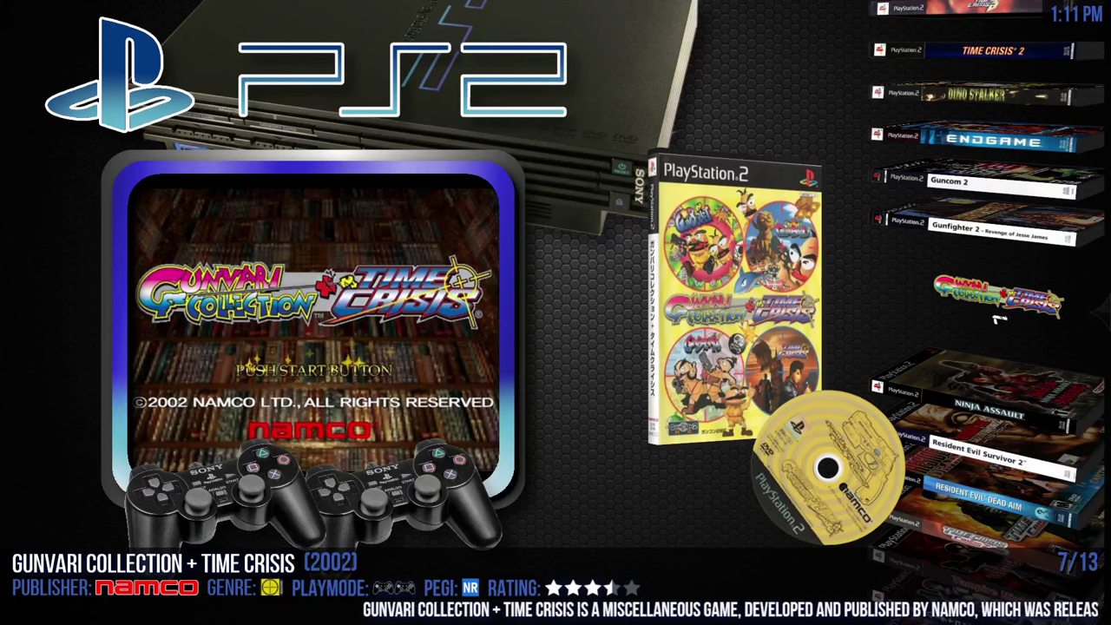
{"action": "key", "text": "Down"}
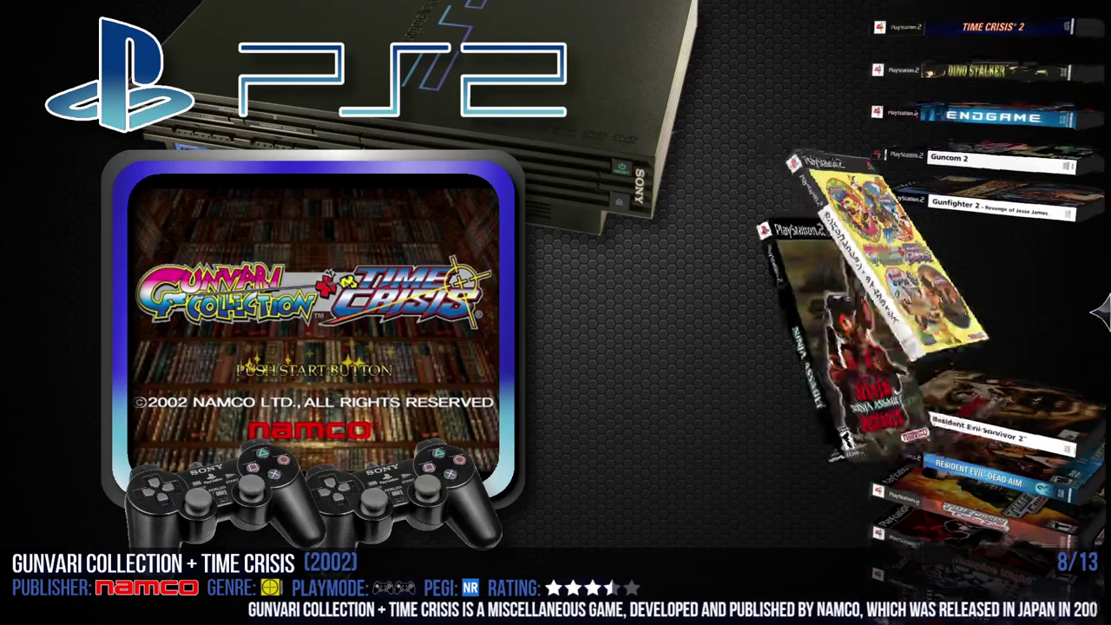
{"action": "key", "text": "Down"}
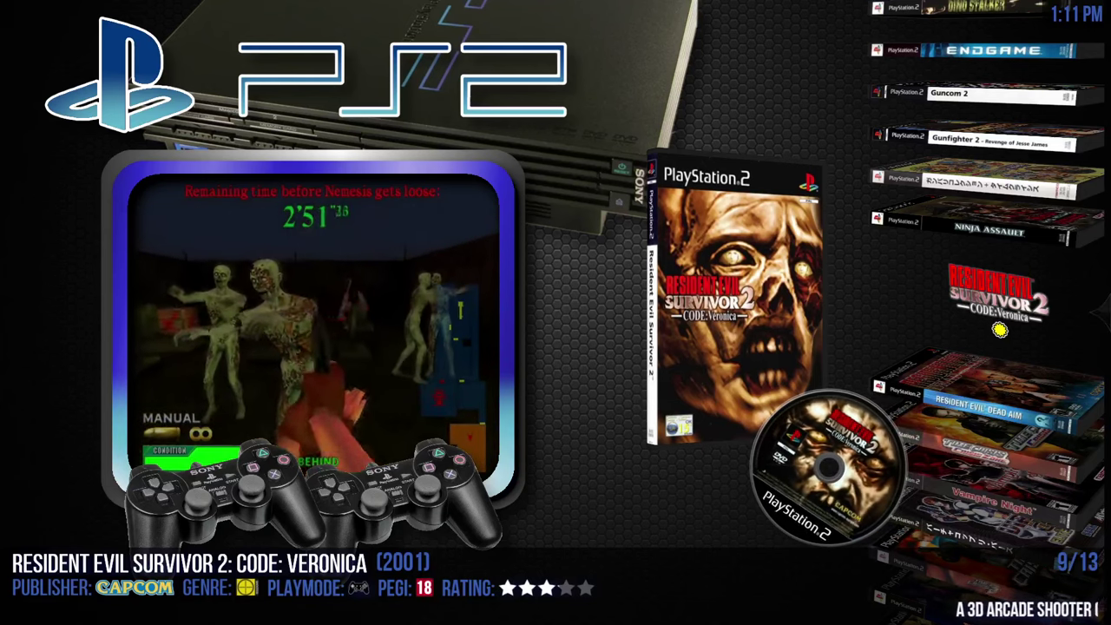
{"action": "key", "text": "Down"}
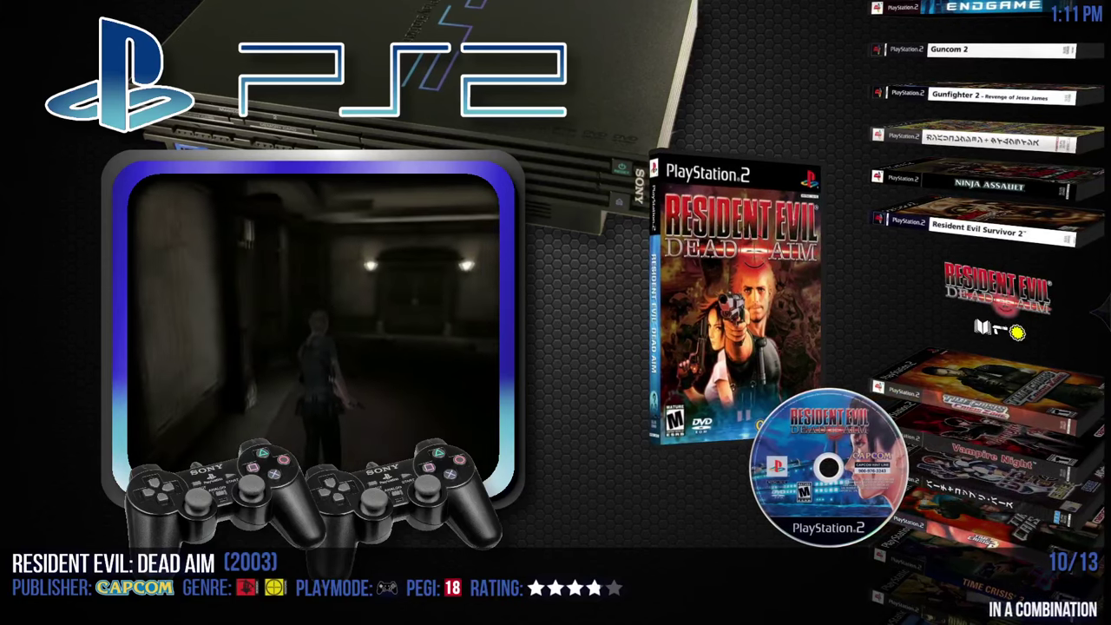
View the previews of Time Crisis: Crisis Zone and Vampire Night, continuing to Virtua Cop: Elite Edition
{"action": "key", "text": "Up"}
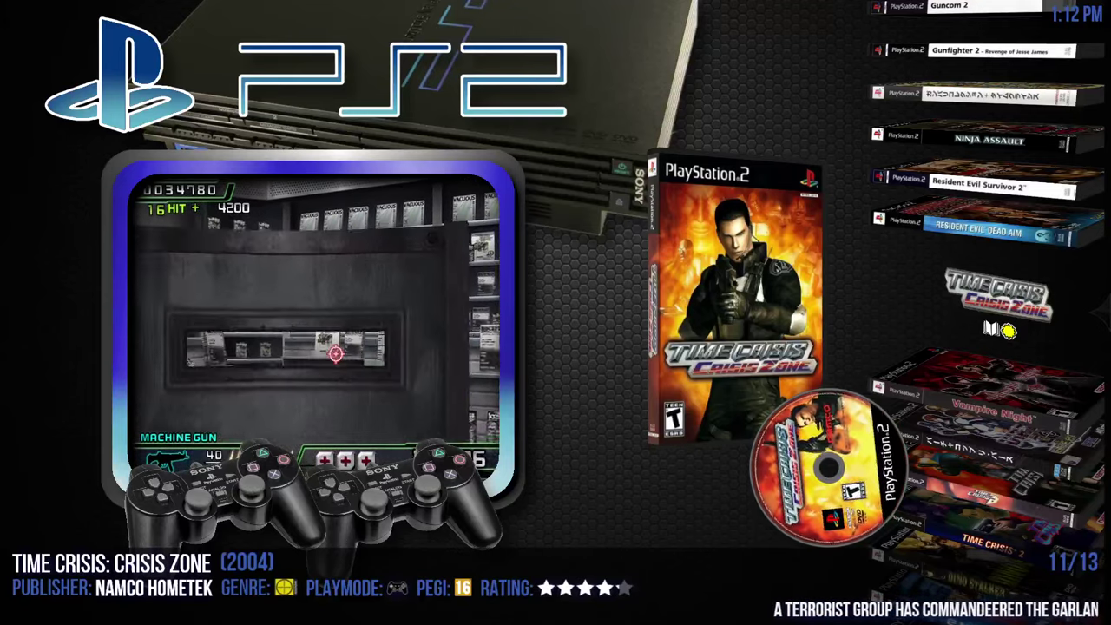
{"action": "key", "text": "Down"}
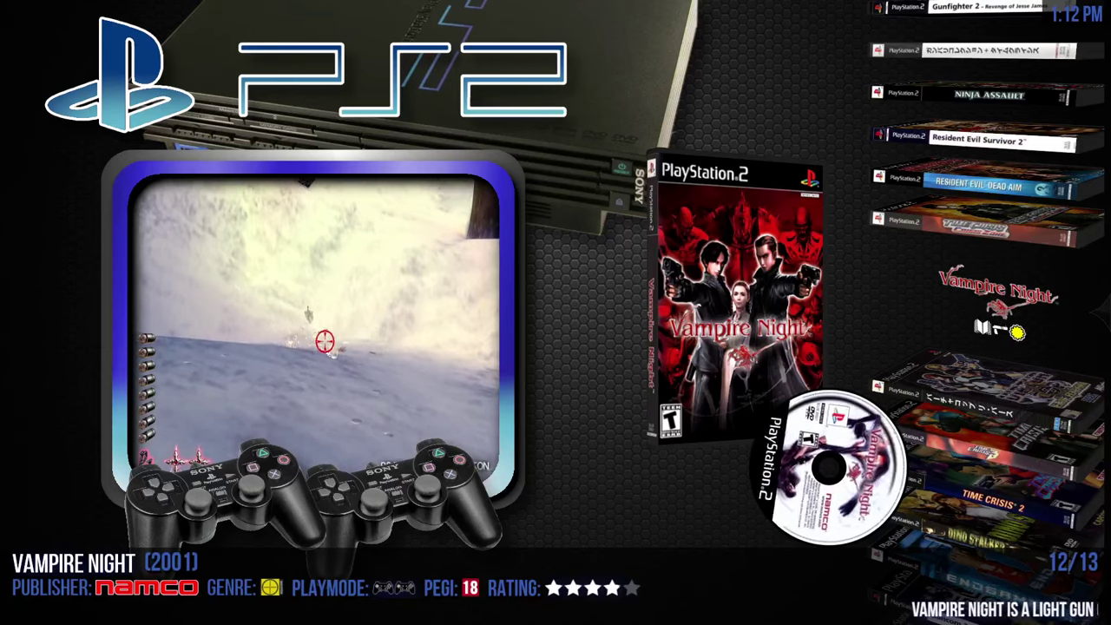
{"action": "key", "text": "Up"}
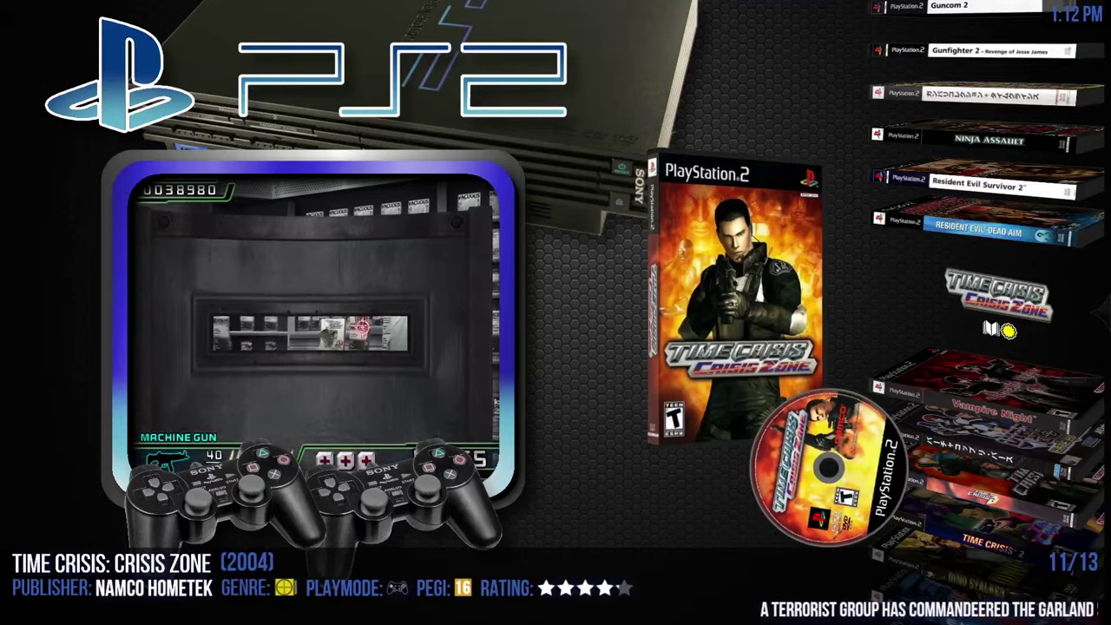
{"action": "key", "text": "Down"}
{"action": "key", "text": "Up"}
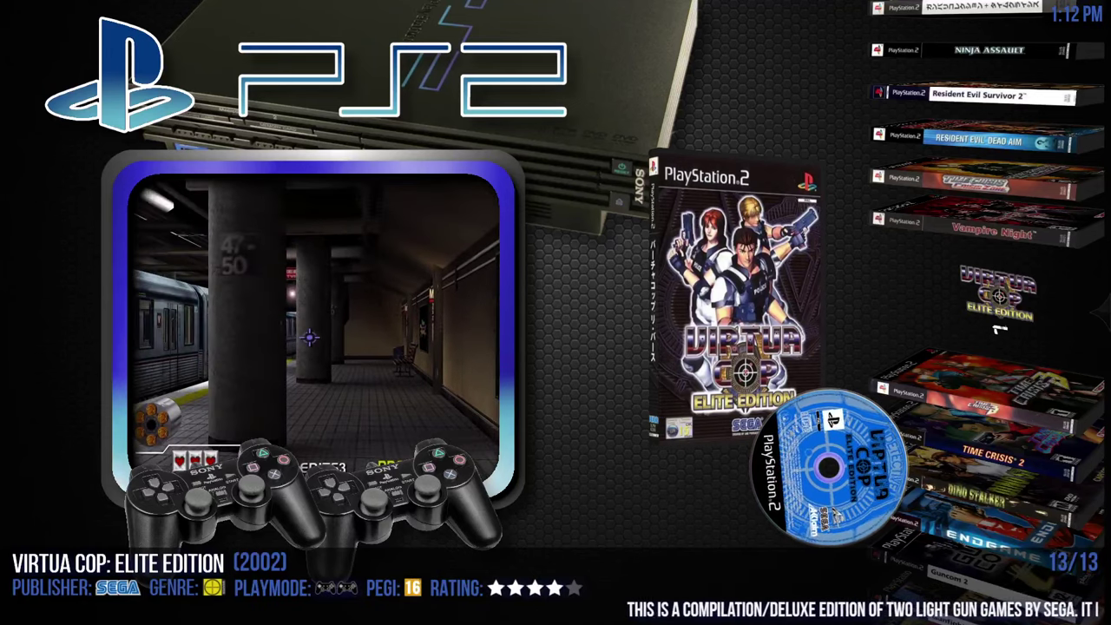
Cycle past the end of the PS2 list through Time Crisis II, Endgame and Guncom 2, stopping at Resident Evil Survivor 2
{"action": "key", "text": "Down"}
{"action": "key", "text": "Down"}
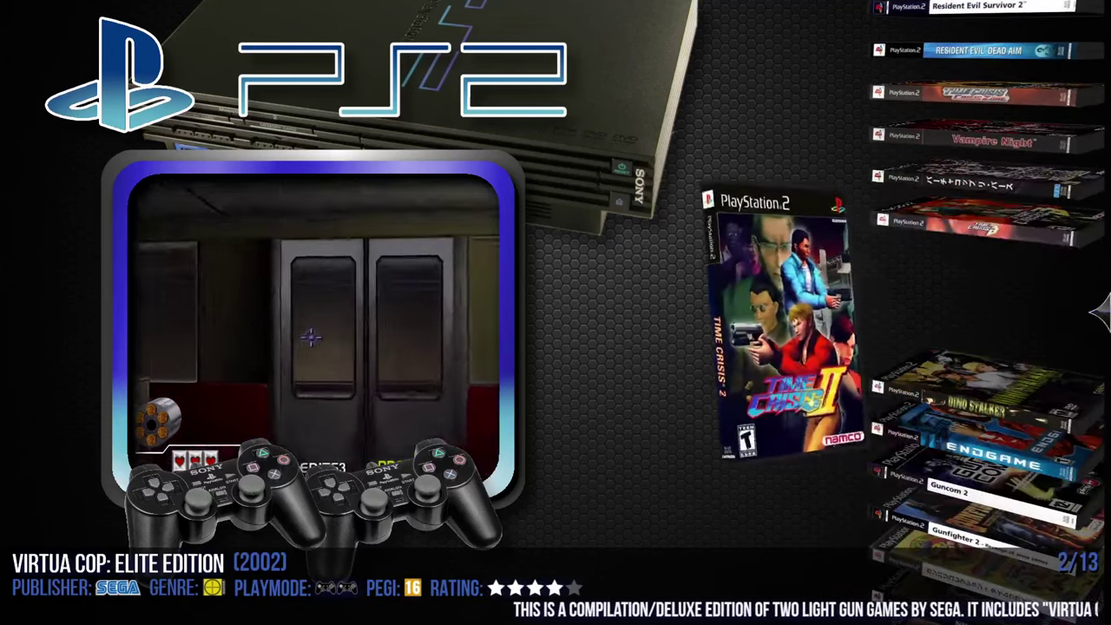
{"action": "key", "text": "Down"}
{"action": "key", "text": "Down"}
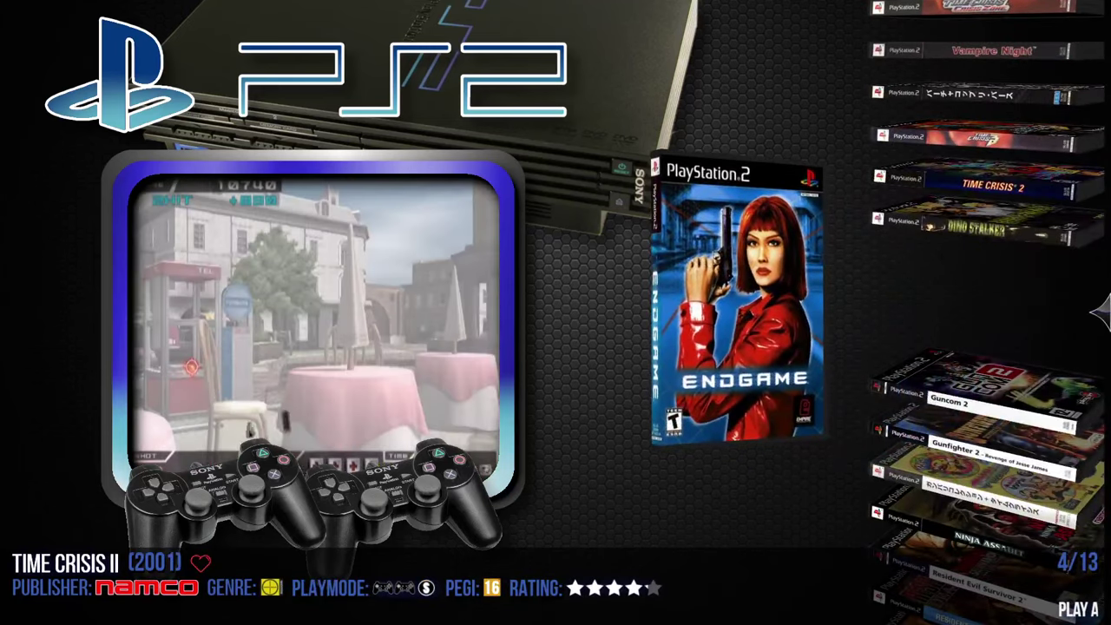
{"action": "key", "text": "Down"}
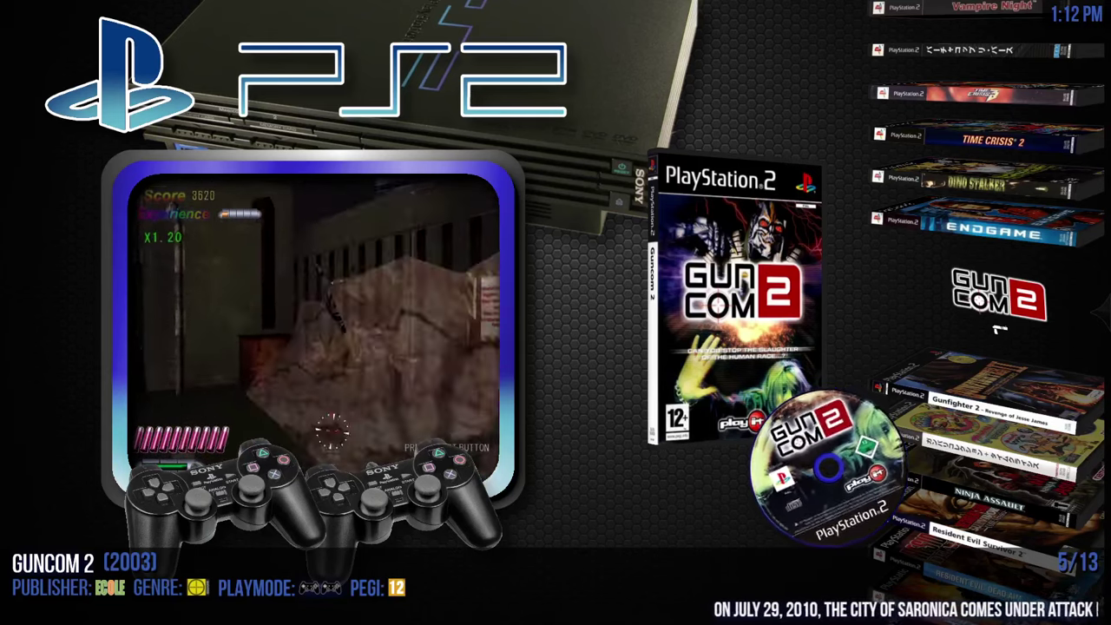
{"action": "key", "text": "Down"}
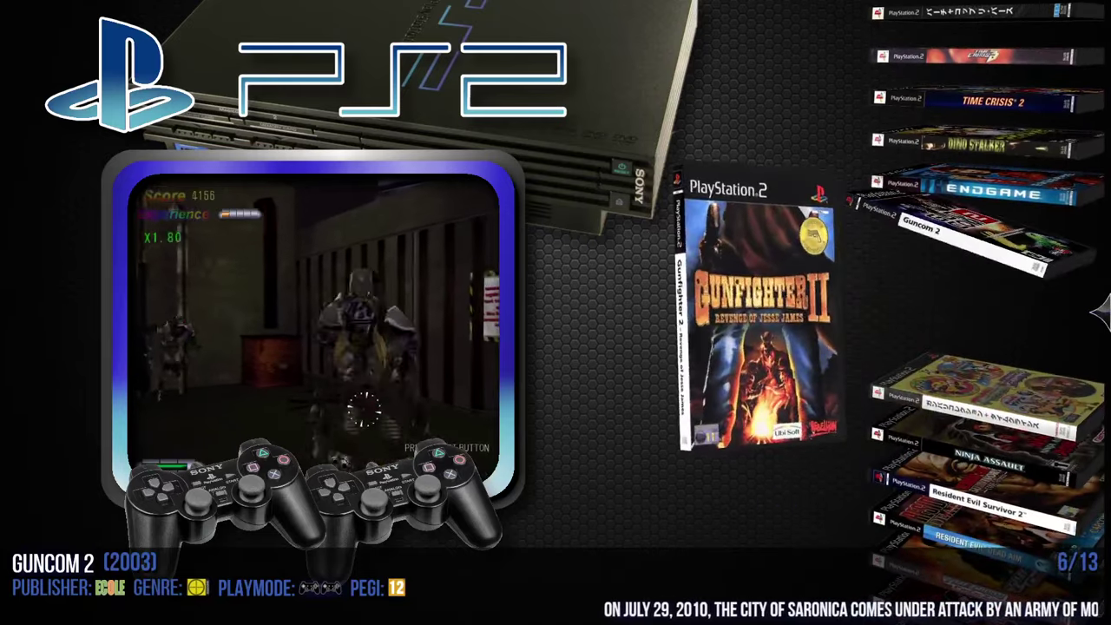
{"action": "key", "text": "Down"}
{"action": "key", "text": "Down"}
{"action": "key", "text": "Down"}
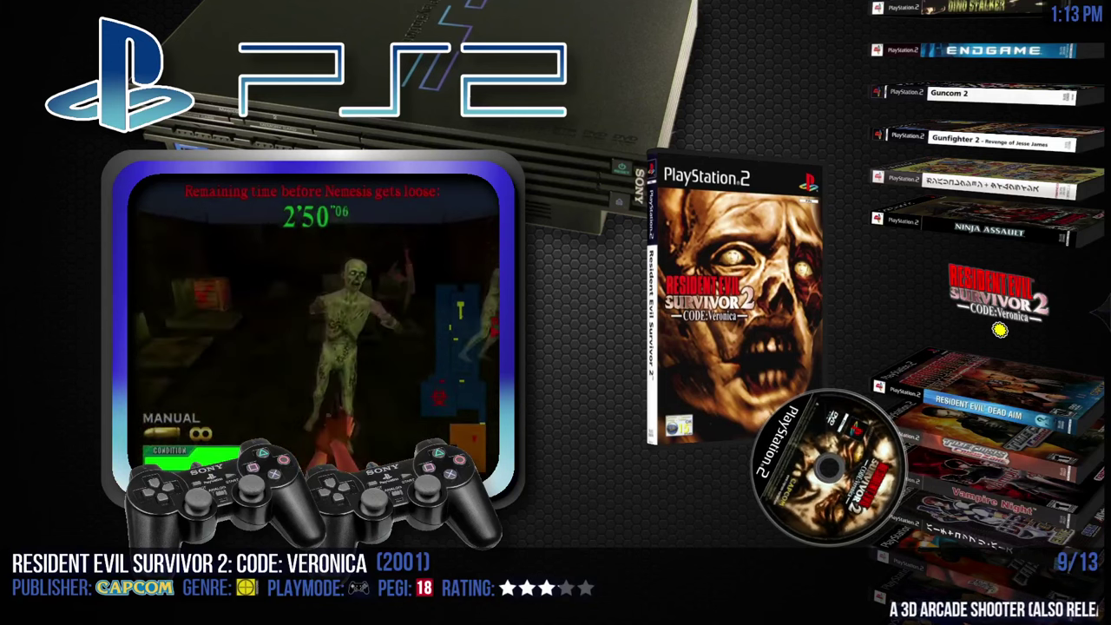
Leave the PS2 game list, open the main menu and exit BigBox to the desktop
{"action": "key", "text": "Escape"}
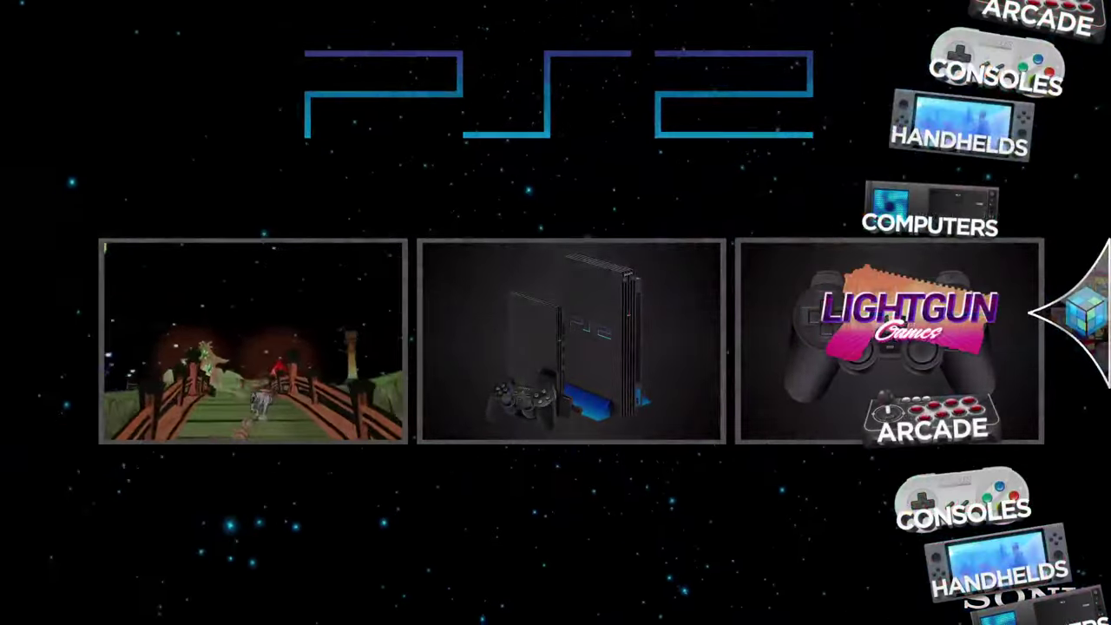
{"action": "key", "text": "Escape"}
{"action": "key", "text": "Down"}
{"action": "key", "text": "Down"}
{"action": "key", "text": "Down"}
{"action": "key", "text": "Down"}
{"action": "key", "text": "Down"}
{"action": "key", "text": "Down"}
{"action": "key", "text": "Down"}
{"action": "key", "text": "Down"}
{"action": "key", "text": "Down"}
{"action": "key", "text": "Down"}
{"action": "key", "text": "Down"}
{"action": "key", "text": "Down"}
{"action": "key", "text": "Down"}
{"action": "key", "text": "Down"}
{"action": "key", "text": "Down"}
{"action": "key", "text": "Down"}
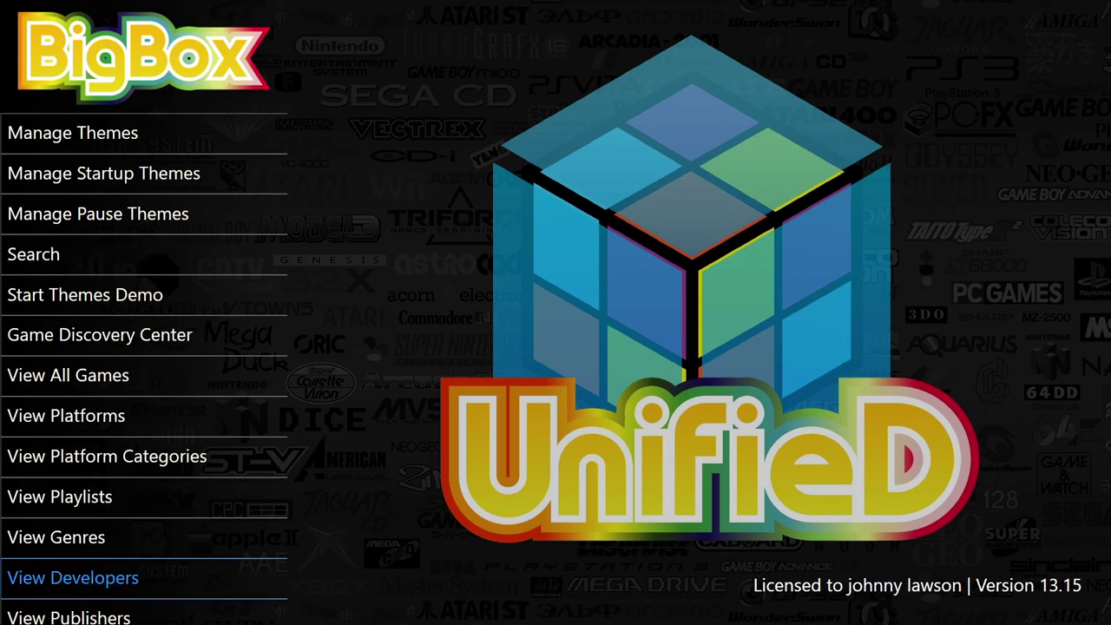
{"action": "key", "text": "Down"}
{"action": "key", "text": "Down"}
{"action": "key", "text": "Down"}
{"action": "key", "text": "Down"}
{"action": "key", "text": "Down"}
{"action": "key", "text": "Down"}
{"action": "key", "text": "Down"}
{"action": "key", "text": "Down"}
{"action": "key", "text": "Down"}
{"action": "key", "text": "Down"}
{"action": "key", "text": "Down"}
{"action": "key", "text": "Down"}
{"action": "key", "text": "Down"}
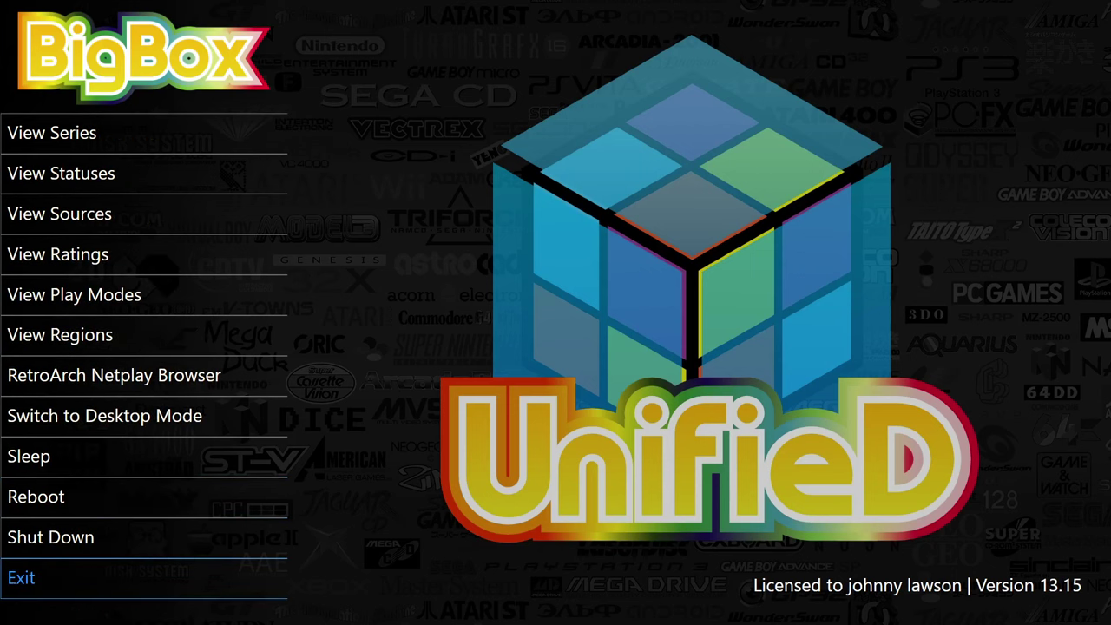
{"action": "key", "text": "Down"}
{"action": "key", "text": "Up"}
{"action": "key", "text": "Up"}
{"action": "key", "text": "Down"}
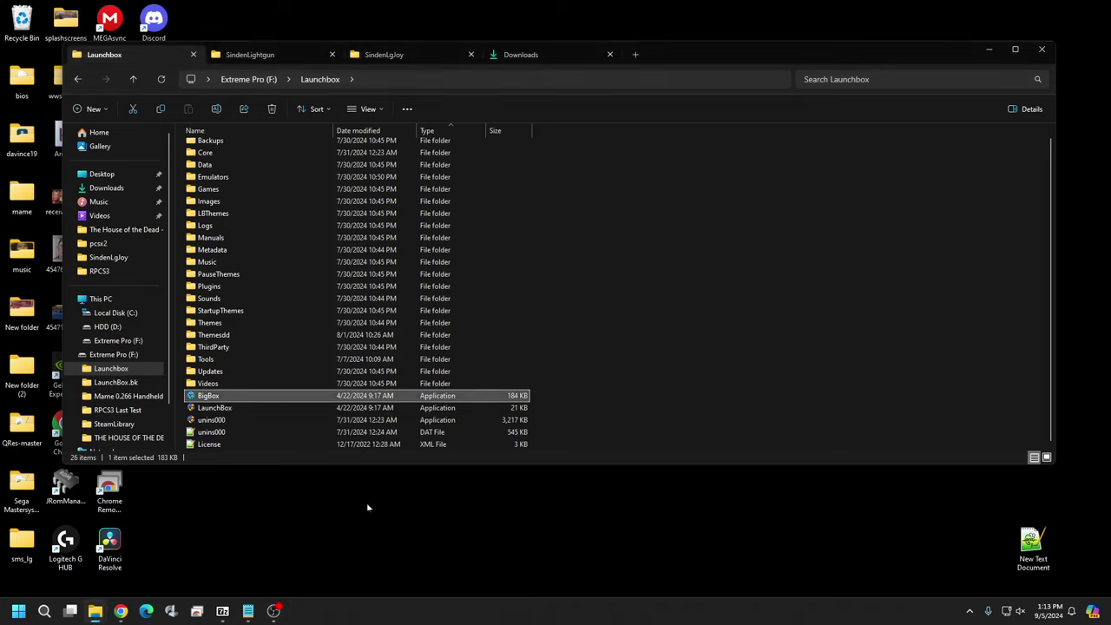
Switch to the pcsx2 AutoHotkey script in Notepad and show it from its first lines
{"action": "scroll", "coordinate": [572, 319], "scroll_direction": "up", "scroll_amount": 1}
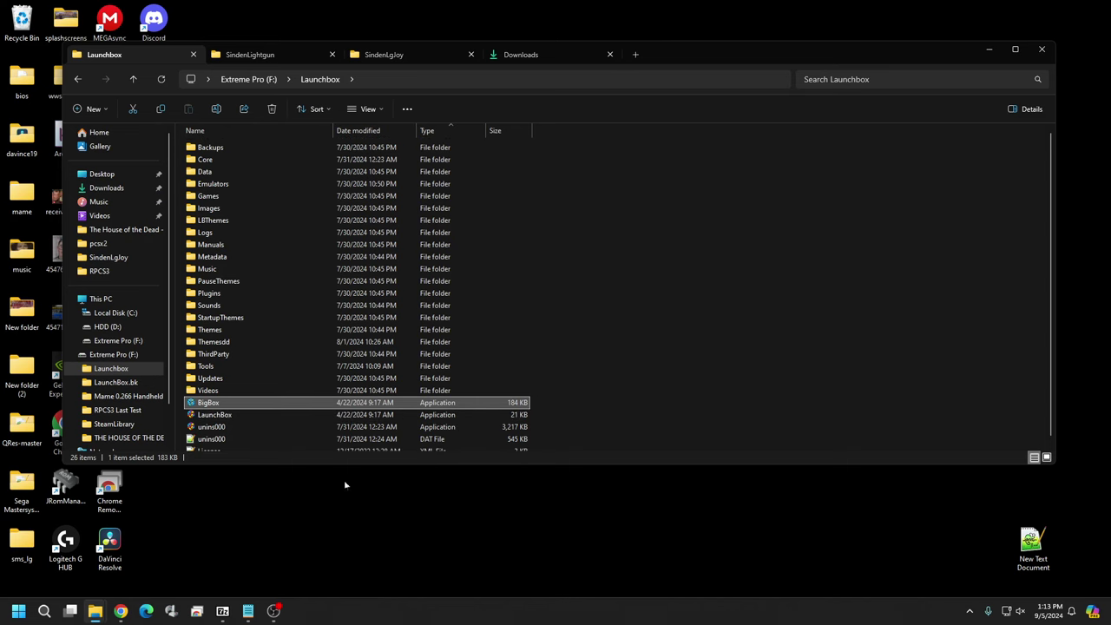
{"action": "mouse_move", "coordinate": [247, 611]}
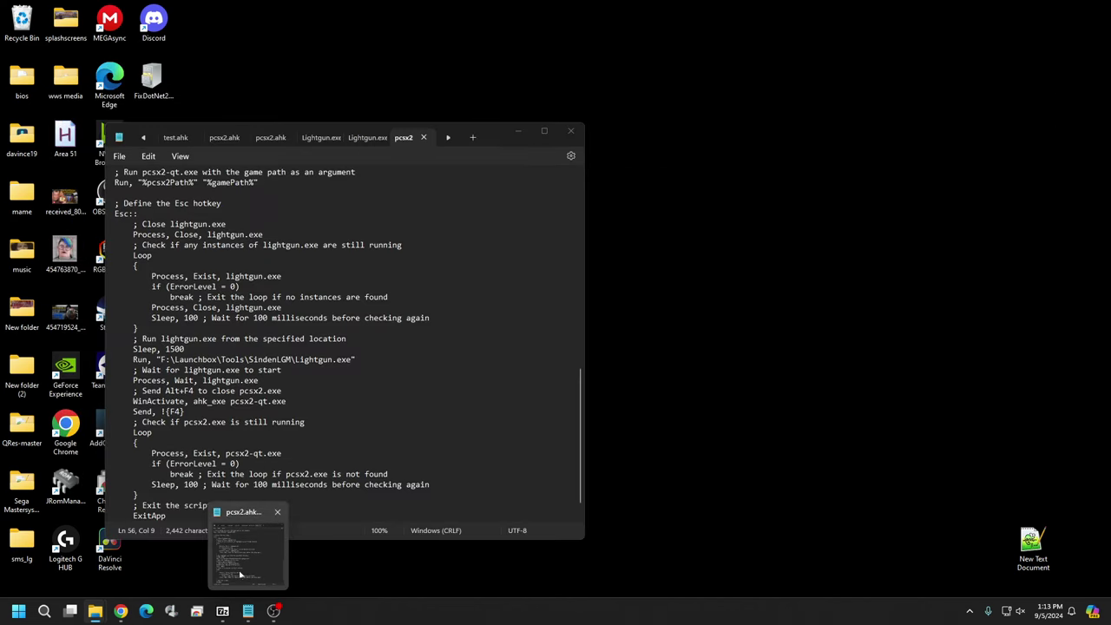
{"action": "left_click", "coordinate": [240, 579]}
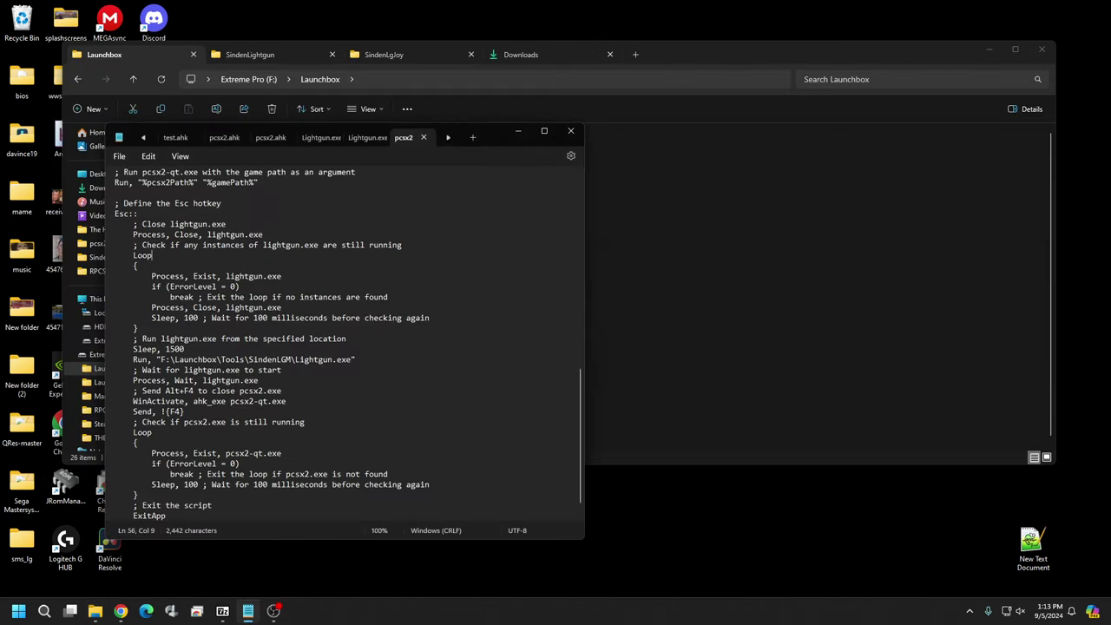
{"action": "scroll", "coordinate": [347, 347], "scroll_direction": "up", "scroll_amount": 15}
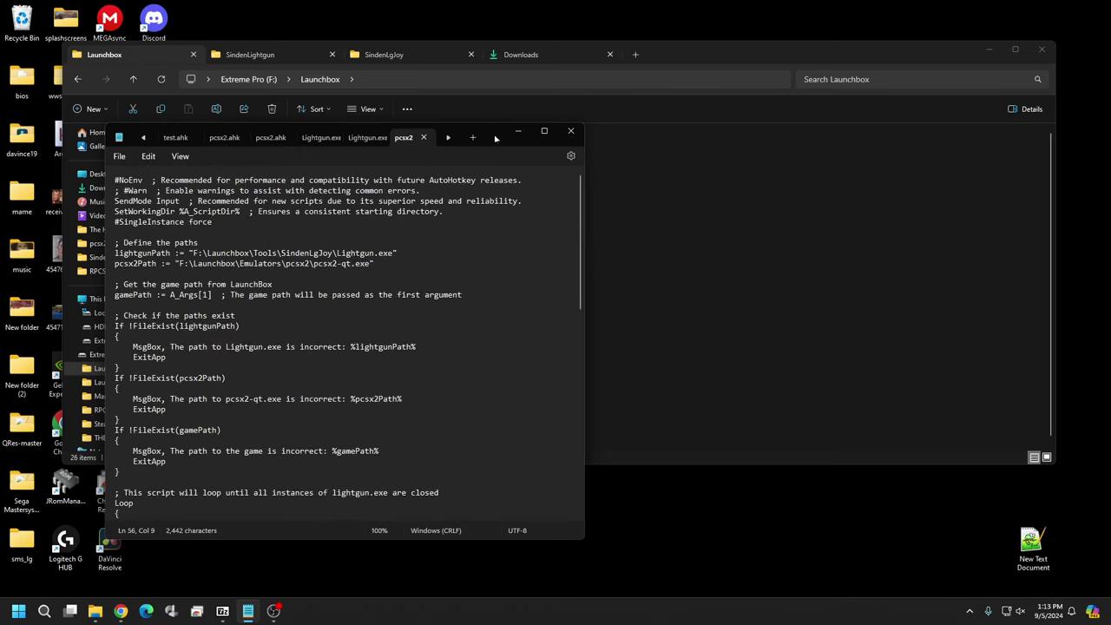
Move the script window clear of the file list and examine the path definitions, path checks and the loop closing lightgun.exe
{"action": "left_click_drag", "start_coordinate": [497, 137], "coordinate": [624, 130]}
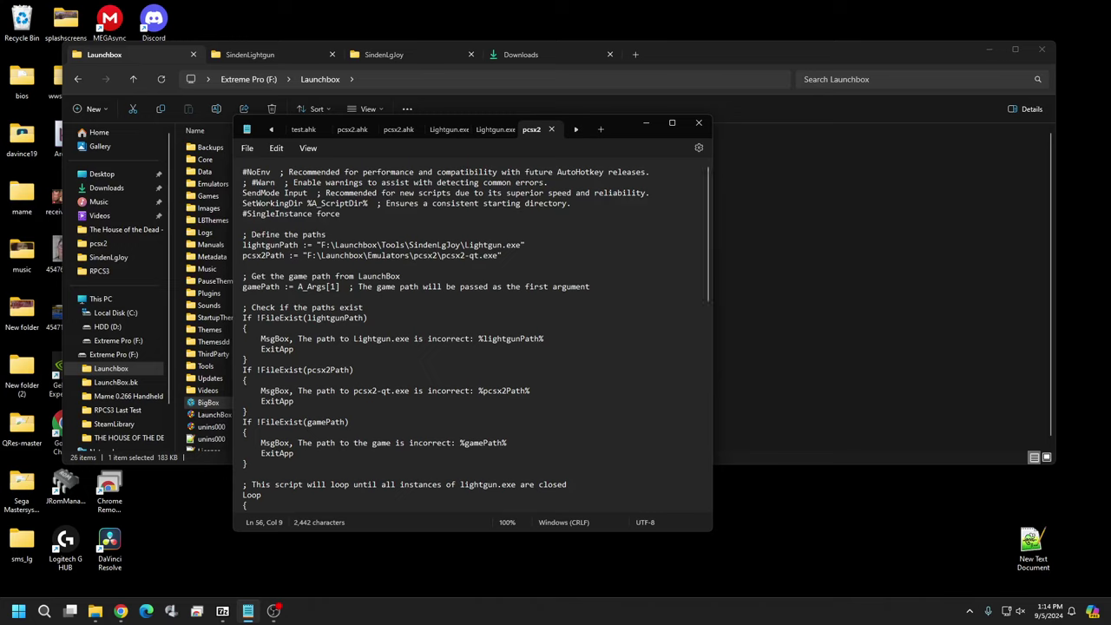
{"action": "scroll", "coordinate": [475, 339], "scroll_direction": "down", "scroll_amount": 3}
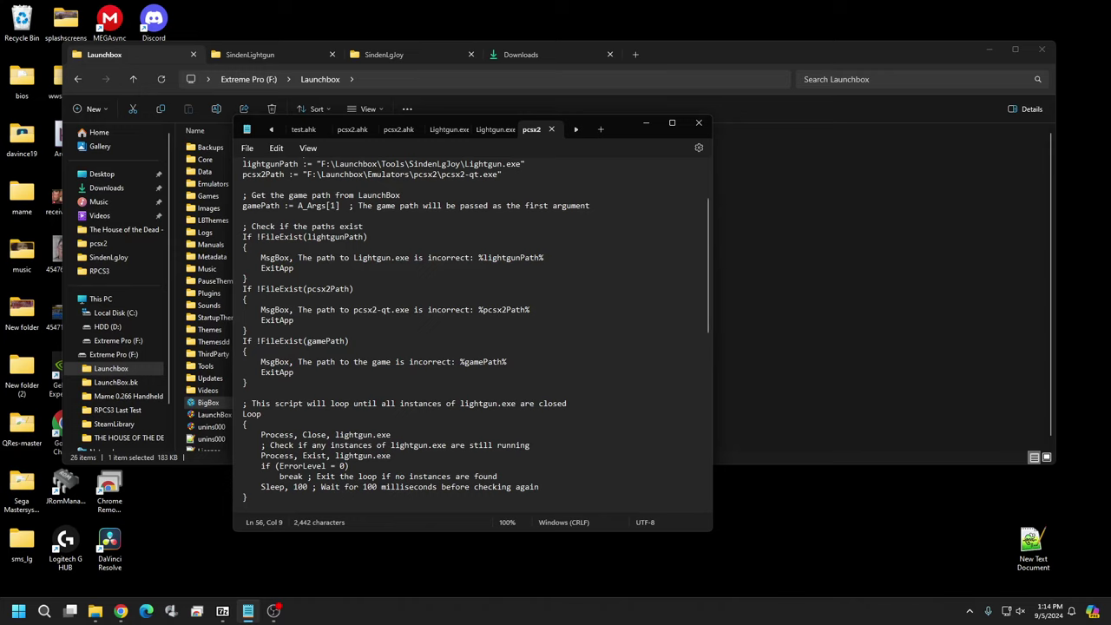
{"action": "scroll", "coordinate": [476, 335], "scroll_direction": "up", "scroll_amount": 4}
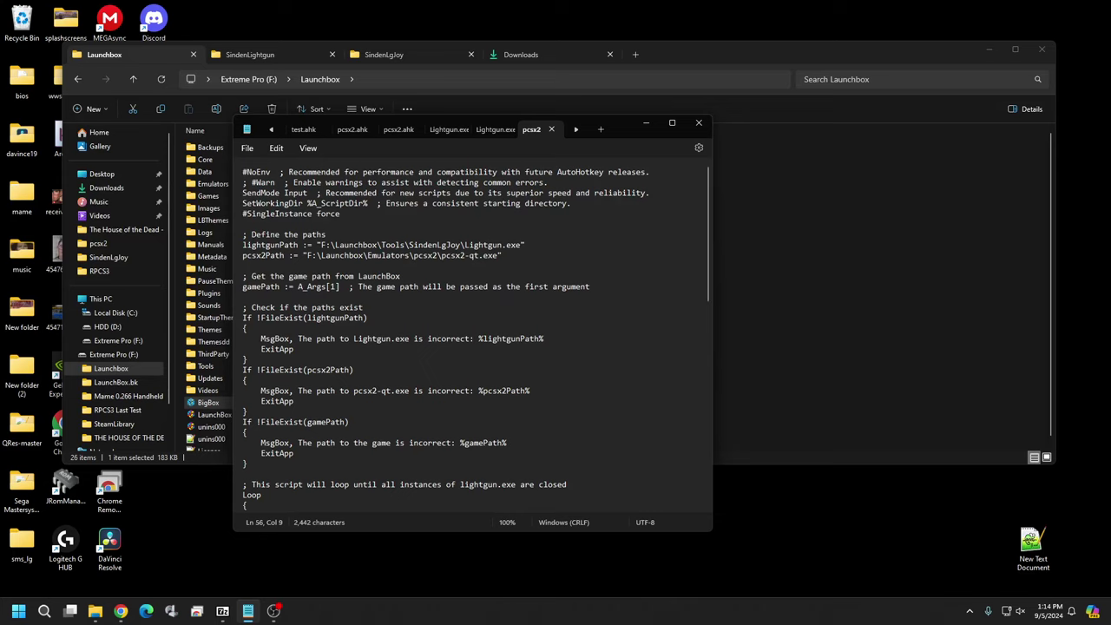
{"action": "scroll", "coordinate": [453, 232], "scroll_direction": "down", "scroll_amount": 2}
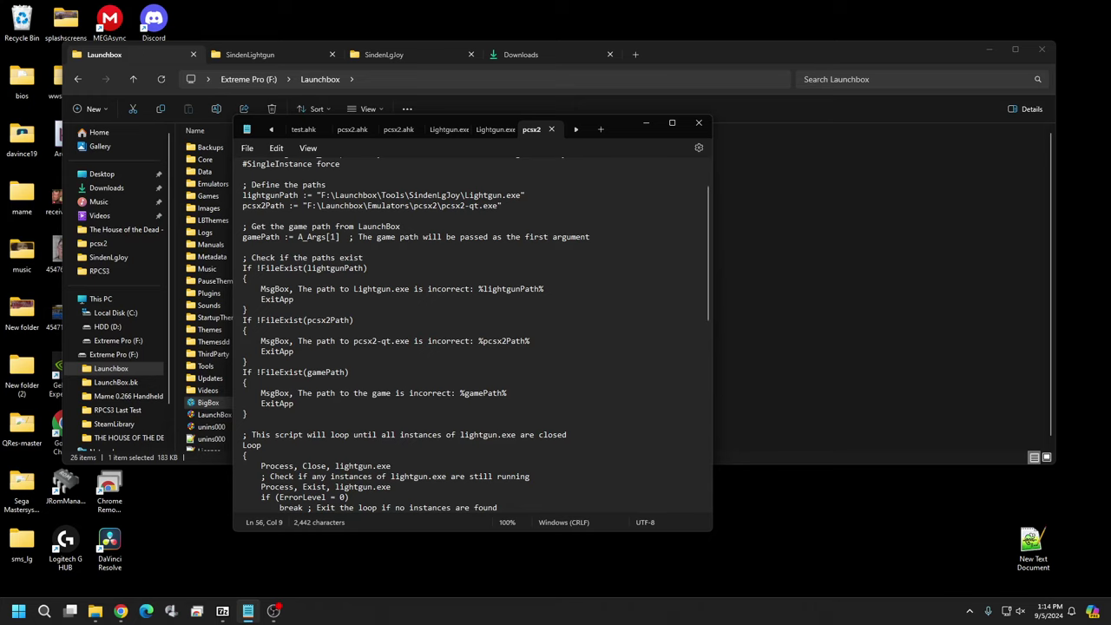
{"action": "scroll", "coordinate": [476, 338], "scroll_direction": "down", "scroll_amount": 1}
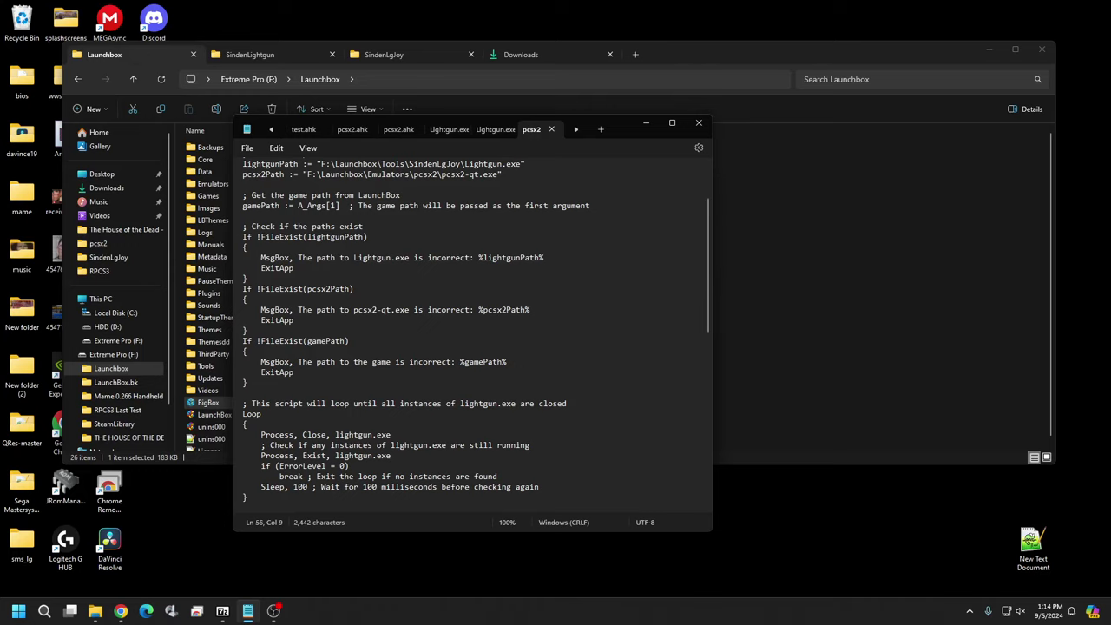
{"action": "scroll", "coordinate": [475, 339], "scroll_direction": "down", "scroll_amount": 3}
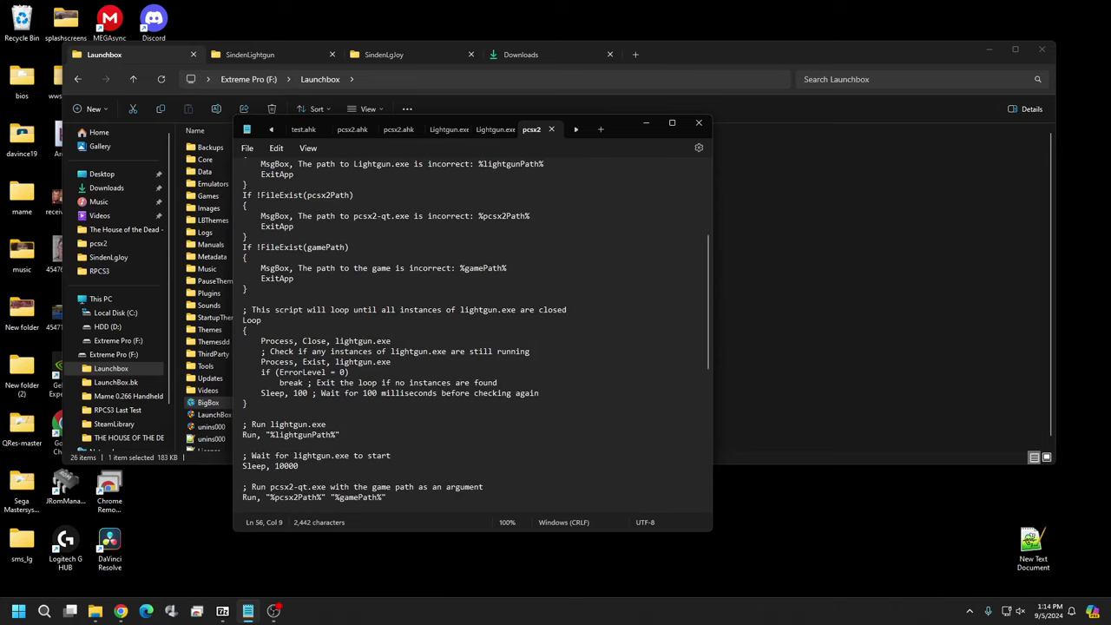
{"action": "scroll", "coordinate": [563, 241], "scroll_direction": "up", "scroll_amount": 6}
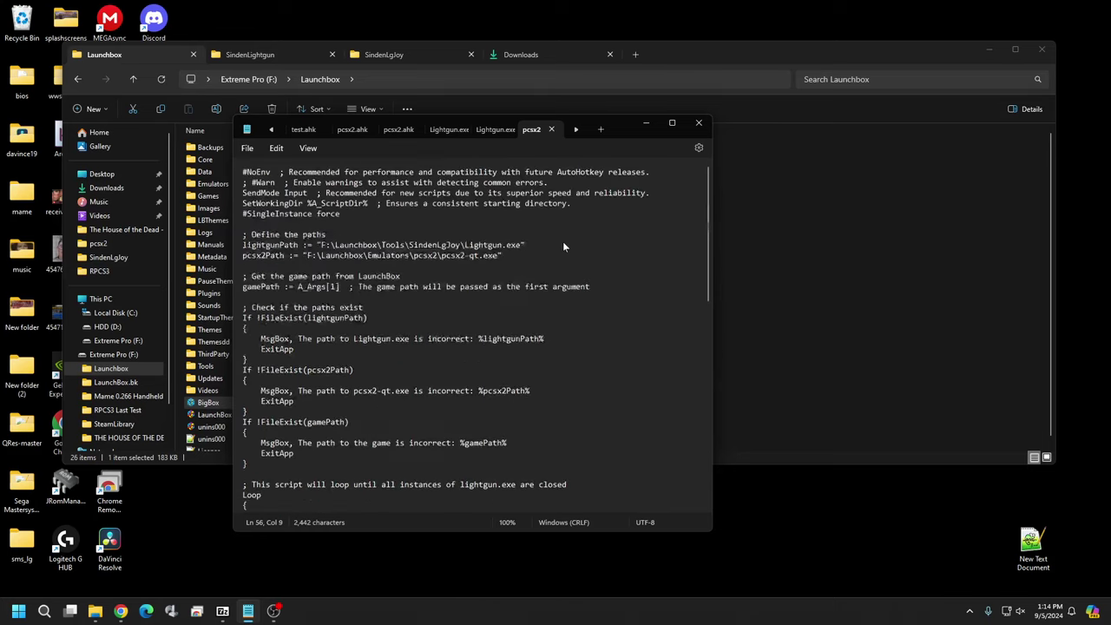
Read the pcsx2 script from the path checks through the launch commands and Esc hotkey section, and close the script window
{"action": "scroll", "coordinate": [563, 242], "scroll_direction": "down", "scroll_amount": 3}
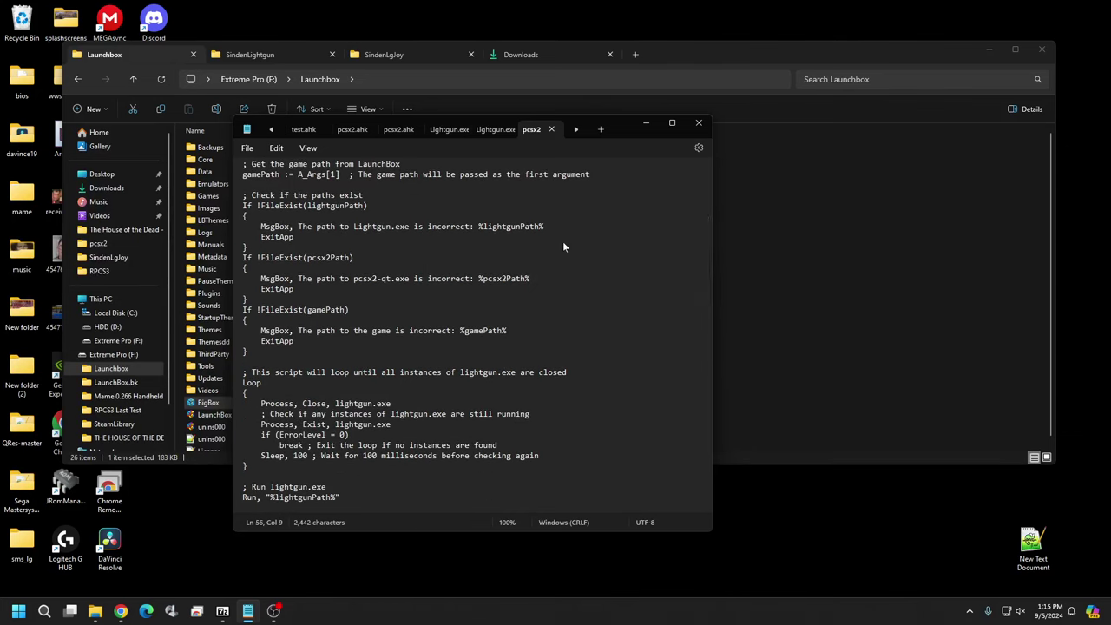
{"action": "scroll", "coordinate": [563, 248], "scroll_direction": "down", "scroll_amount": 1}
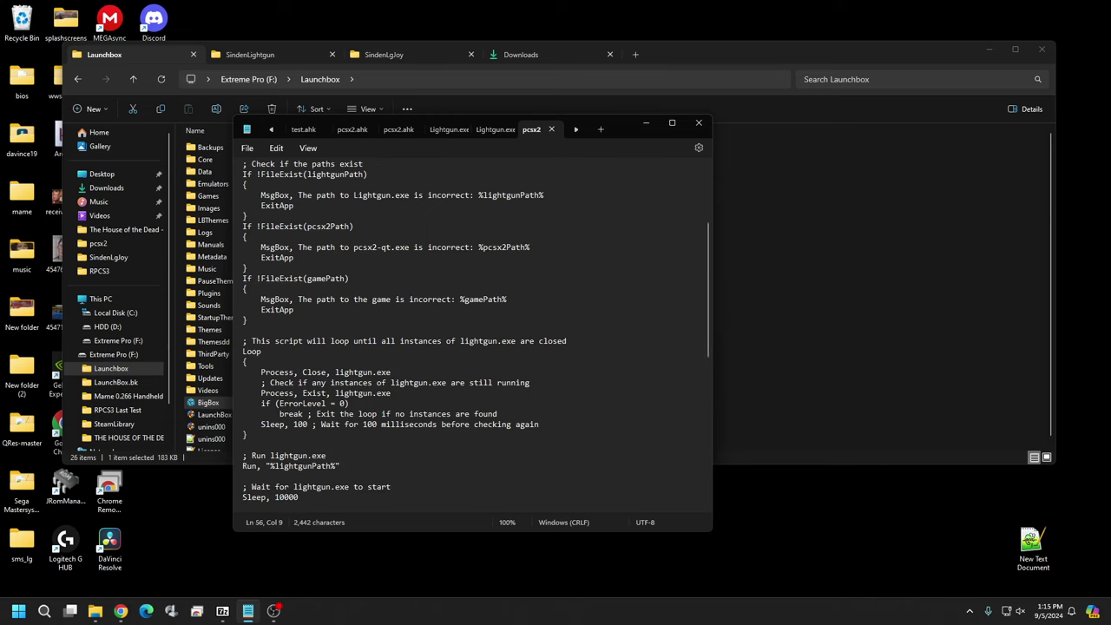
{"action": "scroll", "coordinate": [591, 225], "scroll_direction": "down", "scroll_amount": 3}
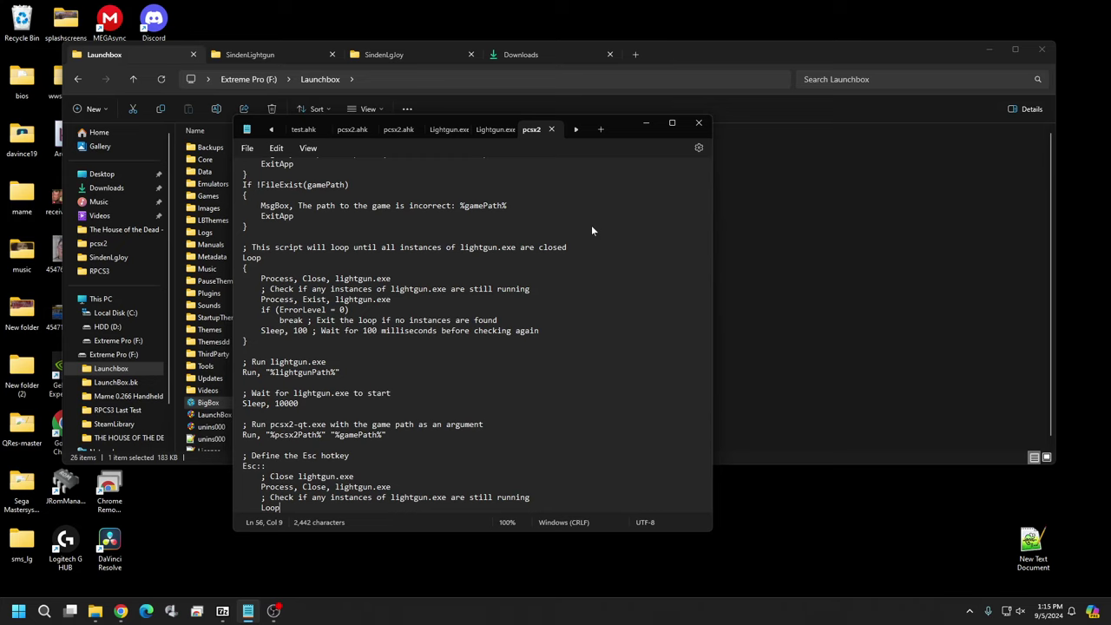
{"action": "scroll", "coordinate": [591, 225], "scroll_direction": "down", "scroll_amount": 2}
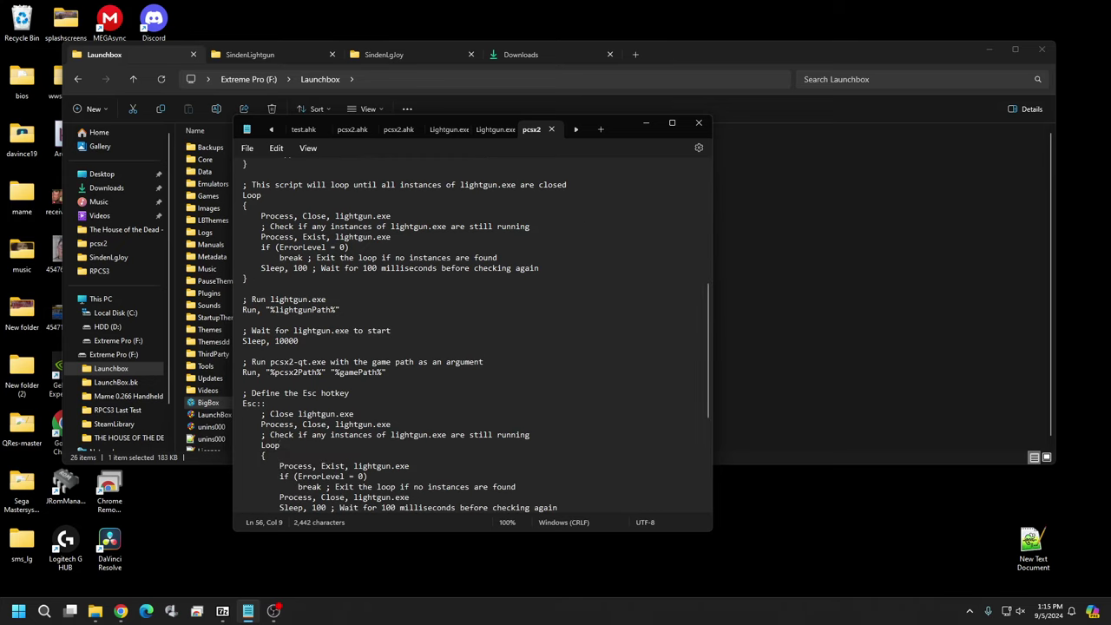
{"action": "scroll", "coordinate": [476, 335], "scroll_direction": "down", "scroll_amount": 1}
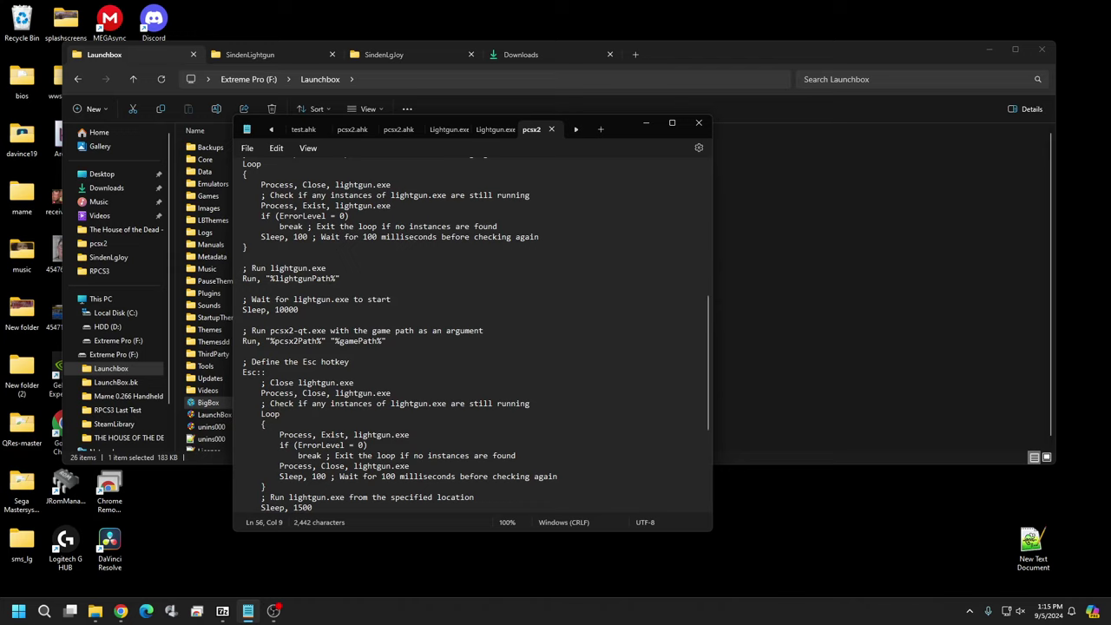
{"action": "scroll", "coordinate": [573, 283], "scroll_direction": "down", "scroll_amount": 1}
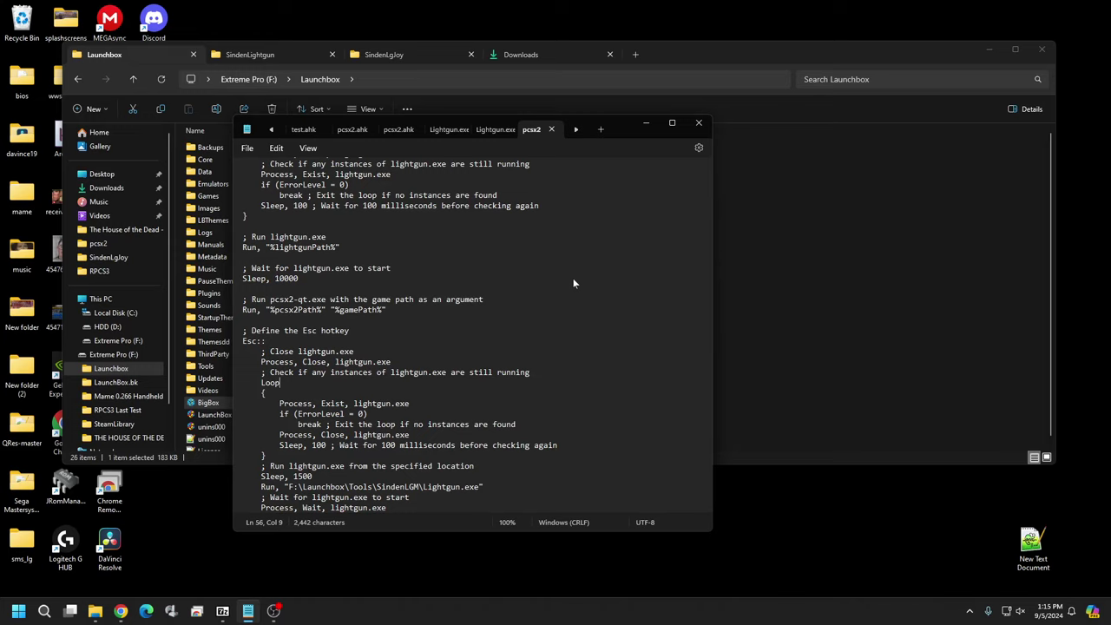
{"action": "scroll", "coordinate": [573, 283], "scroll_direction": "down", "scroll_amount": 2}
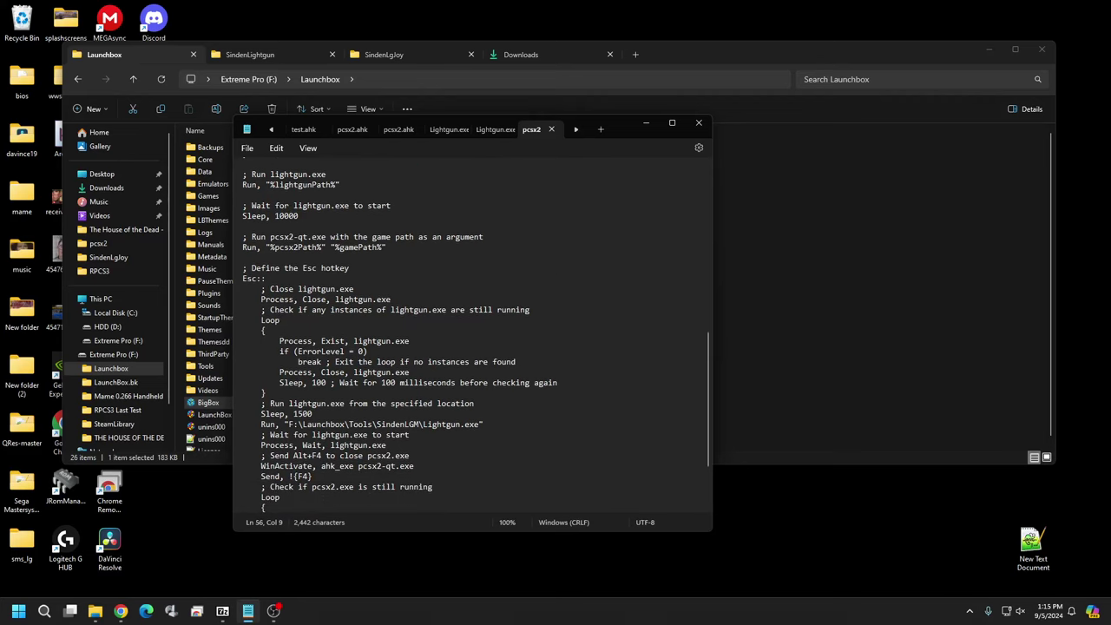
{"action": "left_click", "coordinate": [699, 122]}
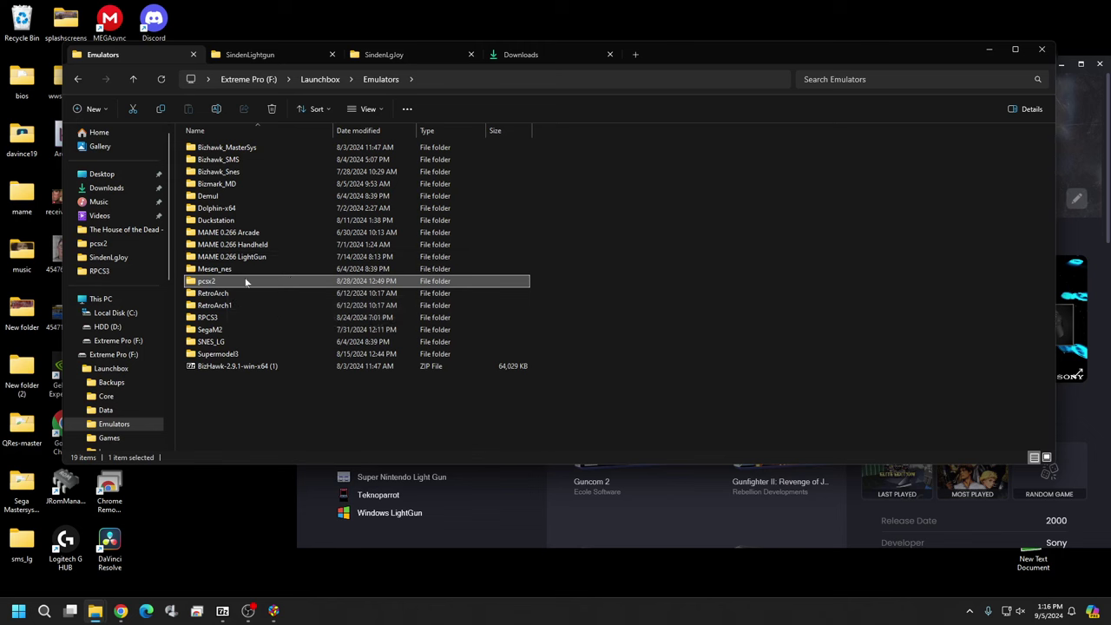
Open the pcsx2 emulator folder and open its pcsx2 AutoHotkey script in Notepad
{"action": "double_click", "coordinate": [246, 282]}
{"action": "scroll", "coordinate": [319, 248], "scroll_direction": "down", "scroll_amount": 8}
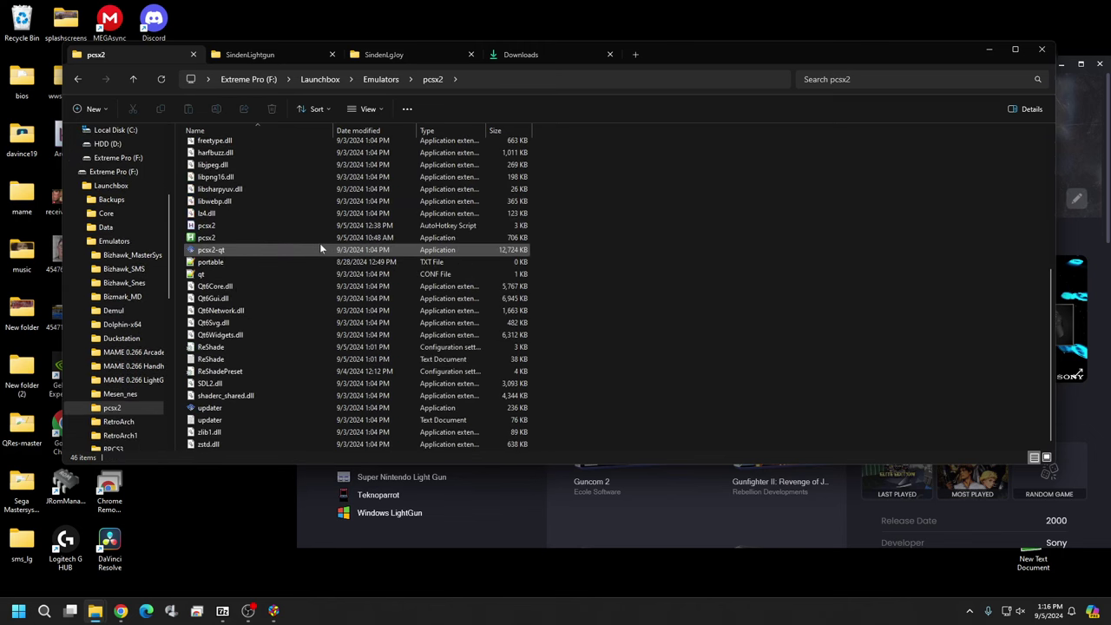
{"action": "left_click", "coordinate": [223, 224]}
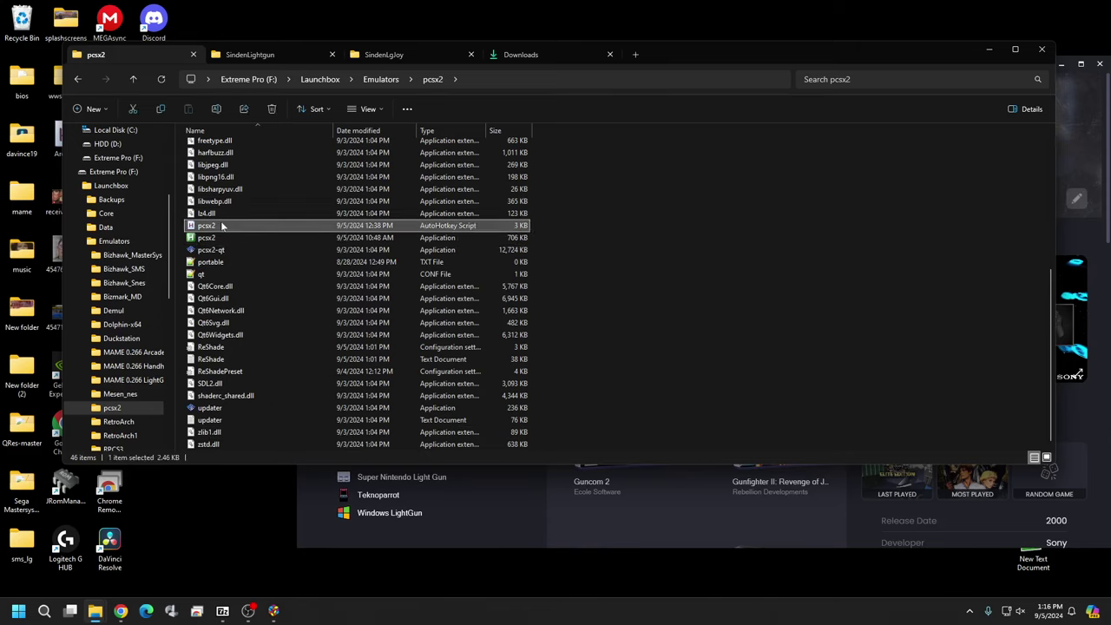
{"action": "right_click", "coordinate": [222, 225]}
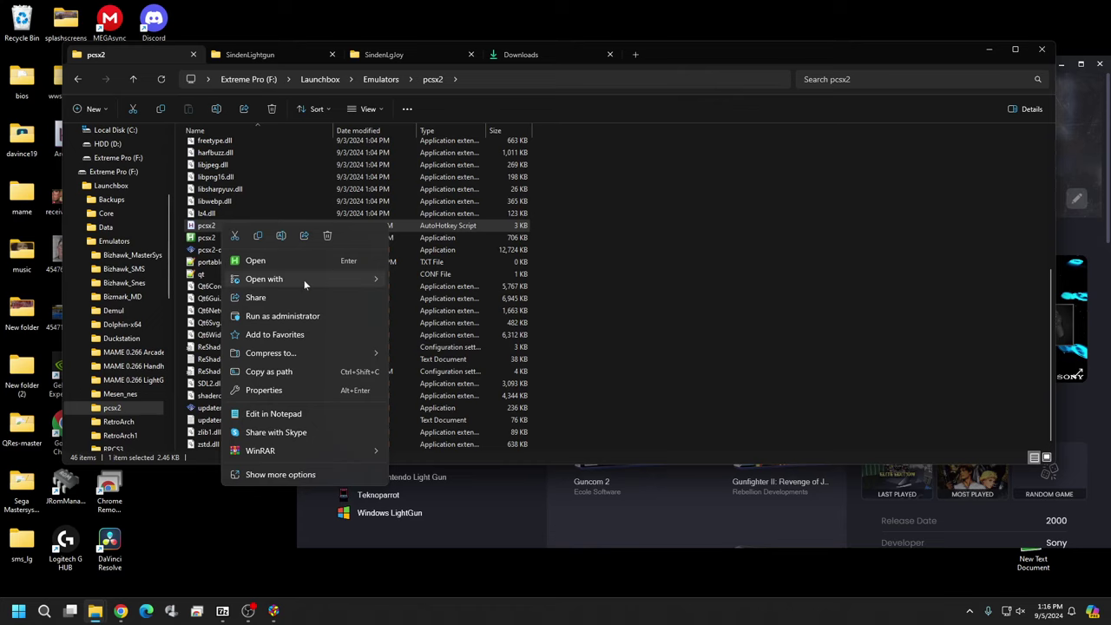
{"action": "mouse_move", "coordinate": [304, 280]}
{"action": "left_click", "coordinate": [434, 323]}
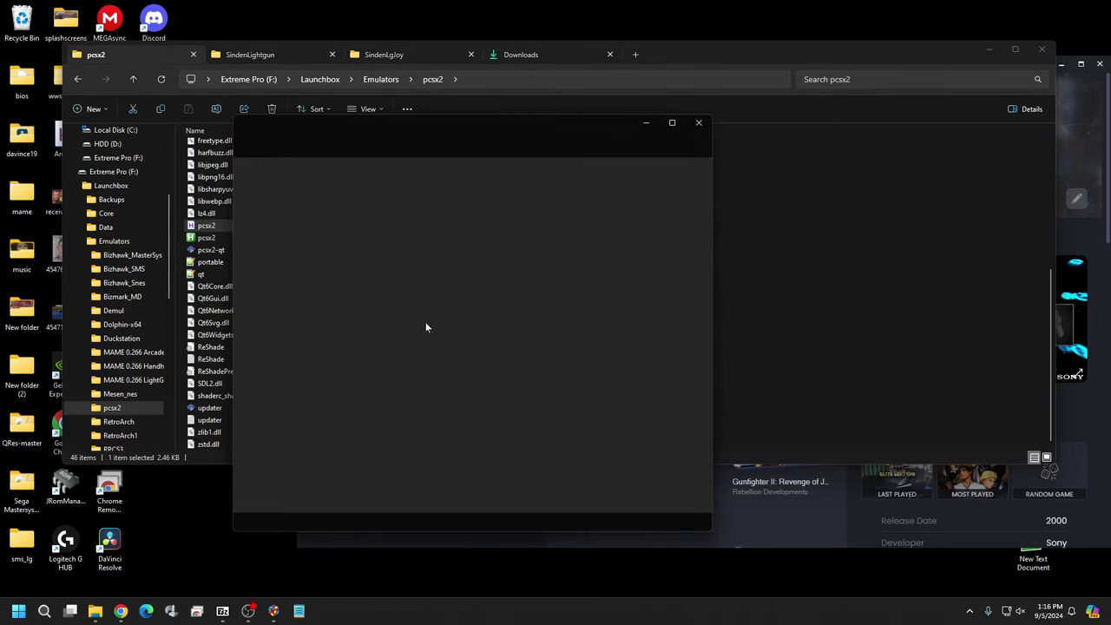
Review the Esc hotkey section through the end of the script, return to its first lines and close Notepad
{"action": "scroll", "coordinate": [382, 206], "scroll_direction": "down", "scroll_amount": 13}
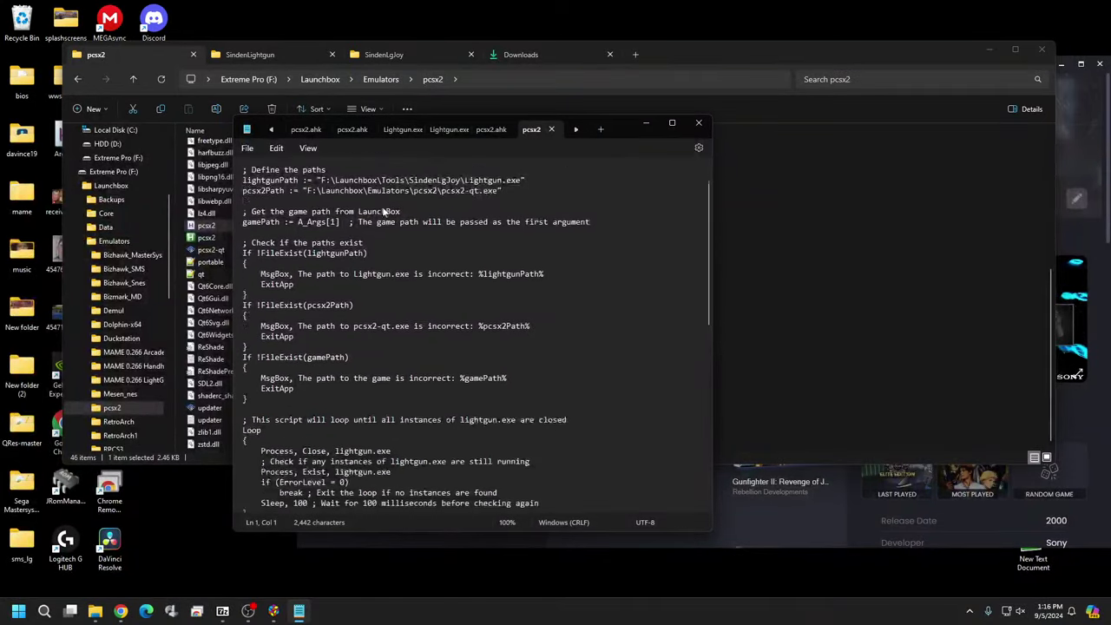
{"action": "scroll", "coordinate": [382, 207], "scroll_direction": "down", "scroll_amount": 4}
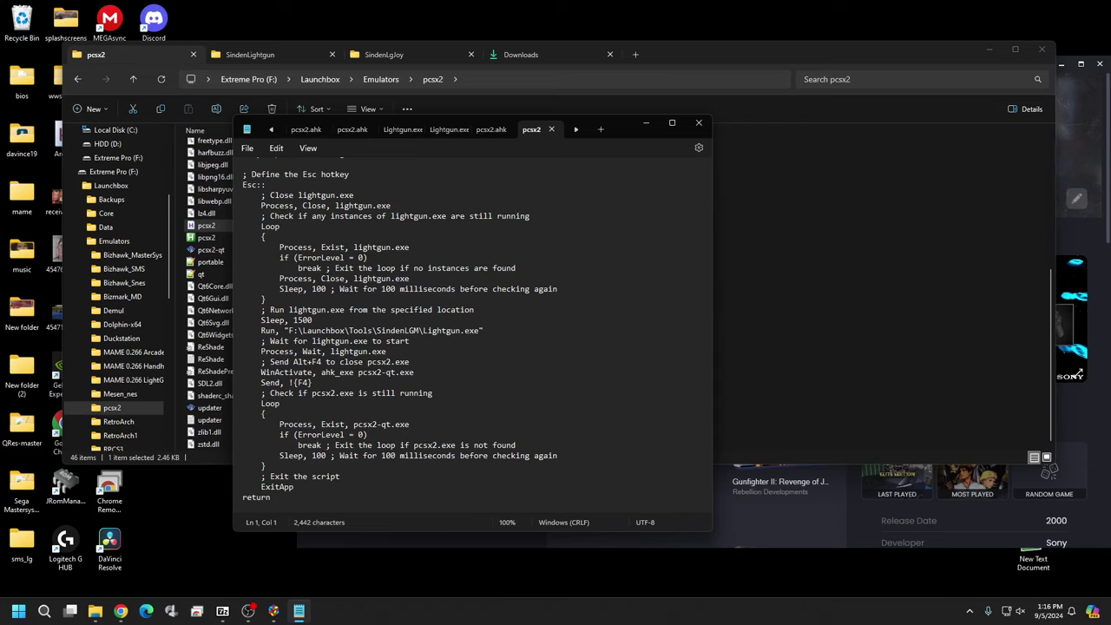
{"action": "scroll", "coordinate": [403, 382], "scroll_direction": "up", "scroll_amount": 12}
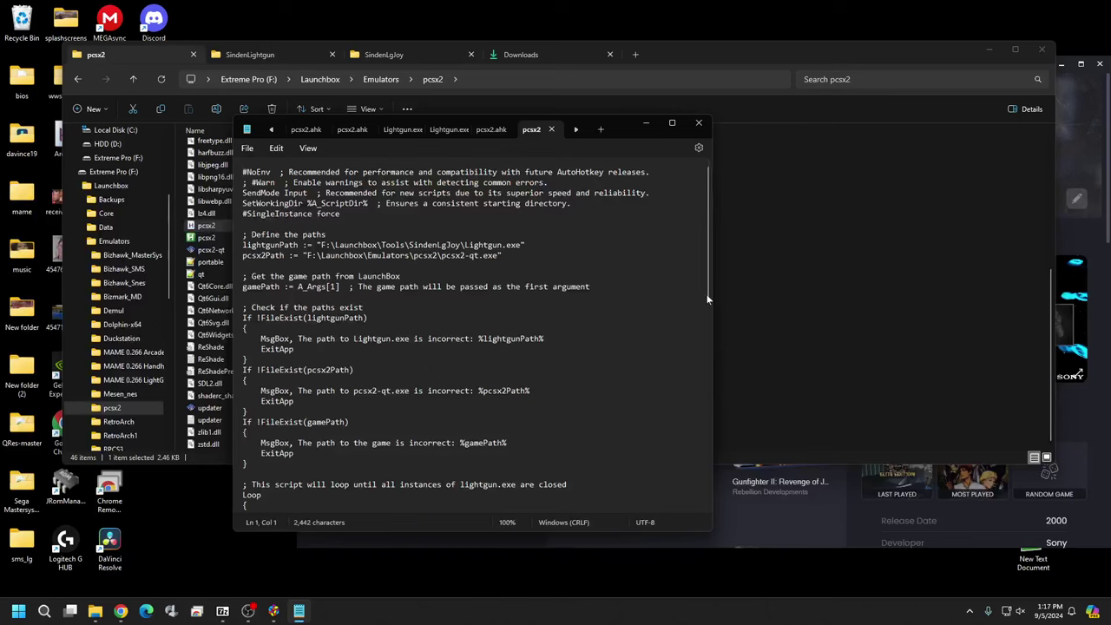
{"action": "left_click", "coordinate": [699, 122]}
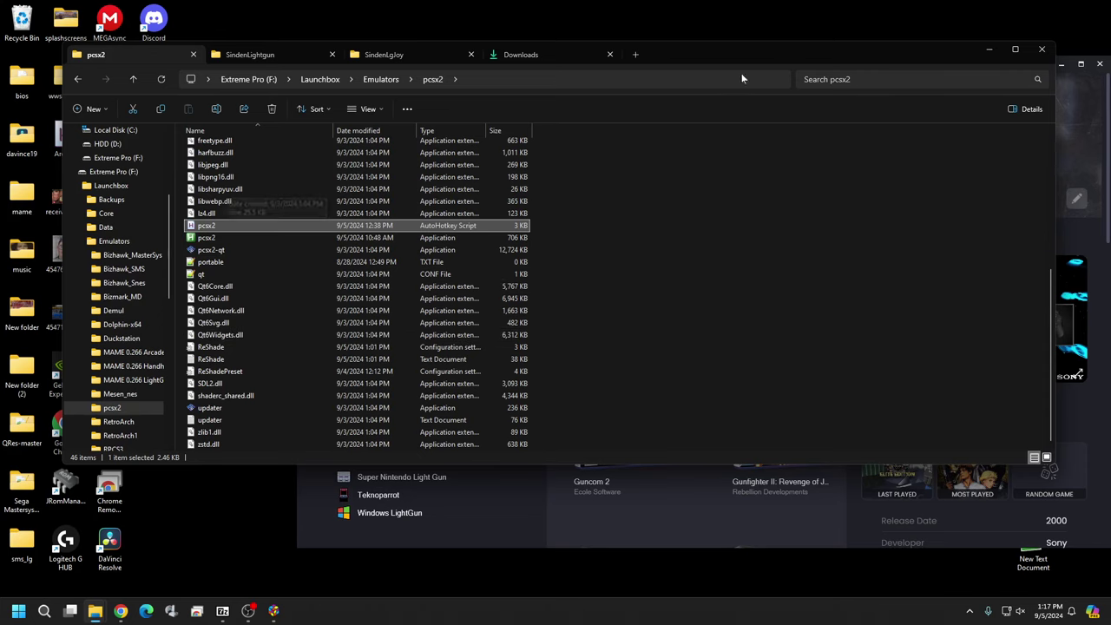
Switch to LaunchBox, inspect the PCSX2 emulator's application path and default command-line parameters, and close the emulator manager
{"action": "left_click", "coordinate": [989, 50]}
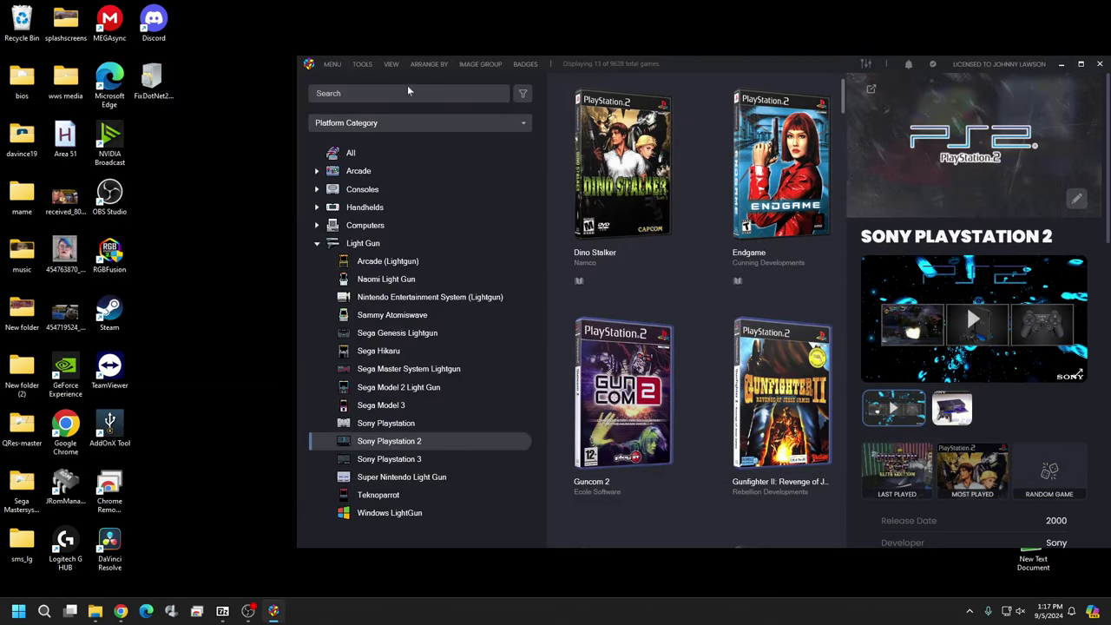
{"action": "left_click", "coordinate": [363, 65]}
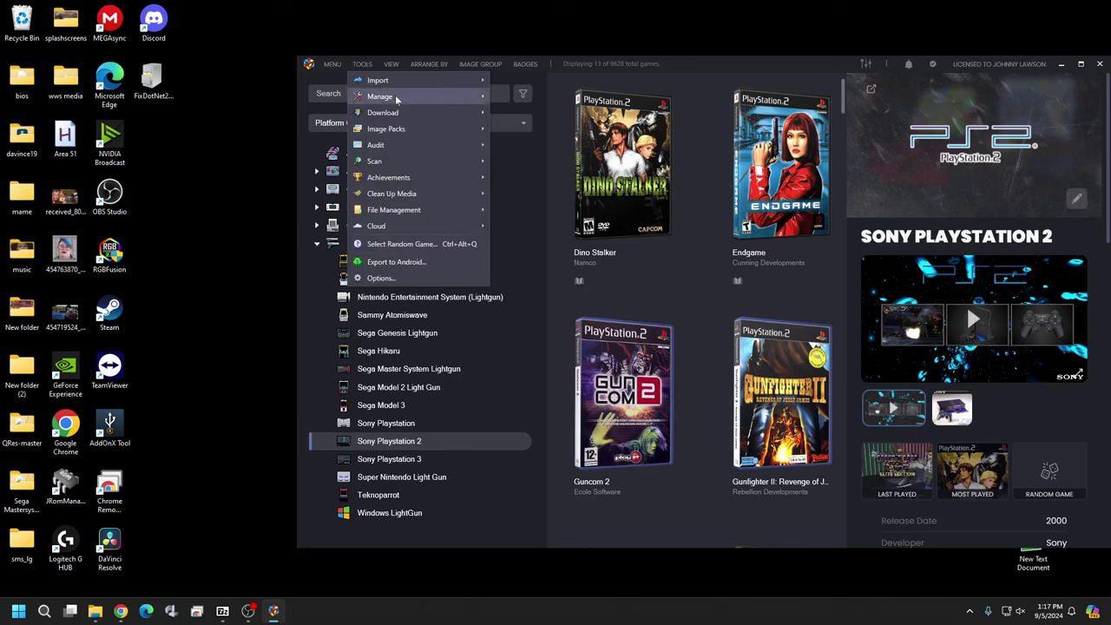
{"action": "mouse_move", "coordinate": [395, 95]}
{"action": "left_click", "coordinate": [525, 97]}
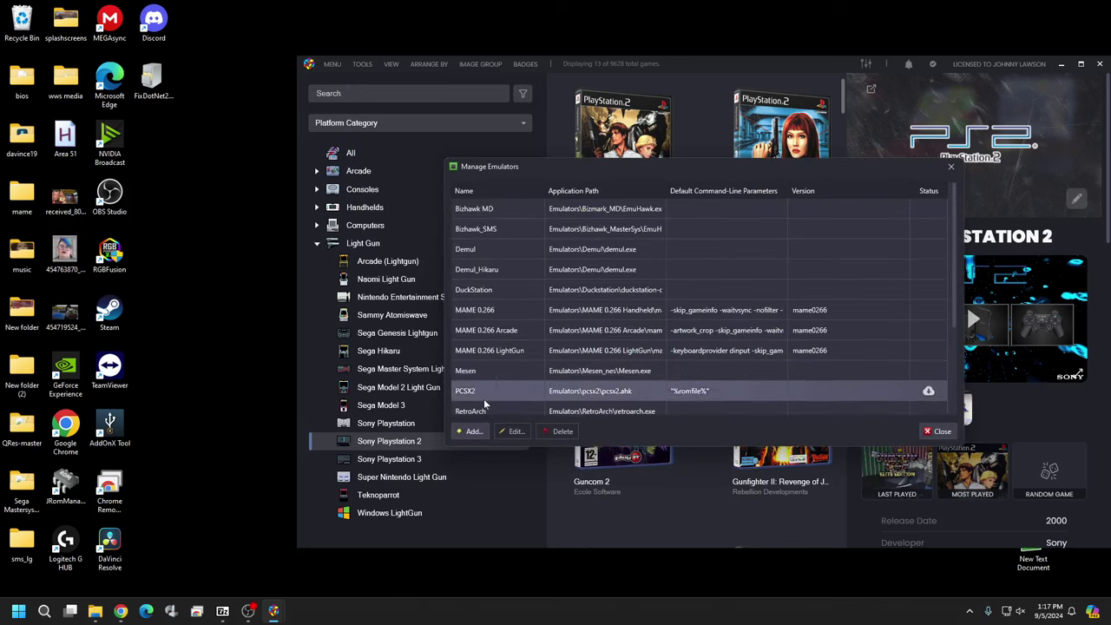
{"action": "left_click", "coordinate": [467, 391]}
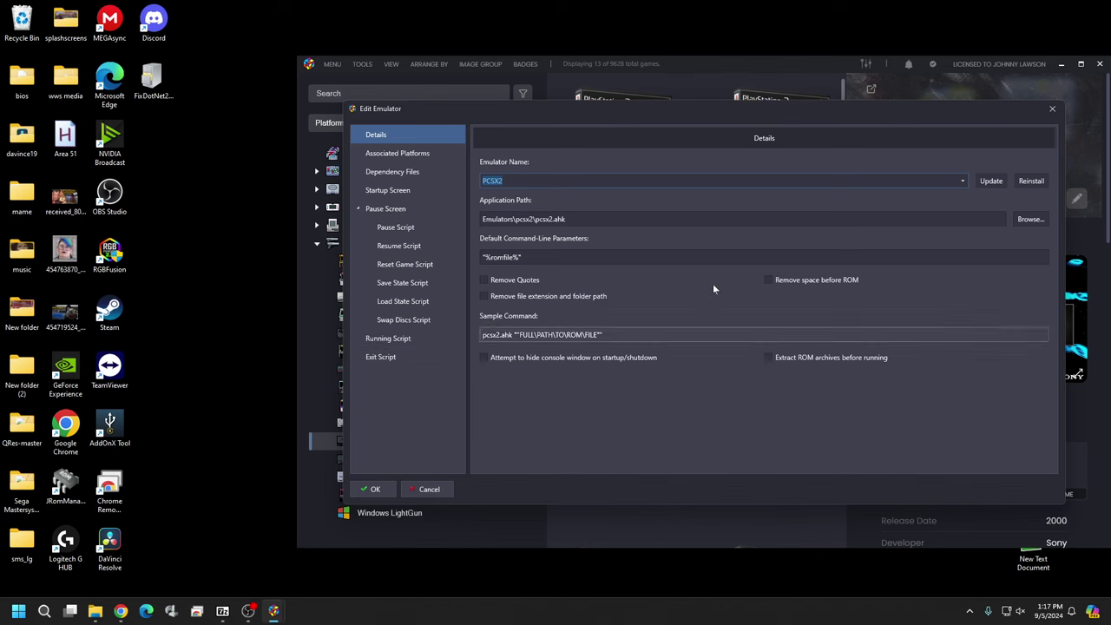
{"action": "left_click", "coordinate": [1052, 109]}
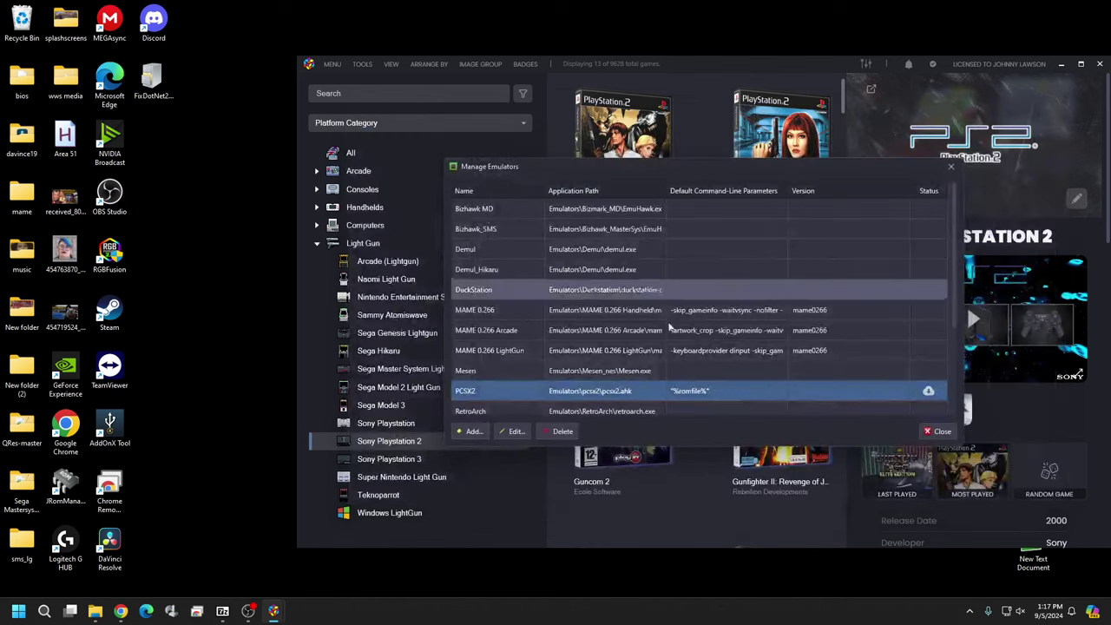
{"action": "left_click", "coordinate": [952, 167]}
Open Dino Stalker's game editor from the Sony Playstation 2 list and inspect its Emulation settings and Launching ROM file
{"action": "left_click", "coordinate": [655, 245]}
{"action": "key", "text": "Right"}
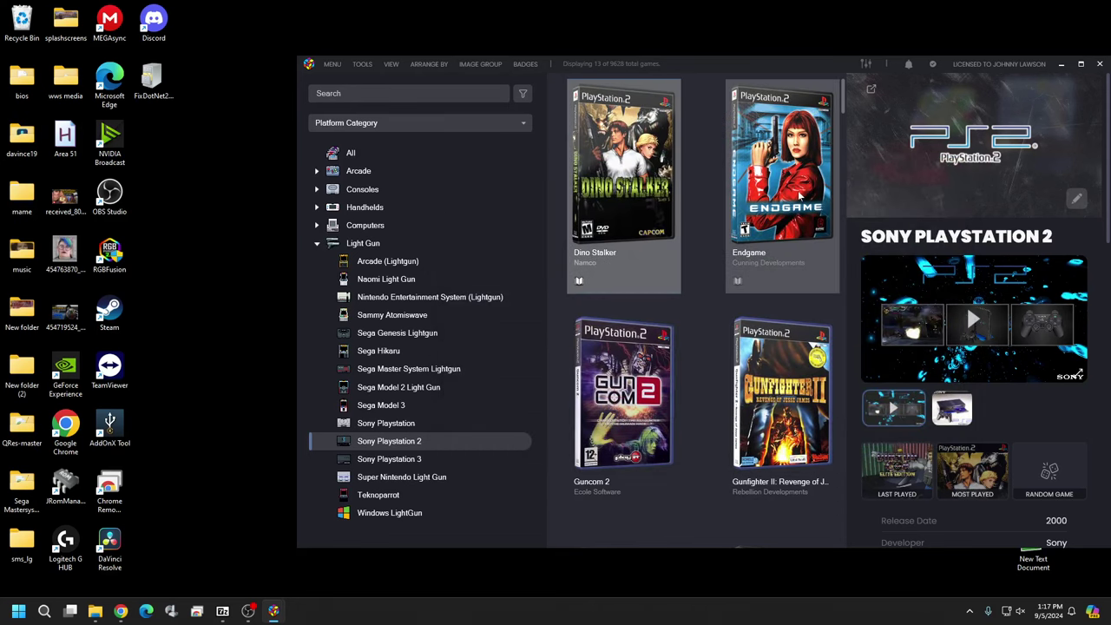
{"action": "key", "text": "Down"}
{"action": "key", "text": "Left"}
{"action": "key", "text": "Up"}
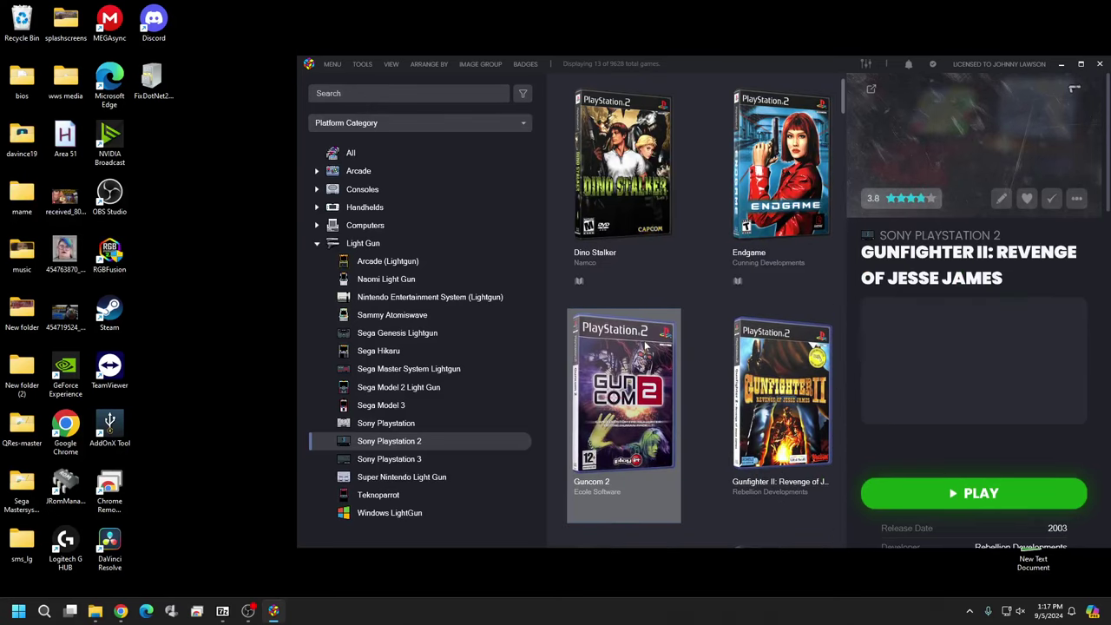
{"action": "right_click", "coordinate": [651, 144]}
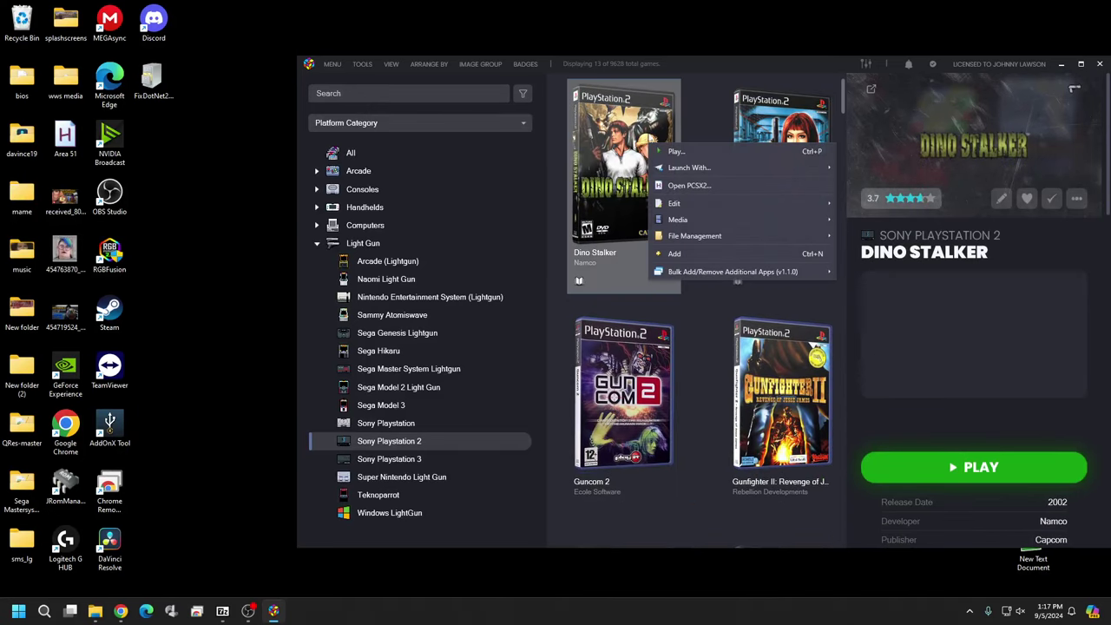
{"action": "mouse_move", "coordinate": [778, 206]}
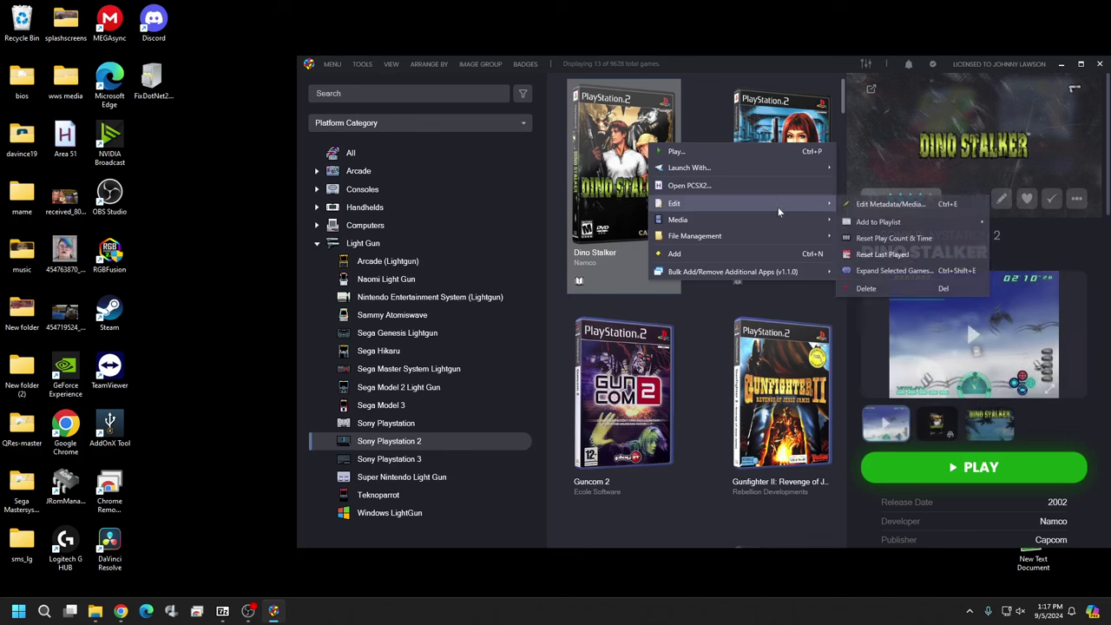
{"action": "left_click", "coordinate": [859, 205]}
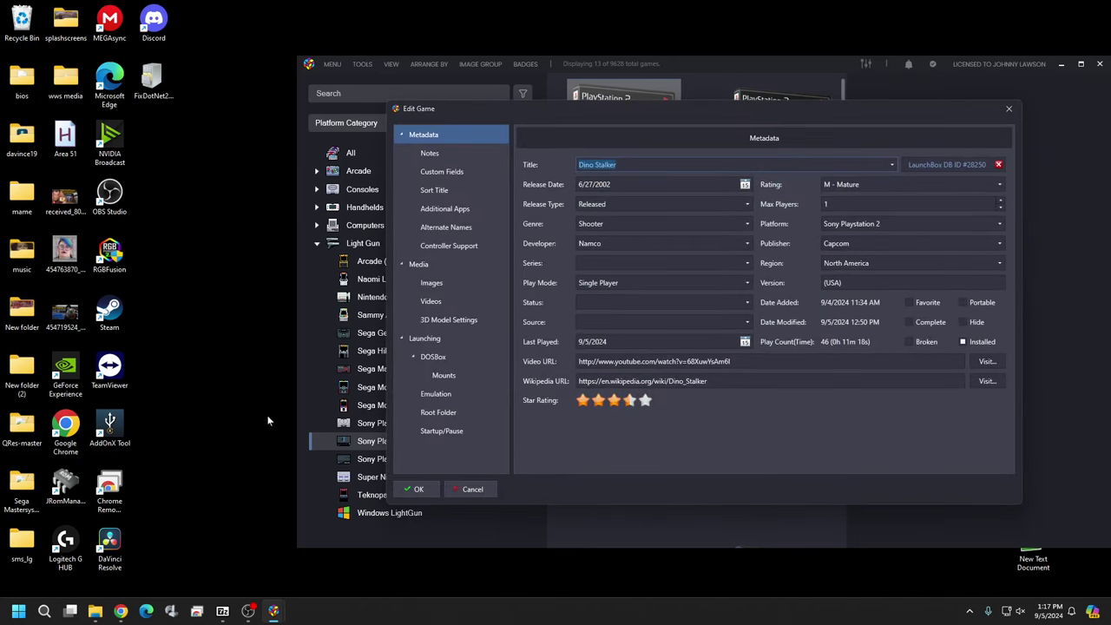
{"action": "left_click", "coordinate": [448, 395]}
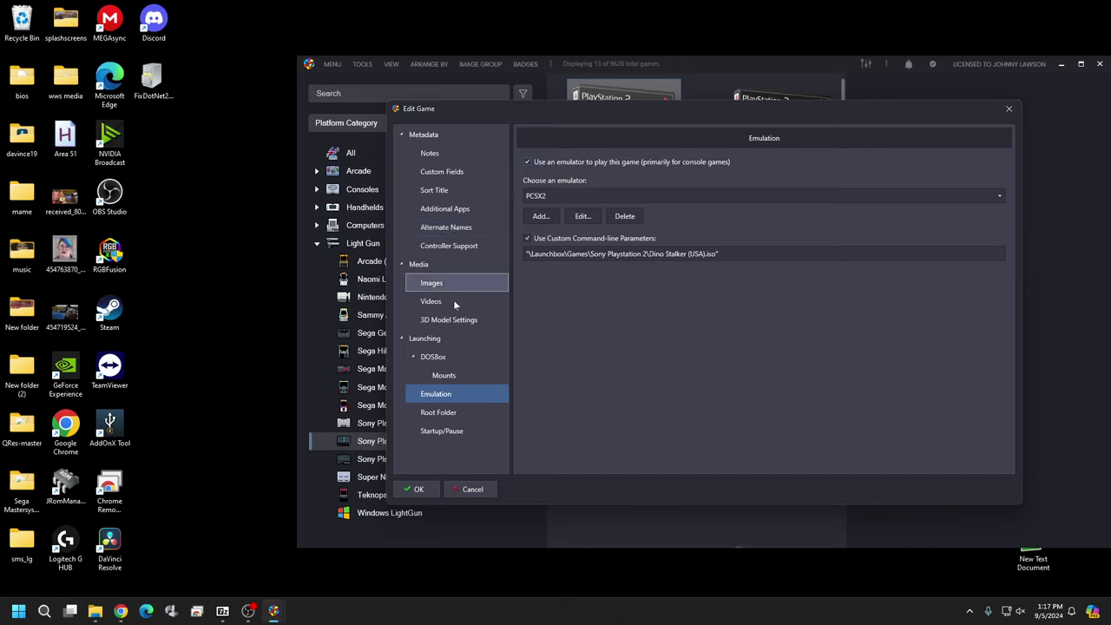
{"action": "left_click", "coordinate": [454, 339]}
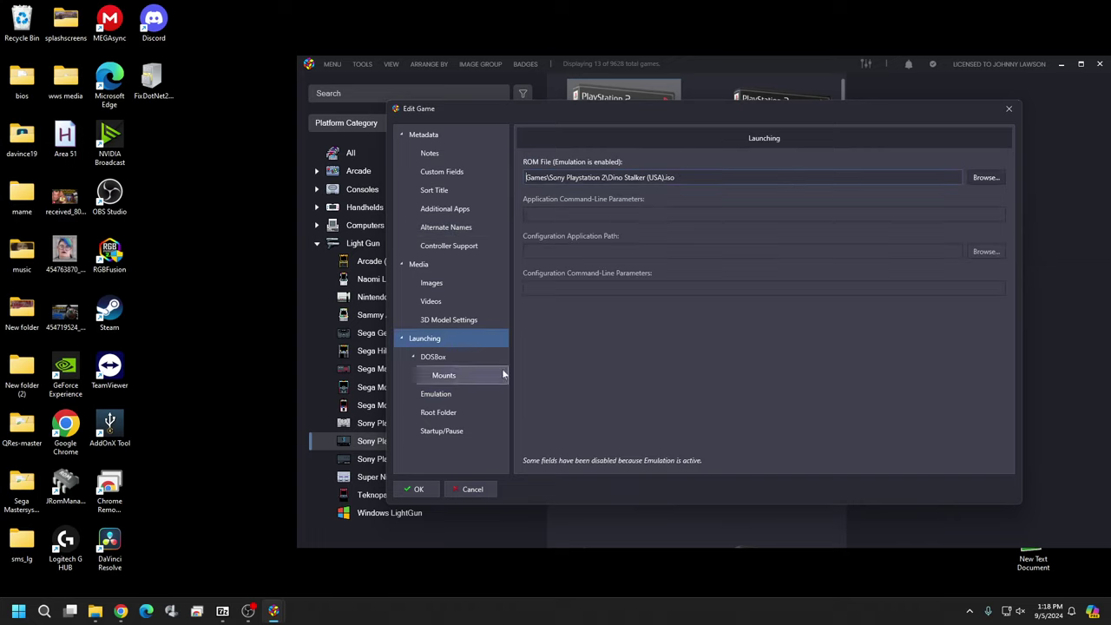
Try disabling Dino Stalker's custom command-line parameters in its Emulation settings, saving, and launching the game
{"action": "left_click", "coordinate": [465, 395]}
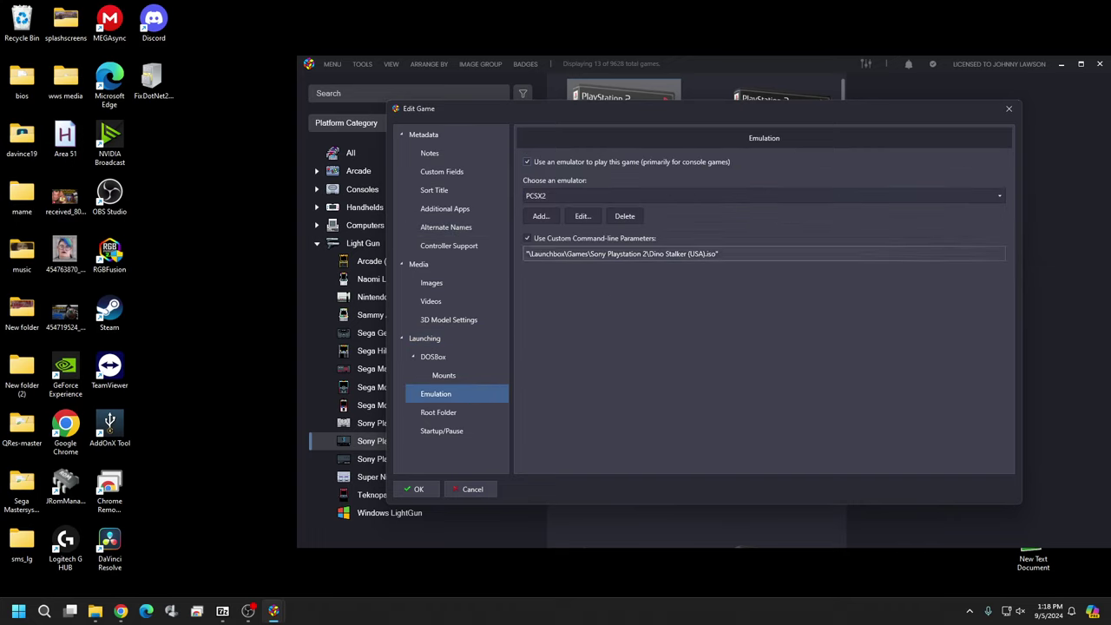
{"action": "left_click", "coordinate": [726, 254]}
{"action": "left_click", "coordinate": [526, 239]}
{"action": "left_click", "coordinate": [433, 487]}
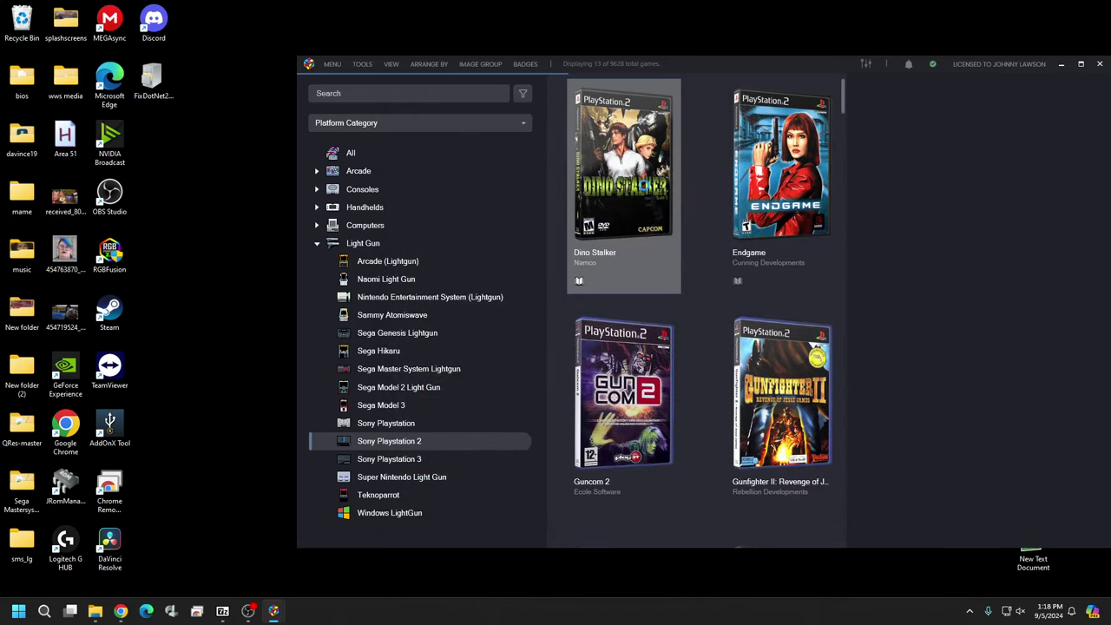
{"action": "double_click", "coordinate": [643, 186]}
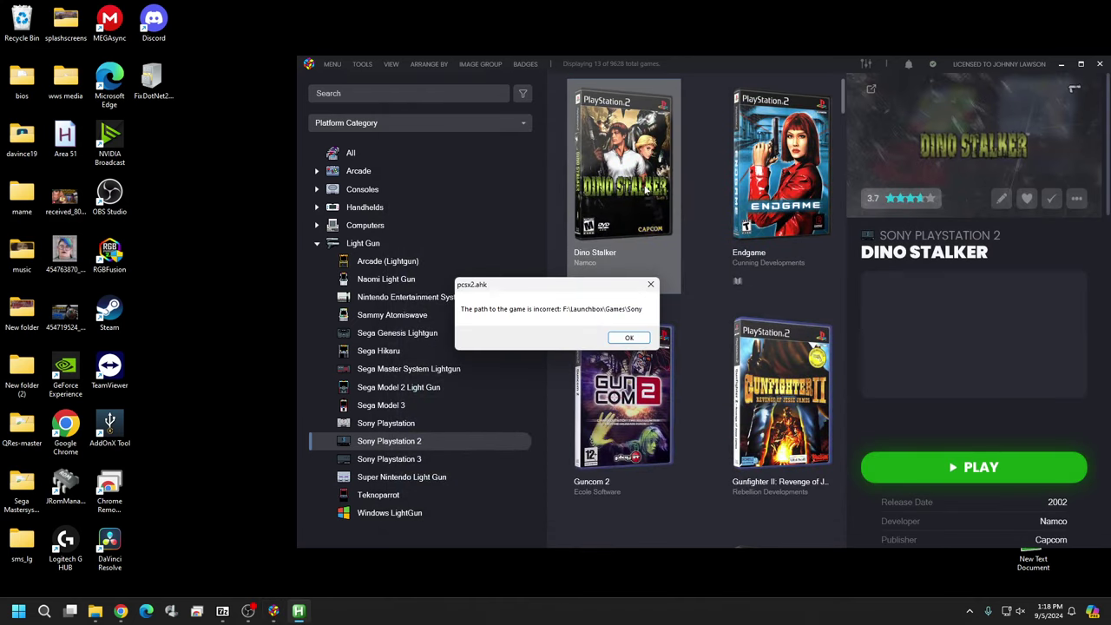
{"action": "left_click", "coordinate": [629, 338]}
Reopen Dino Stalker's game editor and re-enable custom command-line parameters in its Emulation settings
{"action": "right_click", "coordinate": [612, 265]}
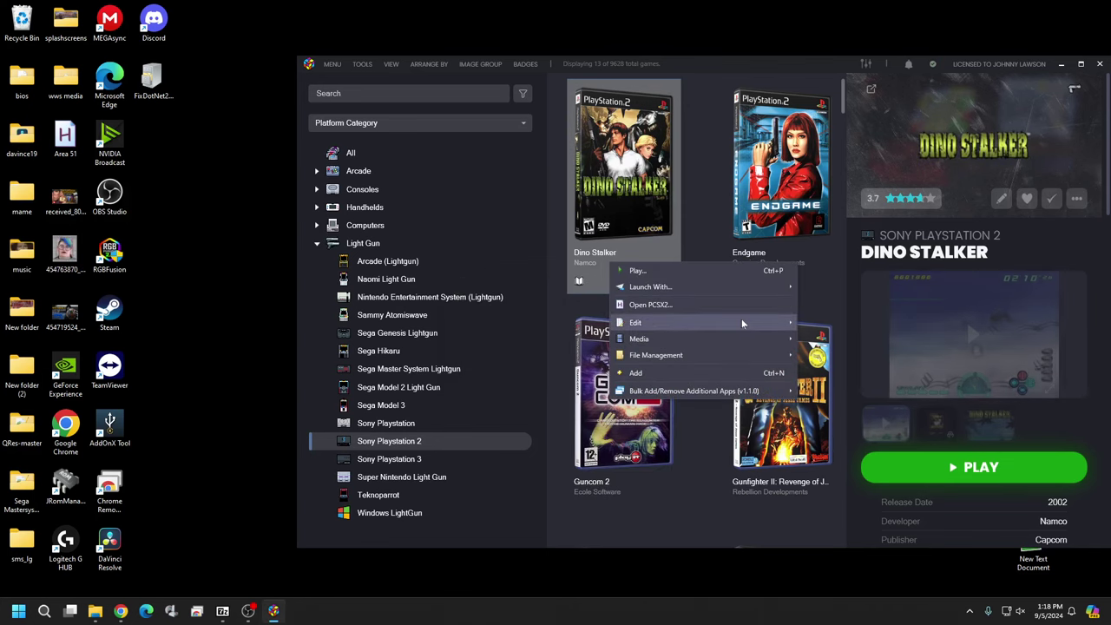
{"action": "mouse_move", "coordinate": [741, 319]}
{"action": "left_click", "coordinate": [841, 326]}
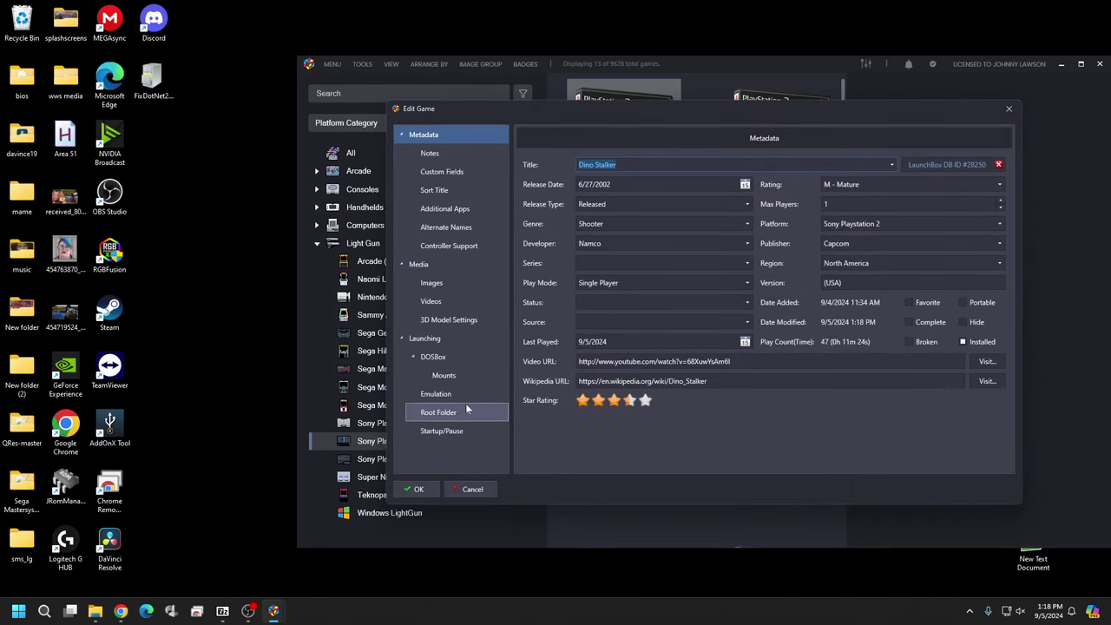
{"action": "left_click", "coordinate": [465, 399]}
{"action": "left_click", "coordinate": [528, 239]}
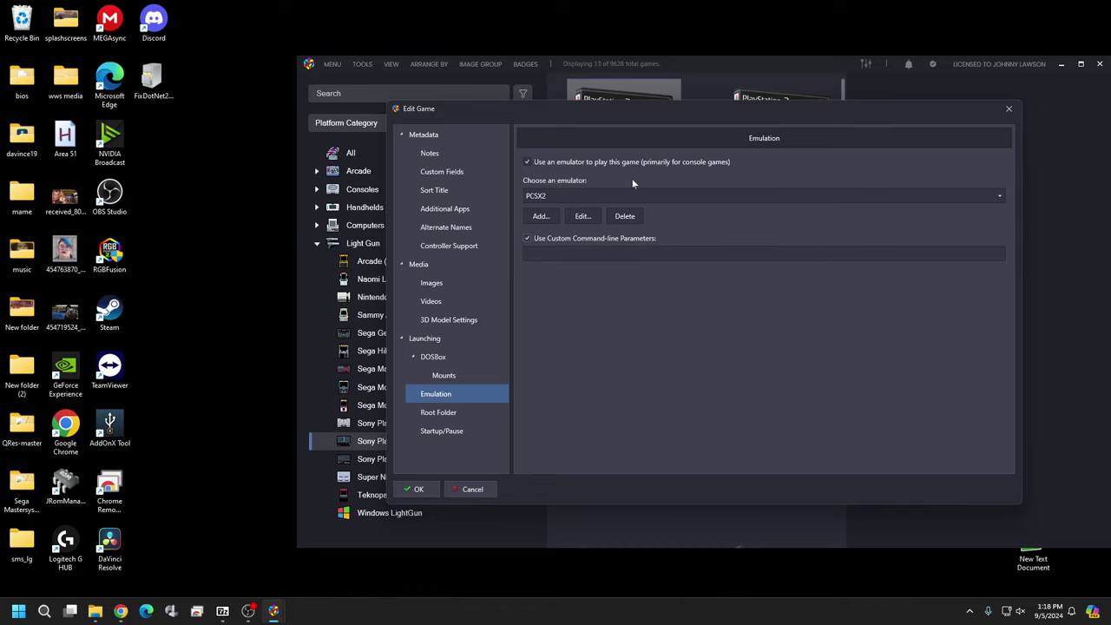
Browse for Dino Stalker's ROM file, copy the path of the Dino Stalker (USA) disc image, and close the file browser
{"action": "left_click", "coordinate": [449, 339]}
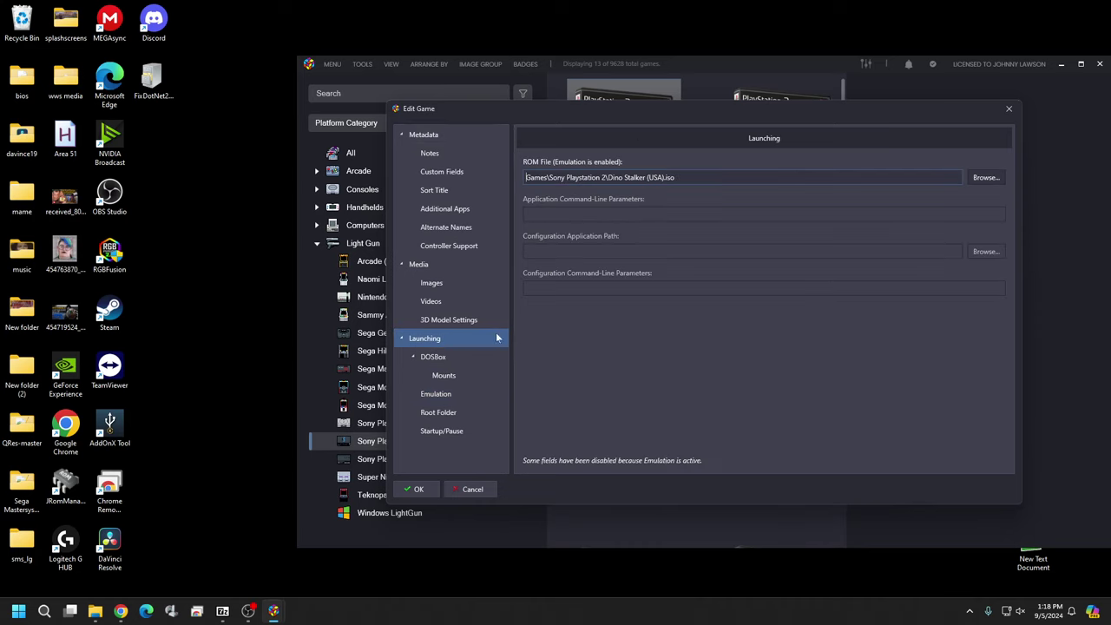
{"action": "left_click", "coordinate": [987, 179]}
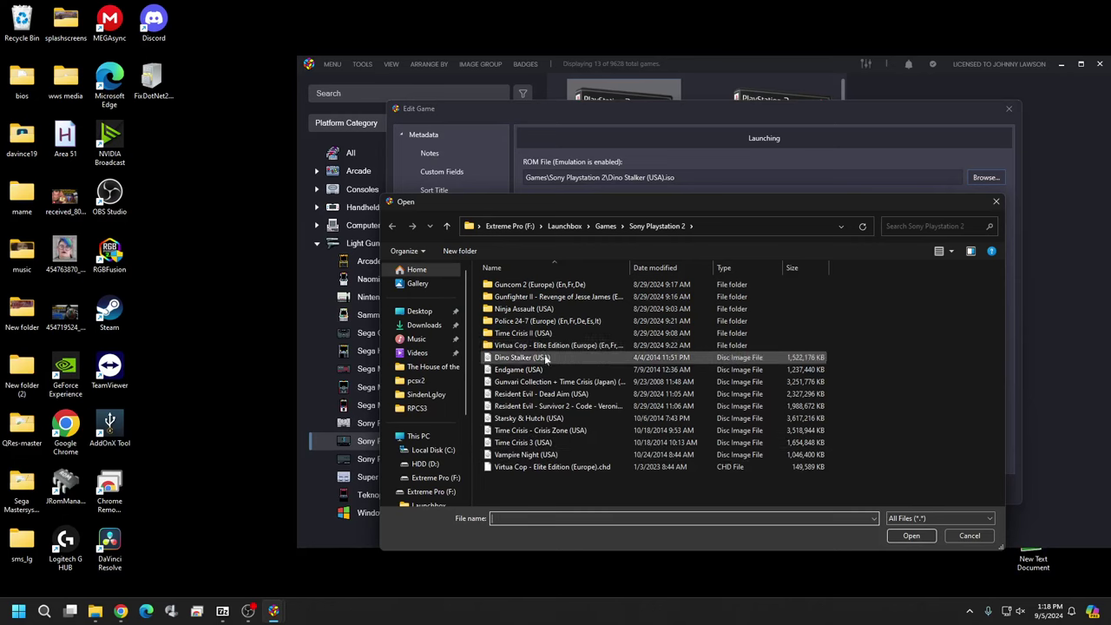
{"action": "left_click", "coordinate": [546, 358]}
{"action": "right_click", "coordinate": [546, 358]}
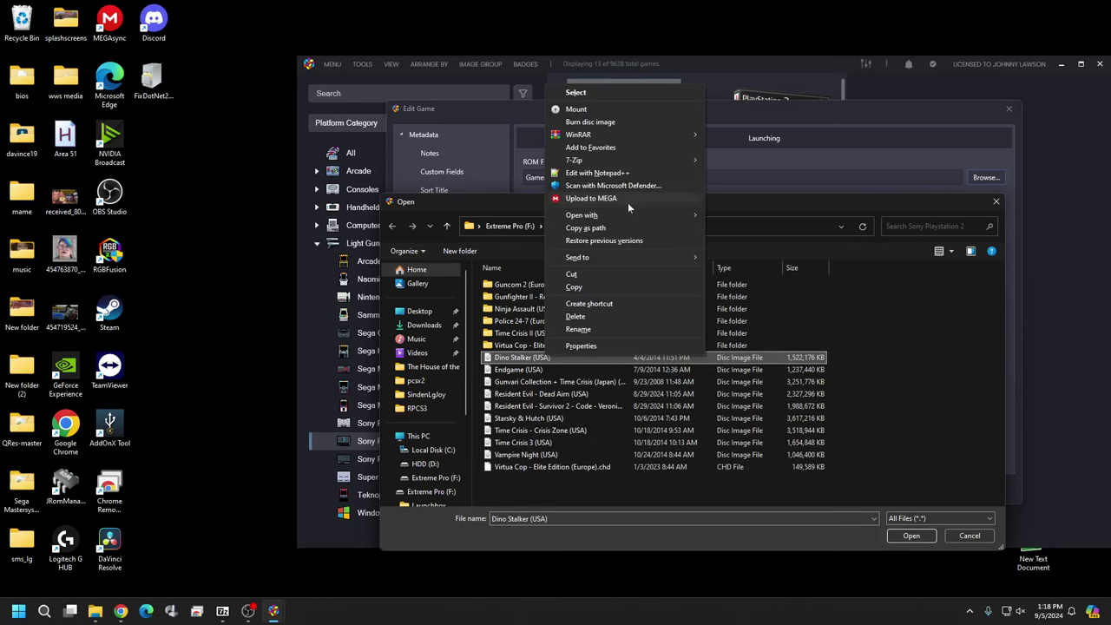
{"action": "left_click", "coordinate": [622, 231]}
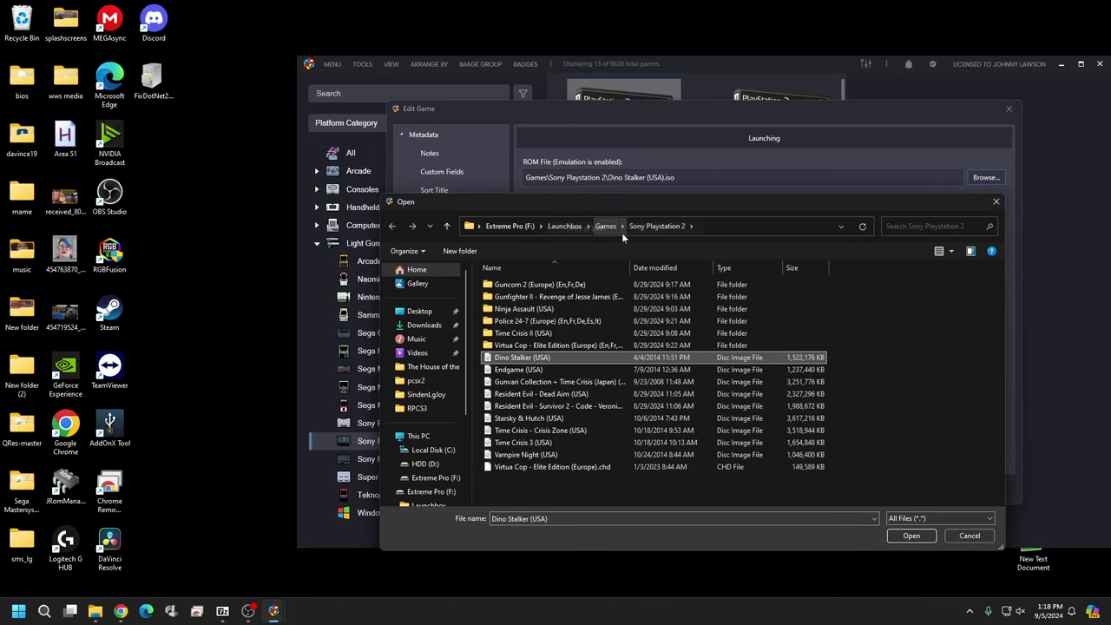
{"action": "left_click", "coordinate": [996, 202]}
Set the custom command-line parameters to the copied path without its drive letter, "\Launchbox\Games\Sony Playstation 2\Dino Stalker (USA).iso", and save the game
{"action": "left_click", "coordinate": [441, 412]}
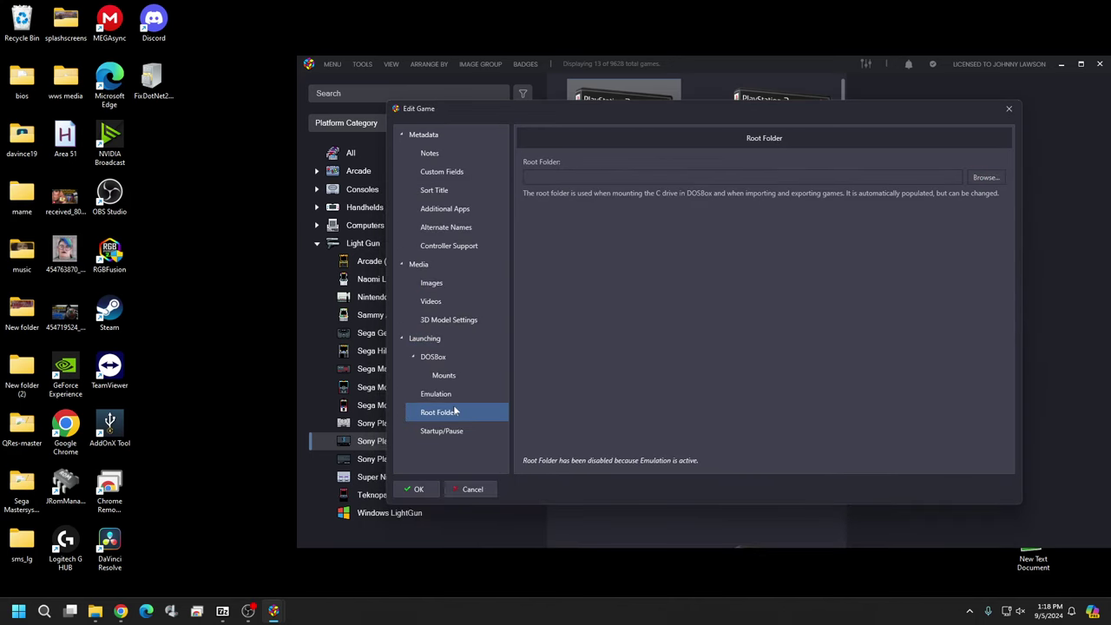
{"action": "left_click", "coordinate": [456, 396]}
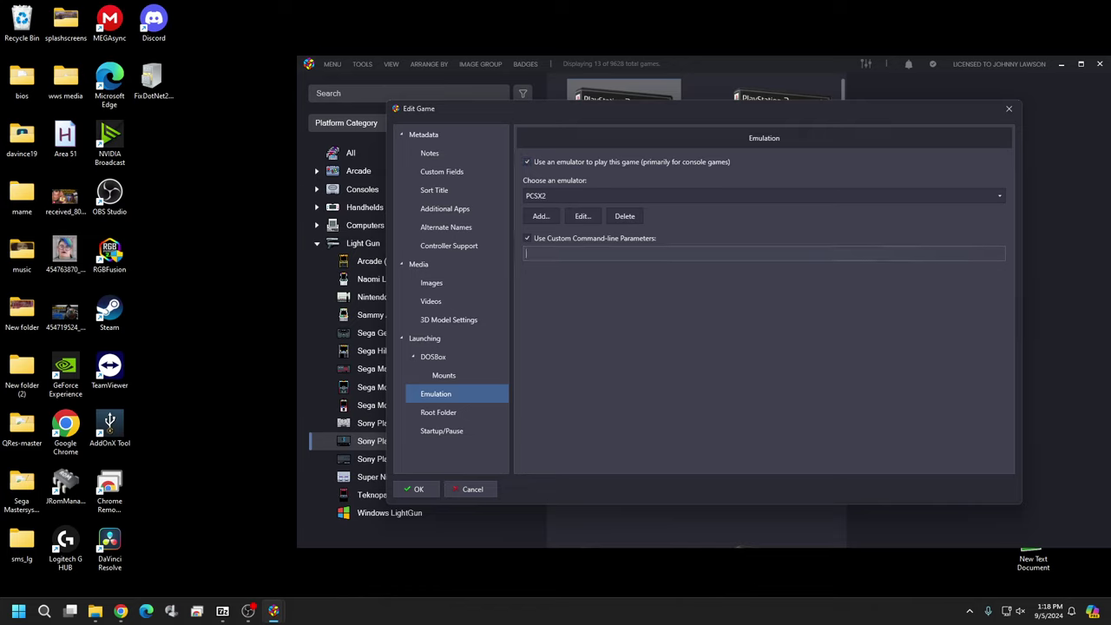
{"action": "right_click", "coordinate": [573, 253]}
{"action": "left_click", "coordinate": [602, 283]}
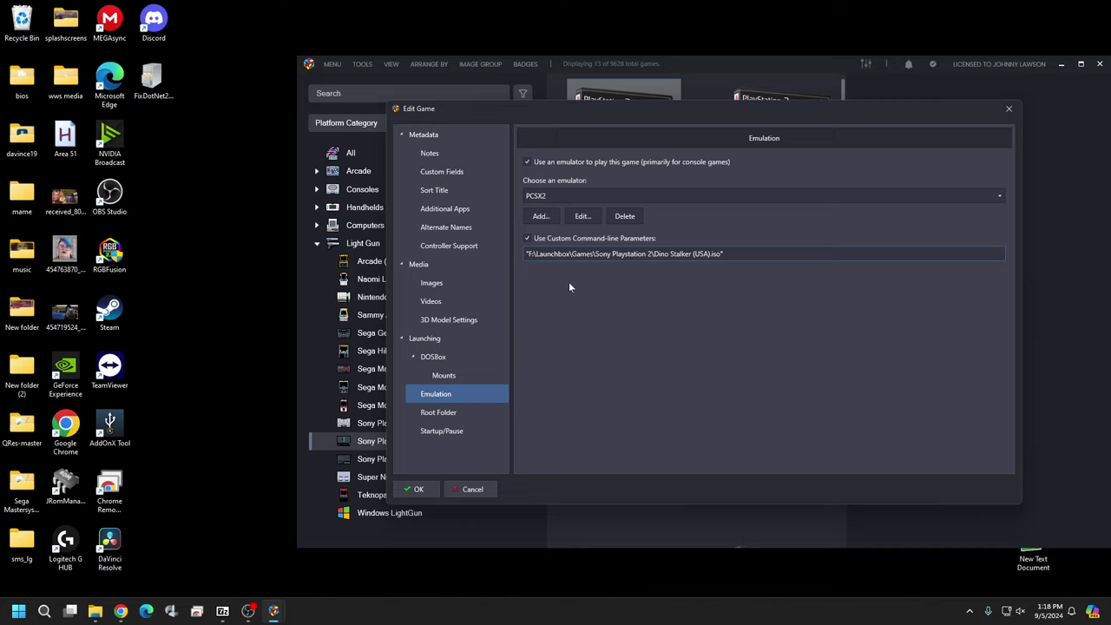
{"action": "key", "text": "Home"}
{"action": "key", "text": "Delete"}
{"action": "key", "text": "Delete"}
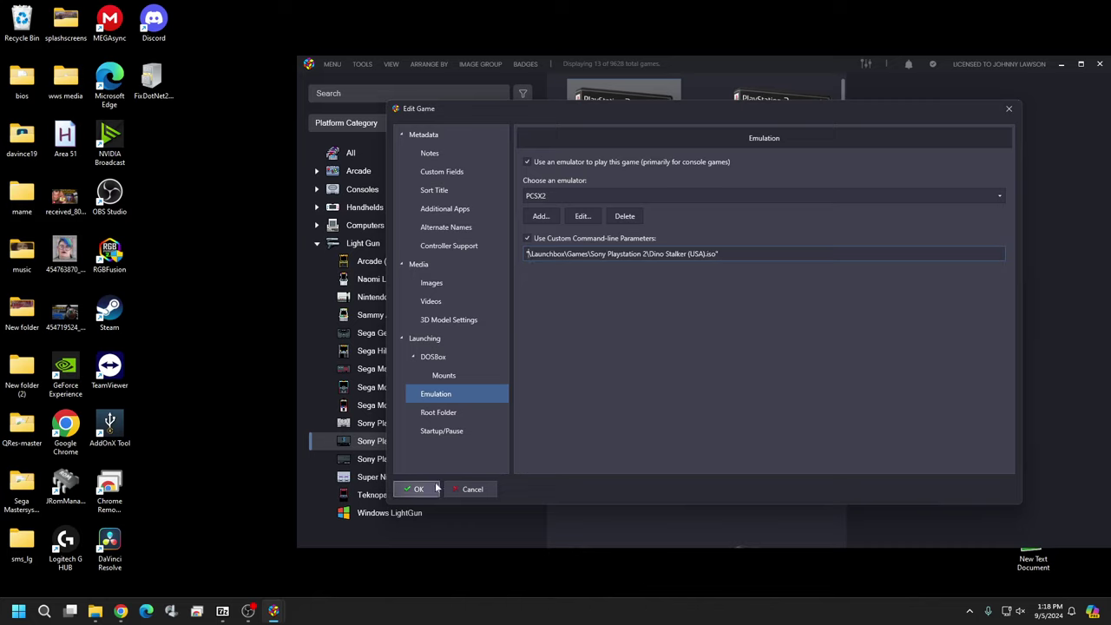
{"action": "left_click", "coordinate": [425, 490]}
{"action": "left_click", "coordinate": [420, 491]}
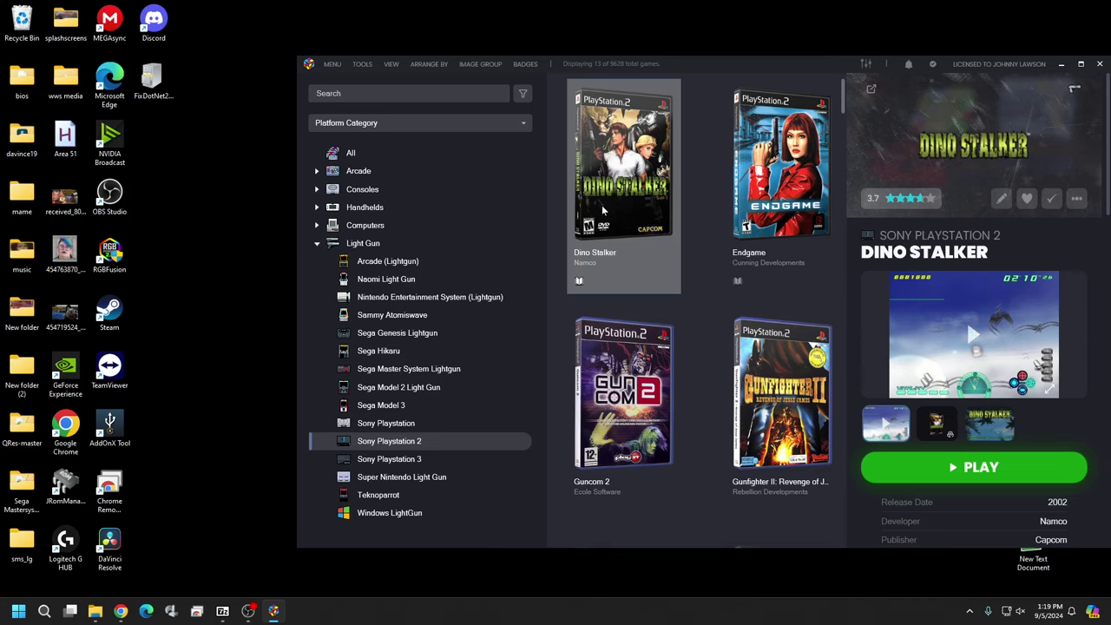
Test-run Dino Stalker and exit it, and review Player A's button assignments in the SindenLightgun software
{"action": "double_click", "coordinate": [601, 205]}
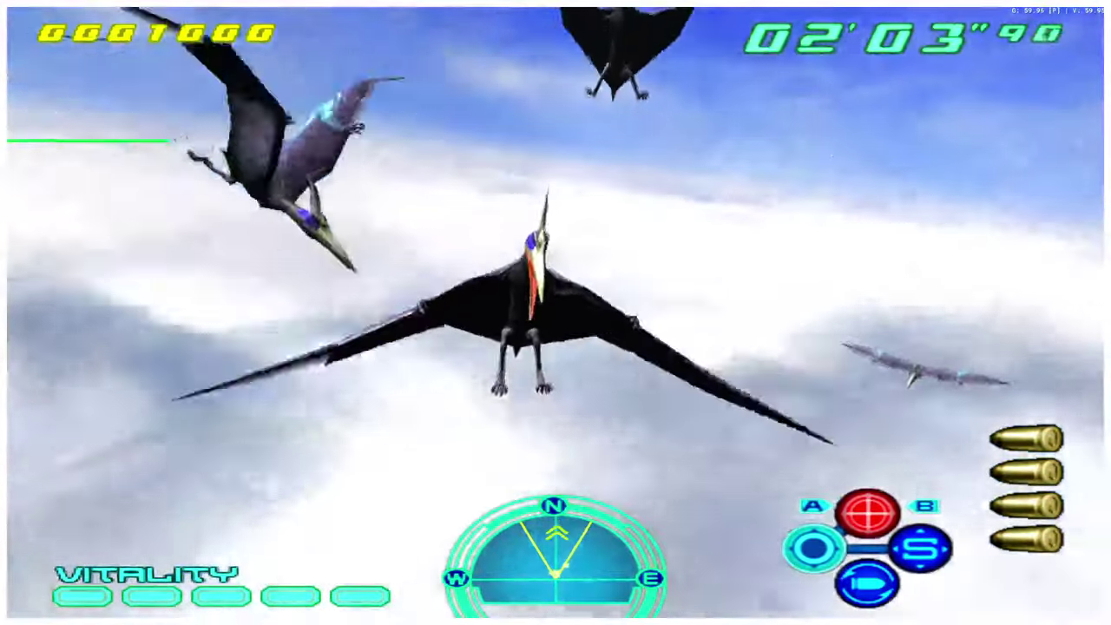
{"action": "key", "text": "Escape"}
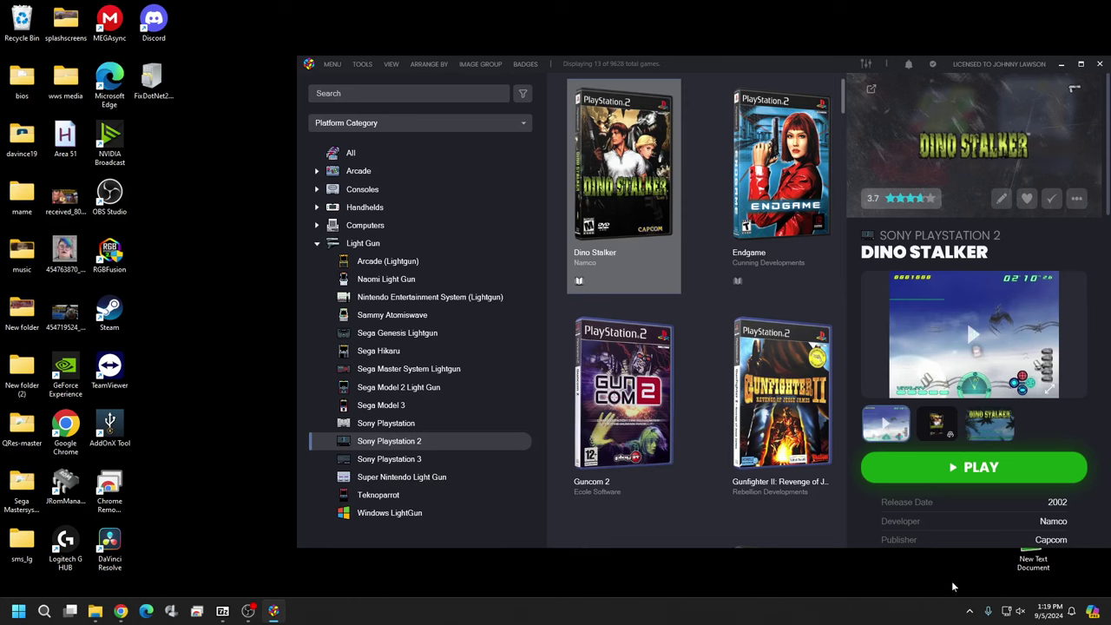
{"action": "left_click", "coordinate": [969, 611]}
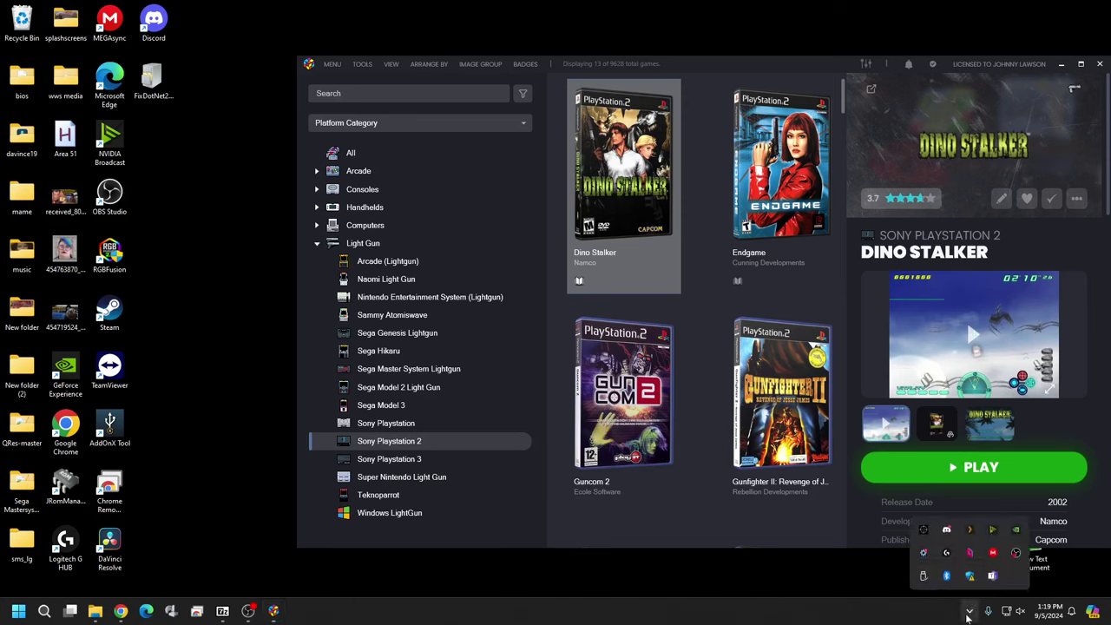
{"action": "left_click", "coordinate": [929, 543]}
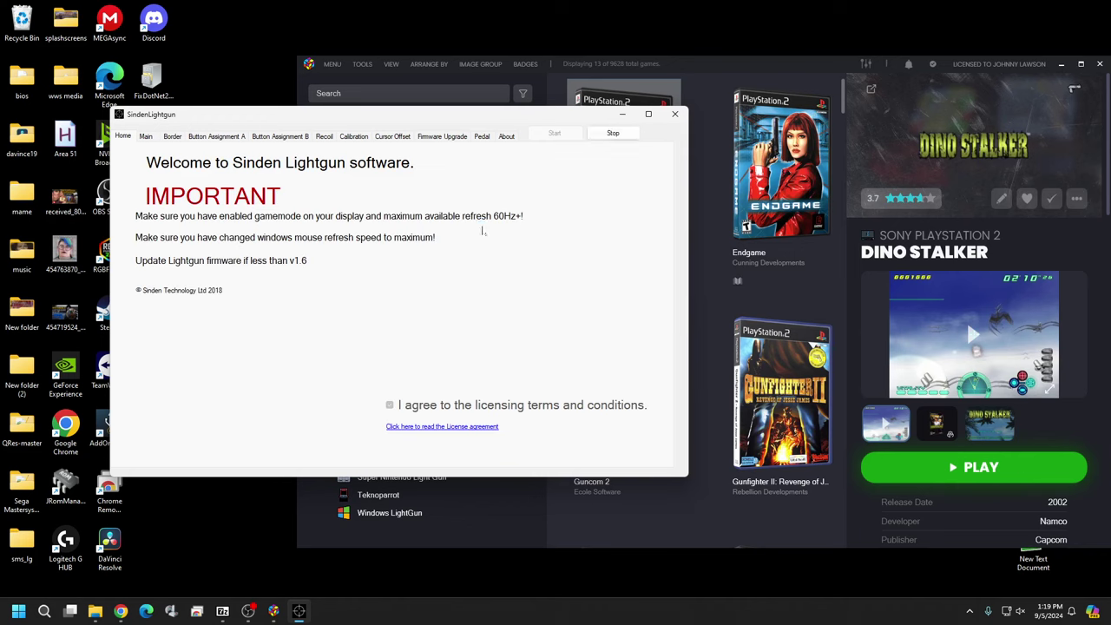
{"action": "left_click", "coordinate": [213, 141]}
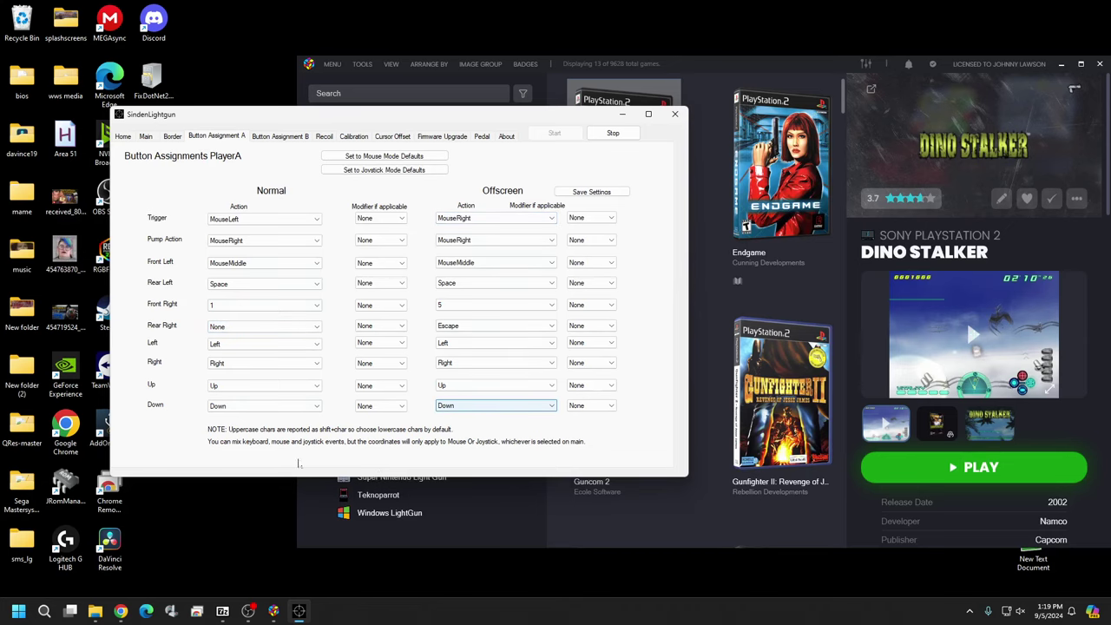
{"action": "left_click", "coordinate": [623, 118]}
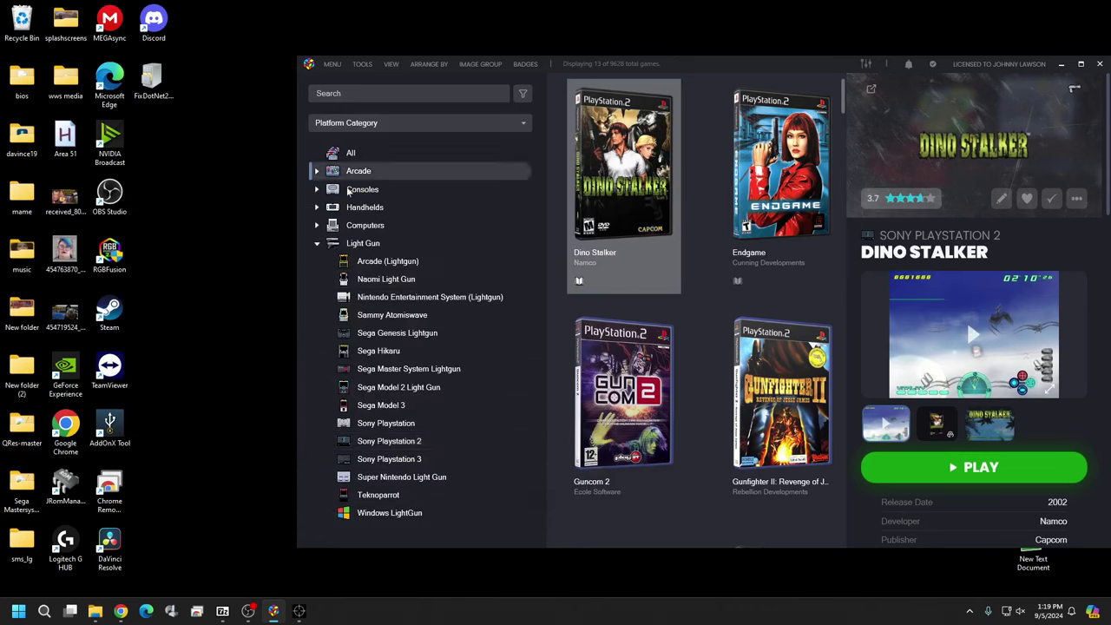
Launch Alien3: The Gun from the Arcade (Lightgun) list, add credits and start a one-player game
{"action": "left_click", "coordinate": [414, 265]}
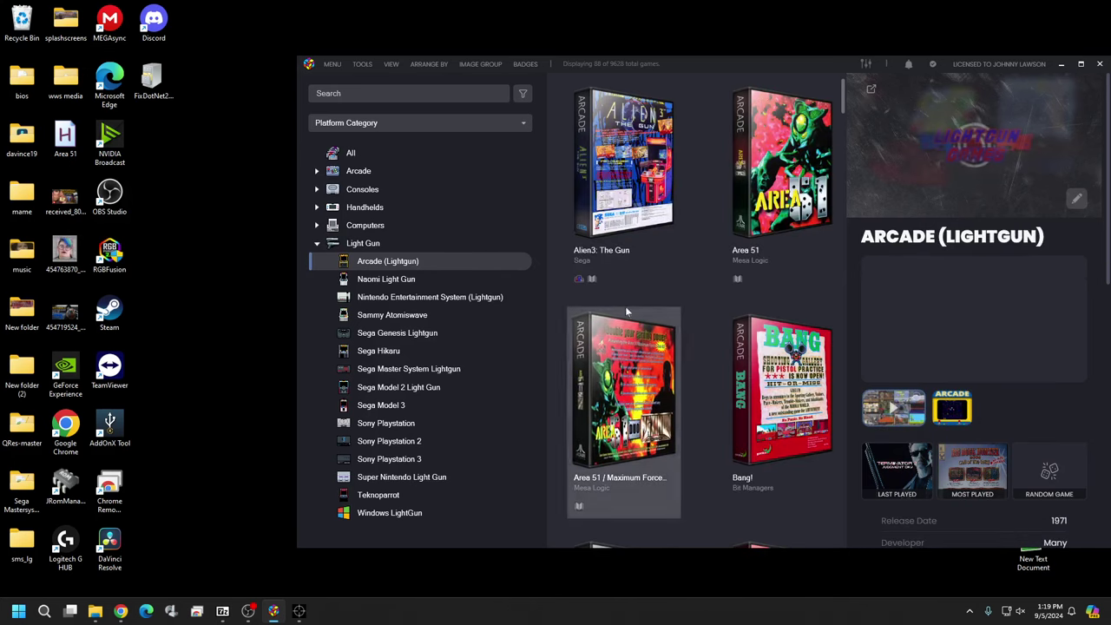
{"action": "double_click", "coordinate": [622, 175]}
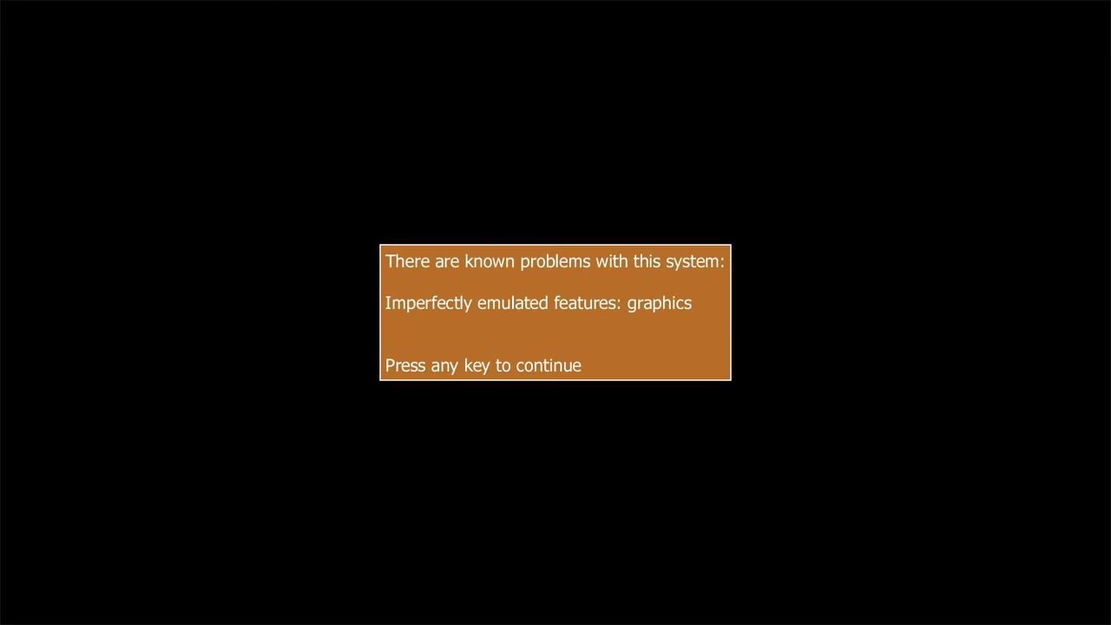
{"action": "key", "text": "Return"}
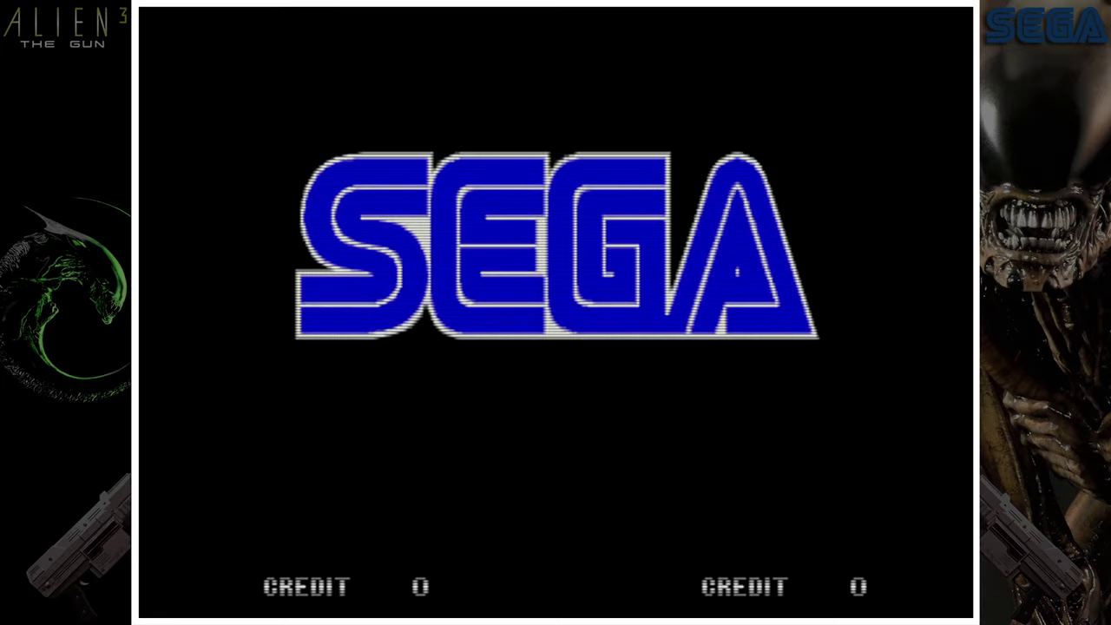
{"action": "key", "text": "5"}
{"action": "key", "text": "5"}
{"action": "key", "text": "5"}
{"action": "key", "text": "5"}
{"action": "key", "text": "1"}
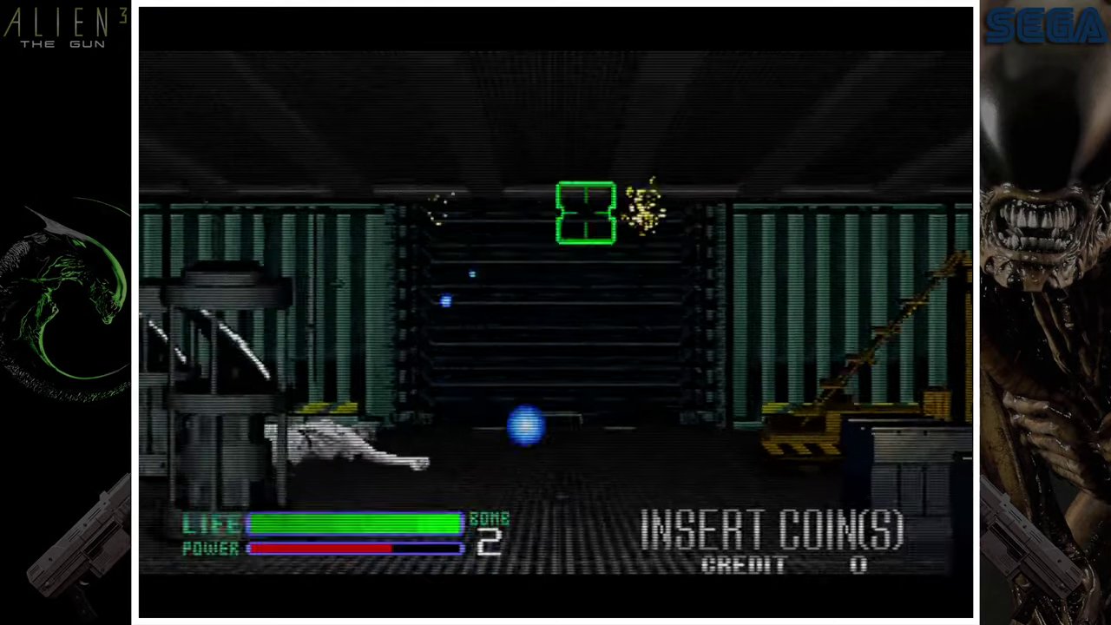
Exit Alien3: The Gun and recheck Player A's normal and offscreen button assignments in SindenLightgun
{"action": "key", "text": "Escape"}
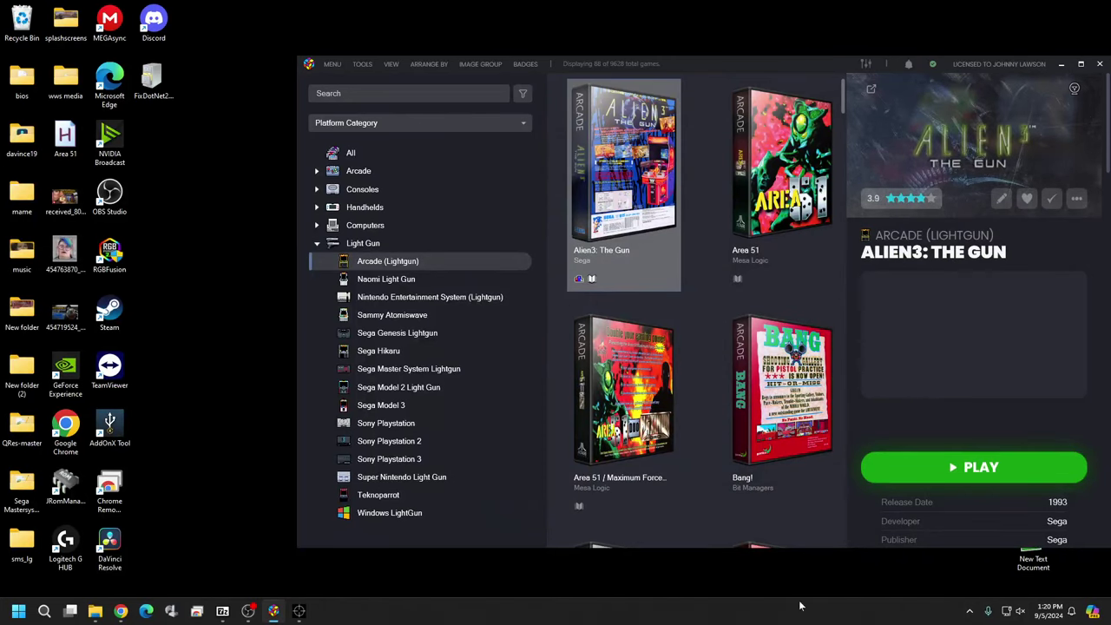
{"action": "left_click", "coordinate": [299, 610]}
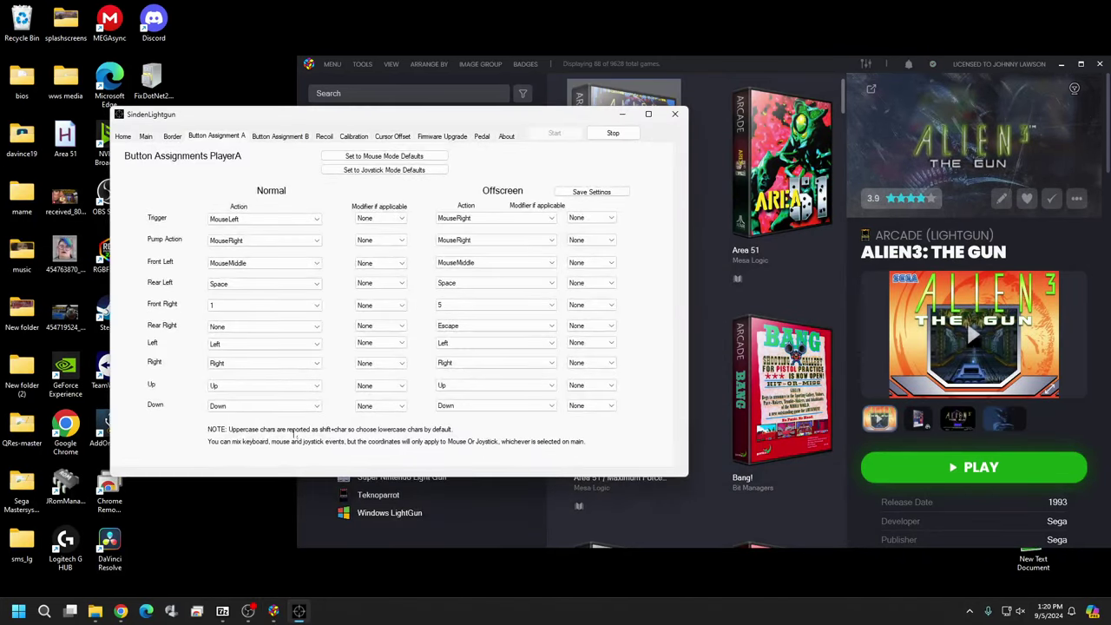
{"action": "left_click", "coordinate": [621, 118]}
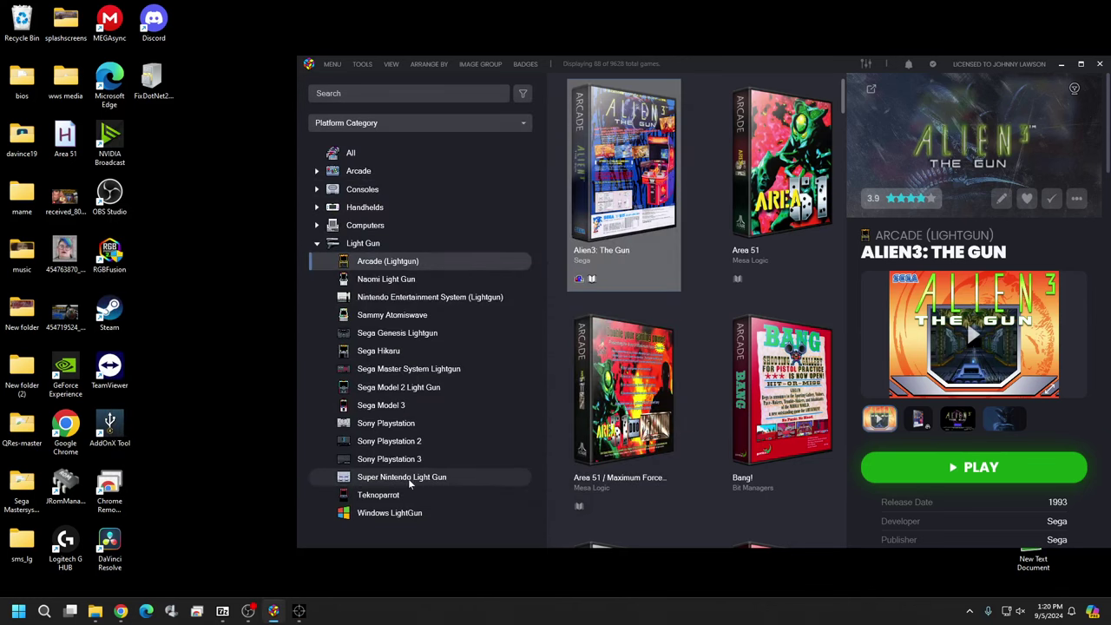
Return to the Sony Playstation 2 light gun list and launch Ninja Assault
{"action": "left_click", "coordinate": [414, 443]}
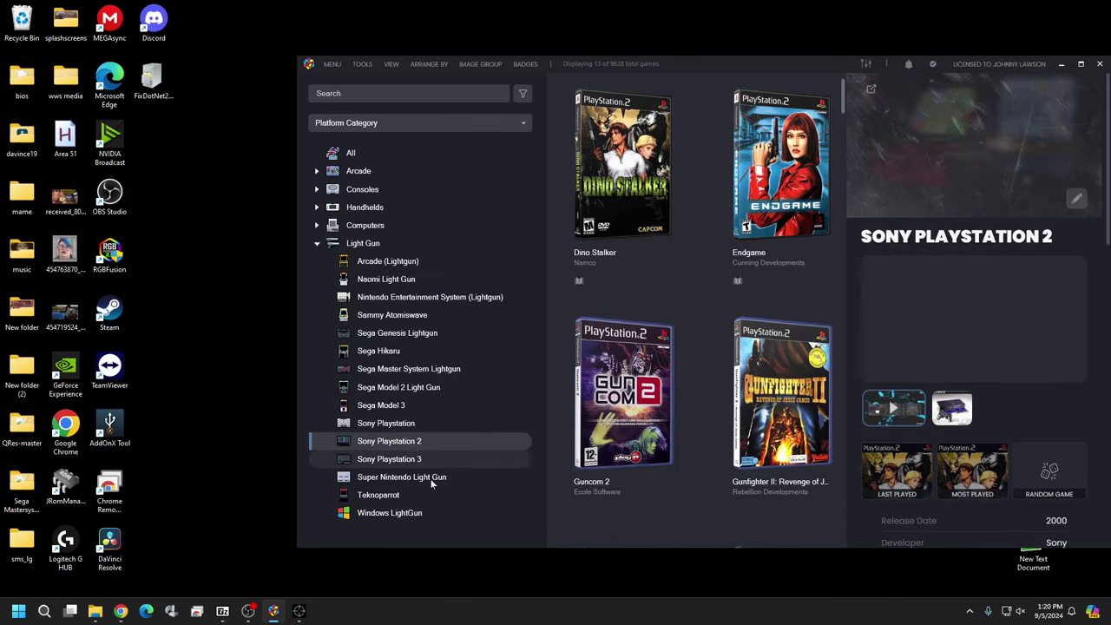
{"action": "scroll", "coordinate": [693, 187], "scroll_direction": "down", "scroll_amount": 2}
{"action": "scroll", "coordinate": [694, 187], "scroll_direction": "down", "scroll_amount": 2}
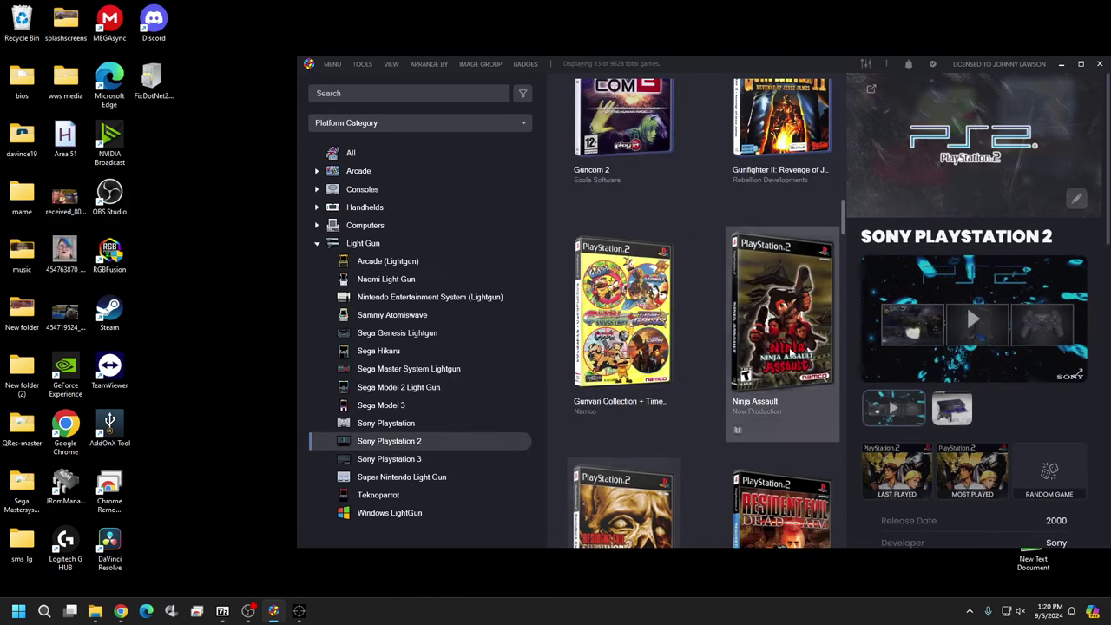
{"action": "left_click", "coordinate": [782, 308]}
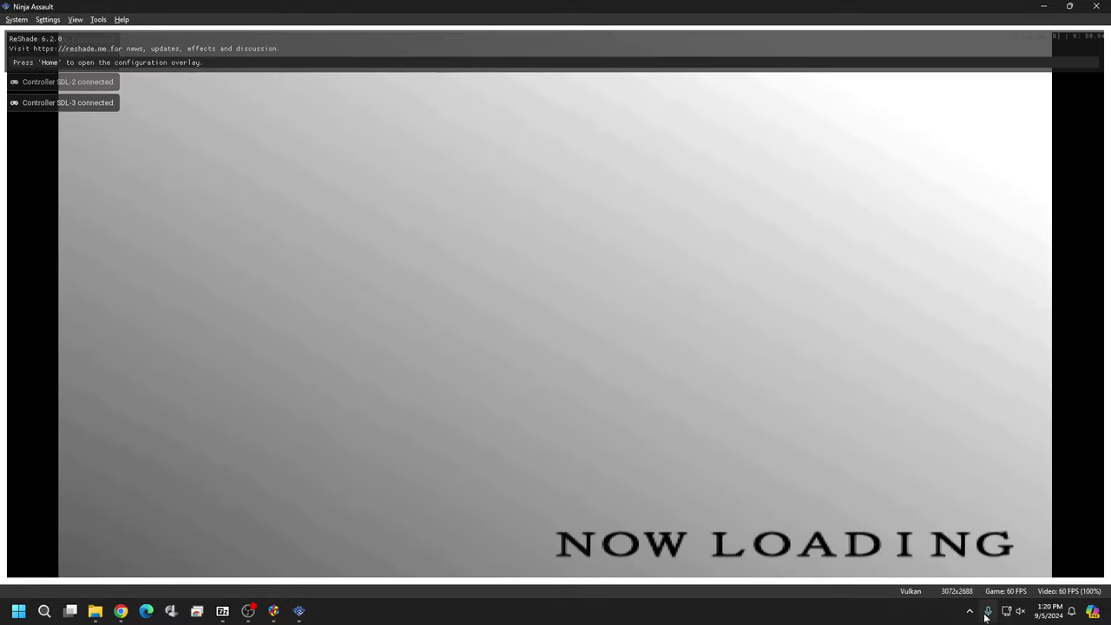
With Ninja Assault running, bring up the SindenLightgun software and inspect Player A's button assignments
{"action": "left_click", "coordinate": [970, 612]}
{"action": "left_click", "coordinate": [970, 613]}
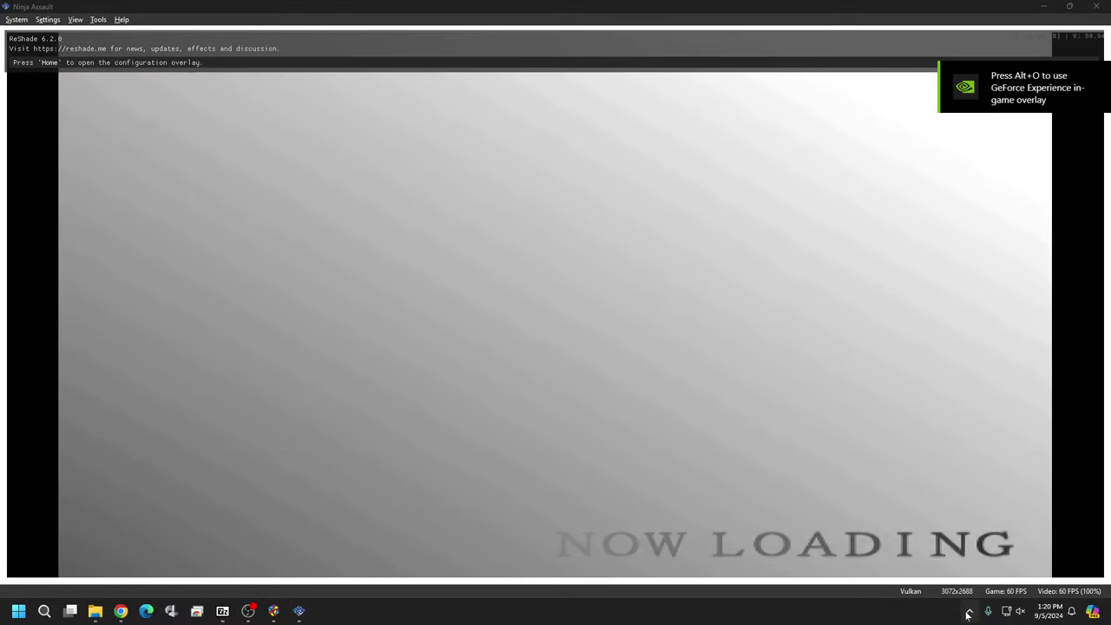
{"action": "left_click", "coordinate": [969, 613]}
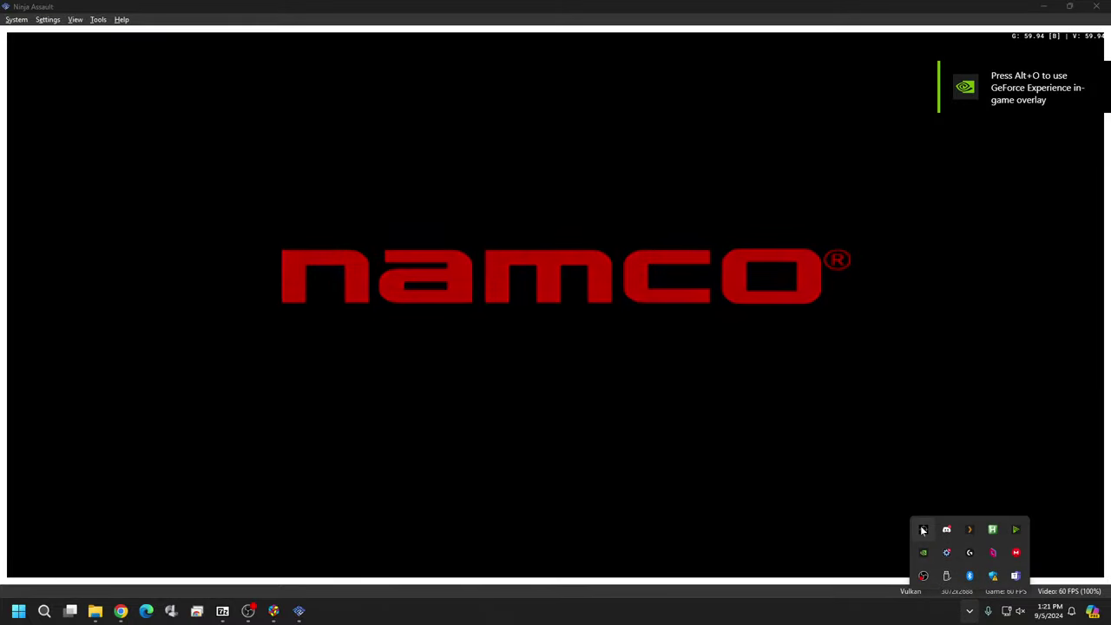
{"action": "left_click", "coordinate": [921, 531]}
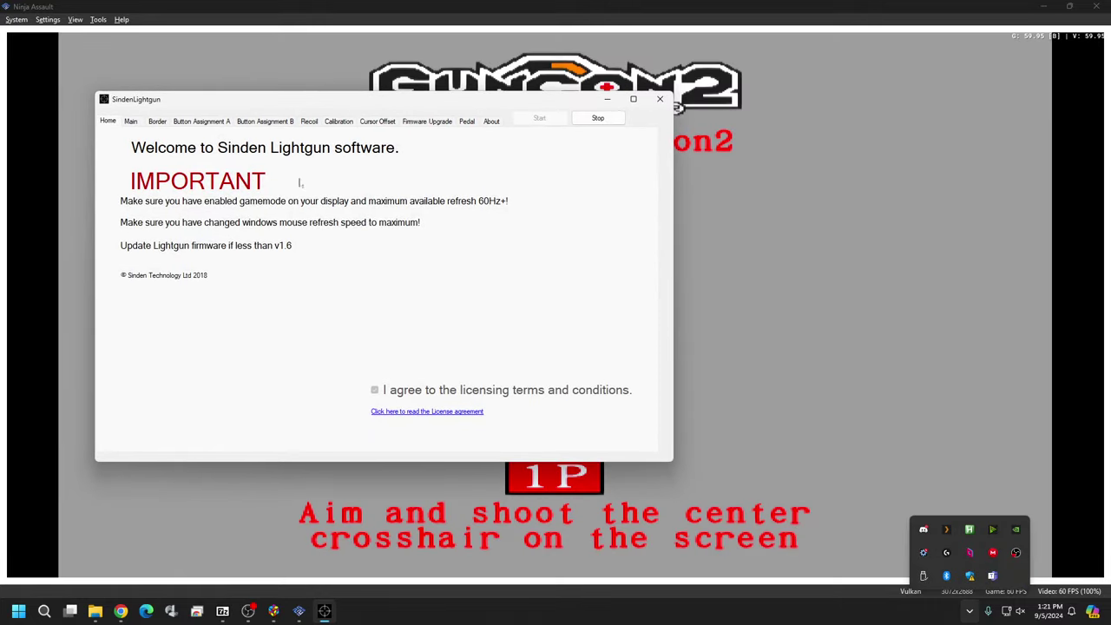
{"action": "left_click", "coordinate": [207, 121]}
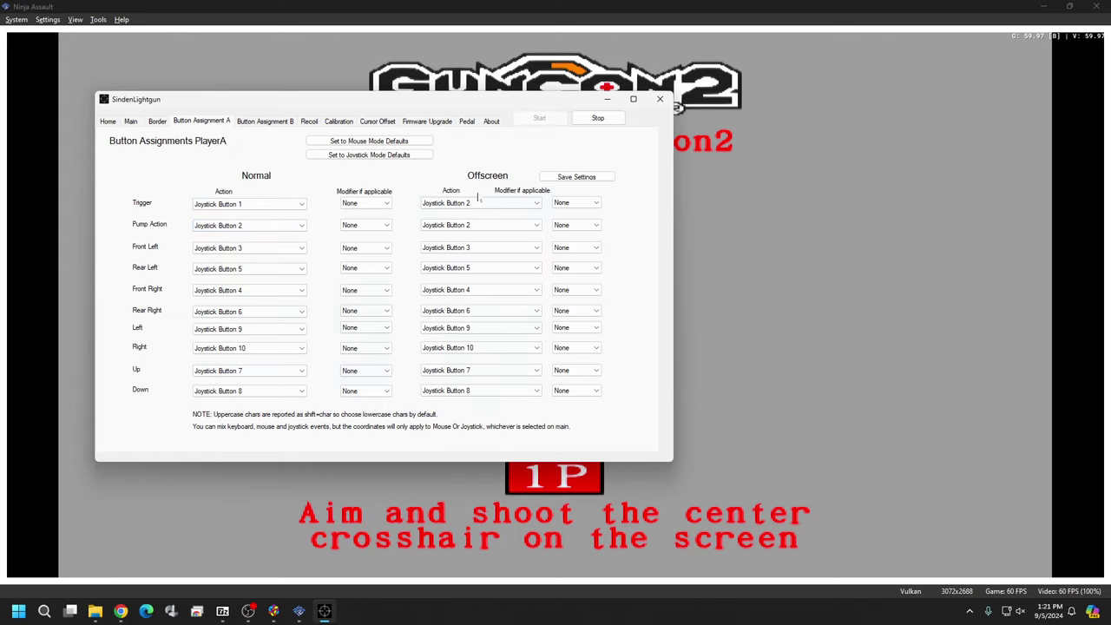
Minimize the SindenLightgun window, switch Ninja Assault to full screen and start Story Mode from its main menu
{"action": "left_click", "coordinate": [607, 99]}
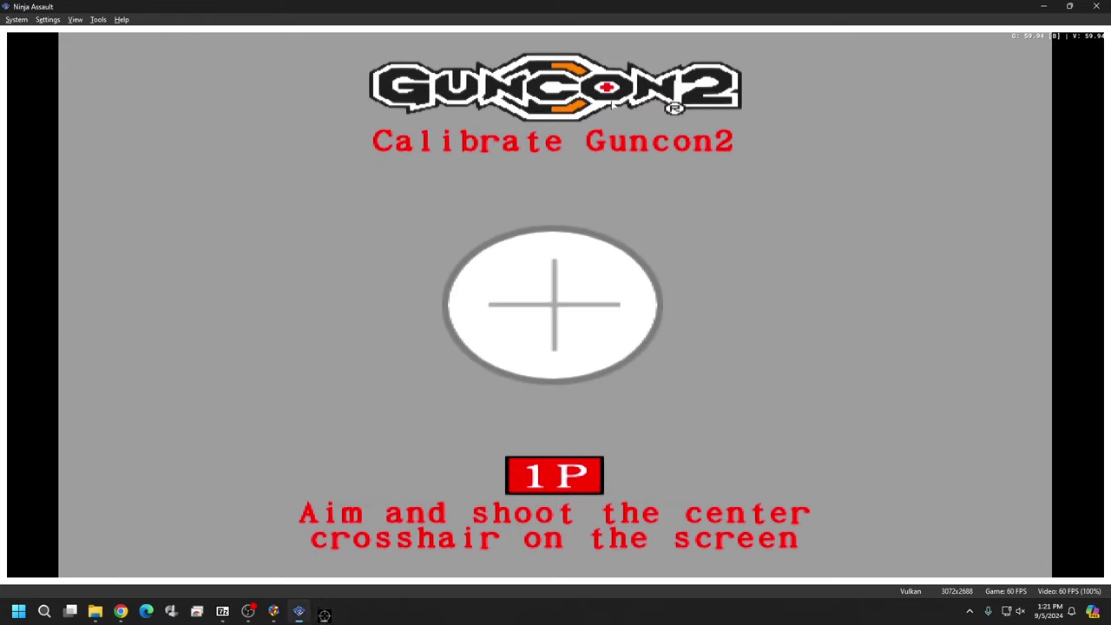
{"action": "double_click", "coordinate": [840, 169]}
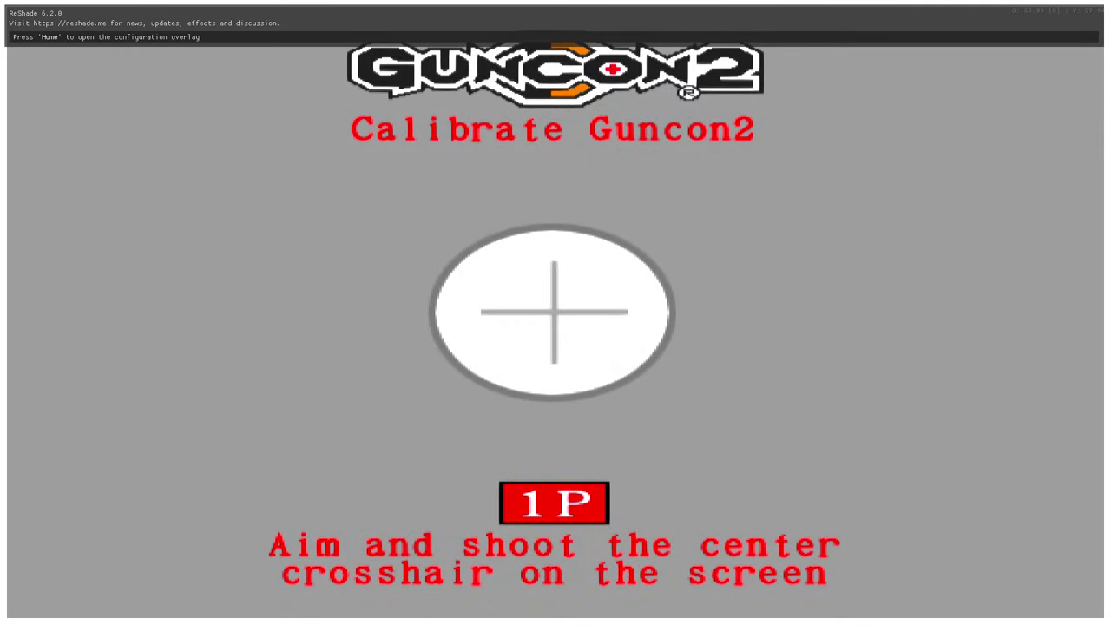
{"action": "key", "text": "F3"}
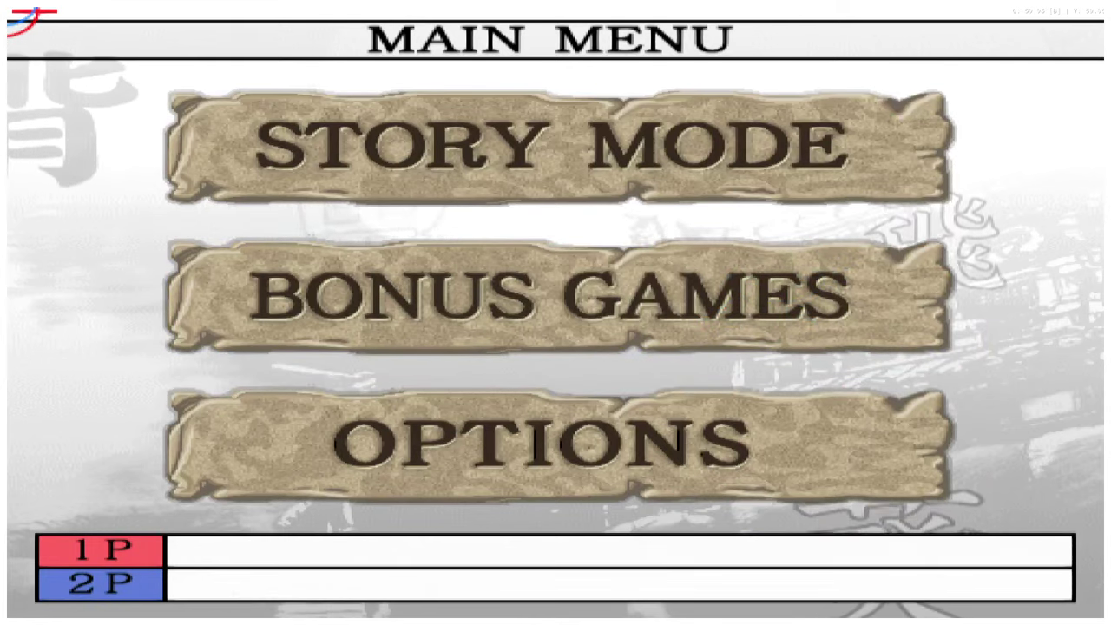
{"action": "left_click", "coordinate": [544, 162]}
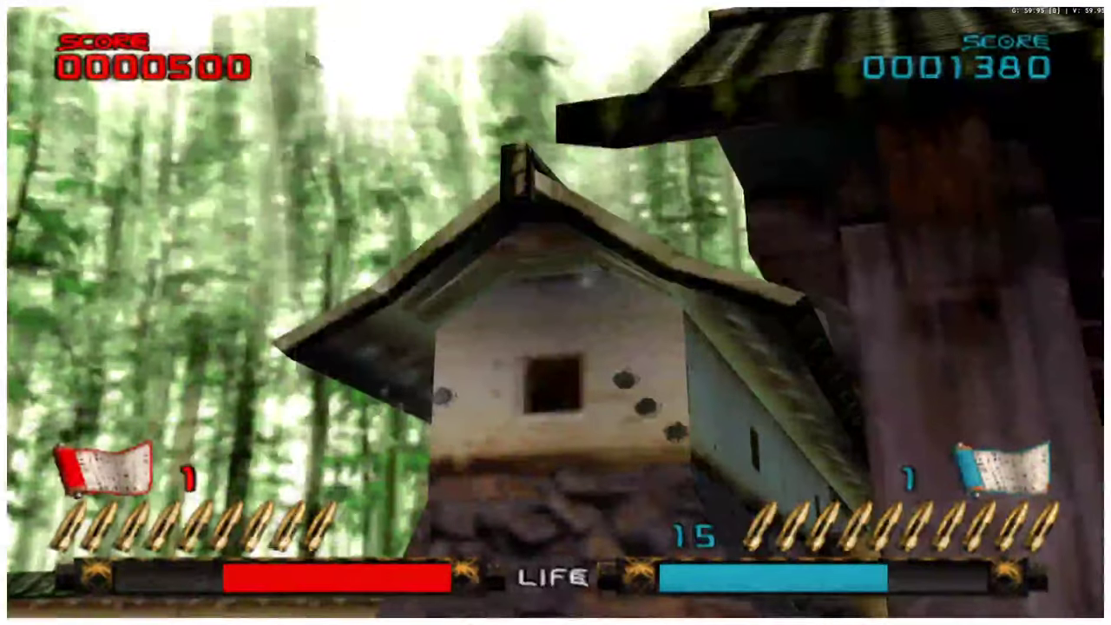
Play the Ninja Assault stage, firing at the building under the tiled roof and using the secondary gun action
{"action": "left_click", "coordinate": [618, 222]}
{"action": "left_click", "coordinate": [612, 235]}
{"action": "left_click", "coordinate": [608, 249]}
{"action": "right_click", "coordinate": [612, 269]}
{"action": "left_click", "coordinate": [616, 292]}
{"action": "right_click", "coordinate": [615, 293]}
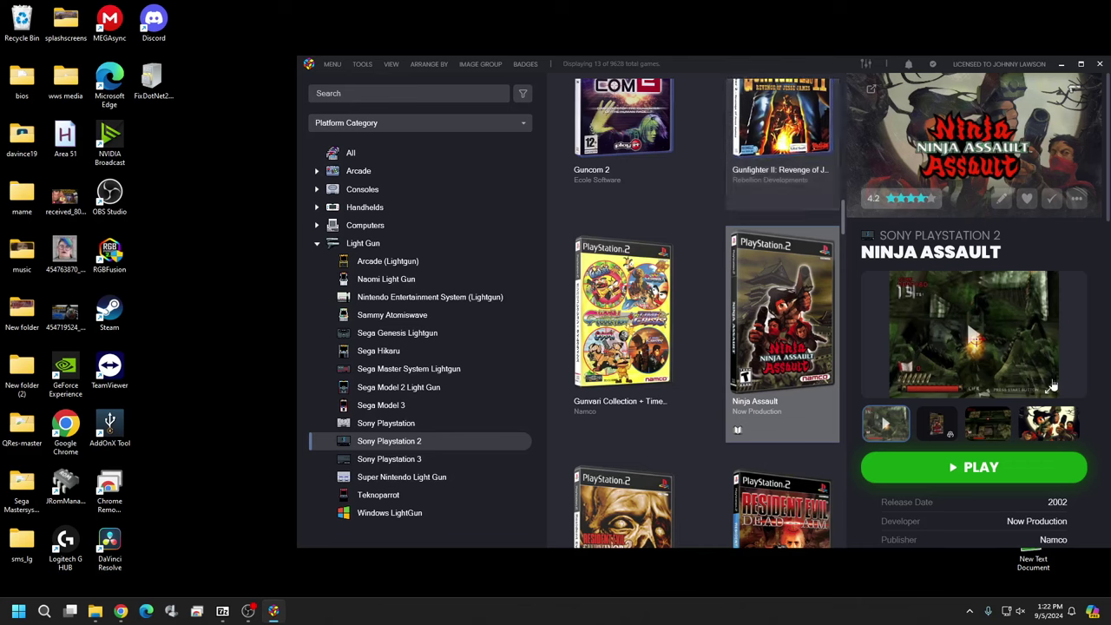
With Ninja Assault closed, reopen the SindenLightgun software, check Player A's normal and offscreen button assignments, and minimize it
{"action": "left_click", "coordinate": [974, 615]}
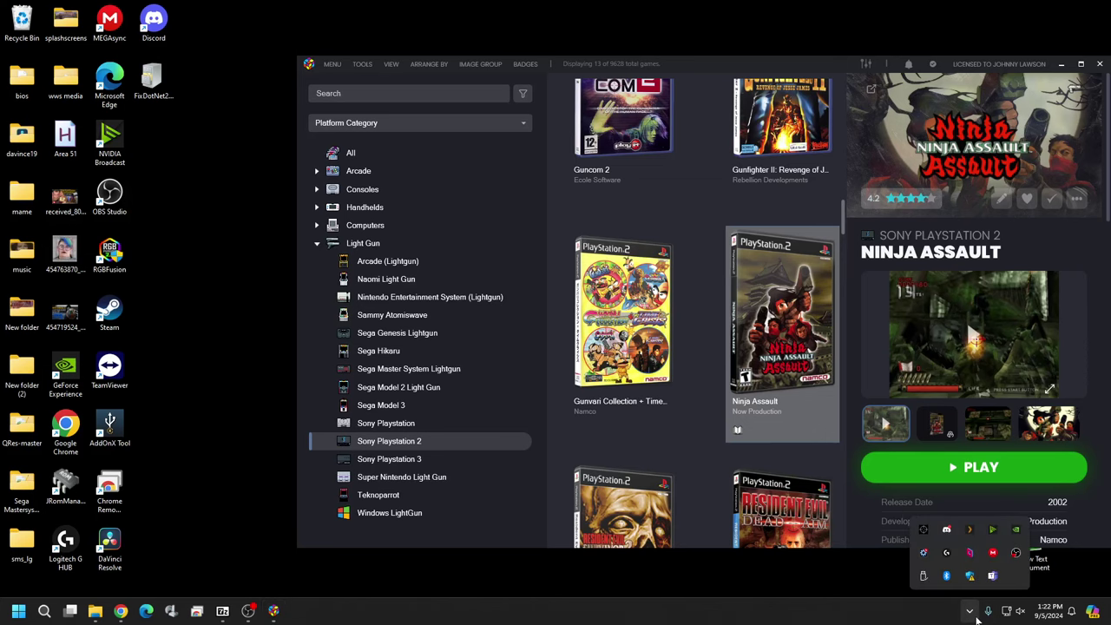
{"action": "left_click", "coordinate": [927, 534]}
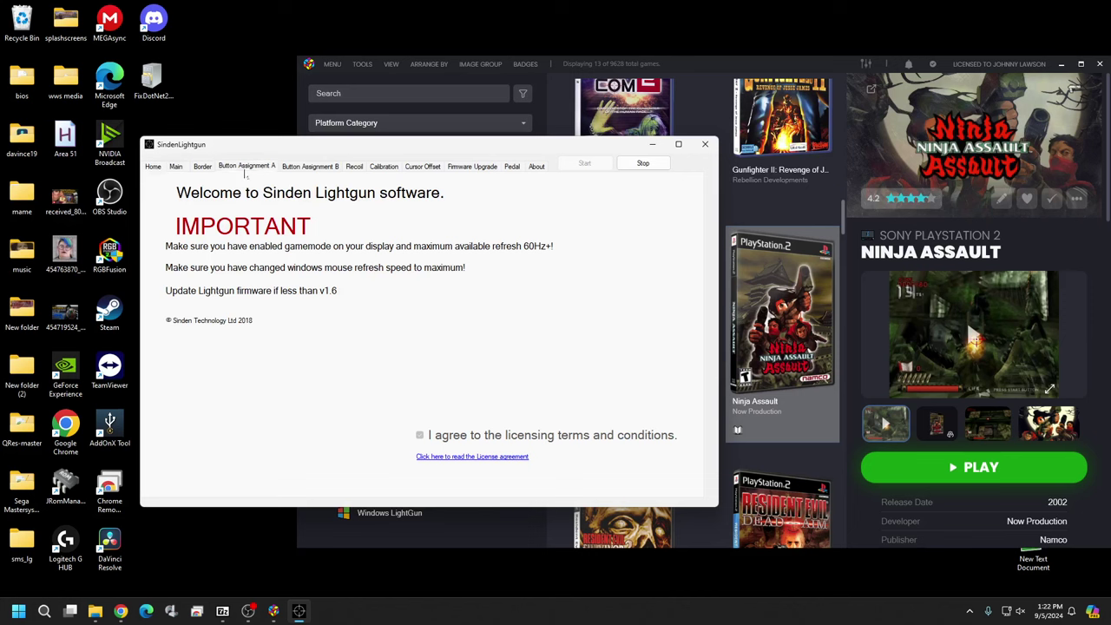
{"action": "left_click", "coordinate": [246, 167]}
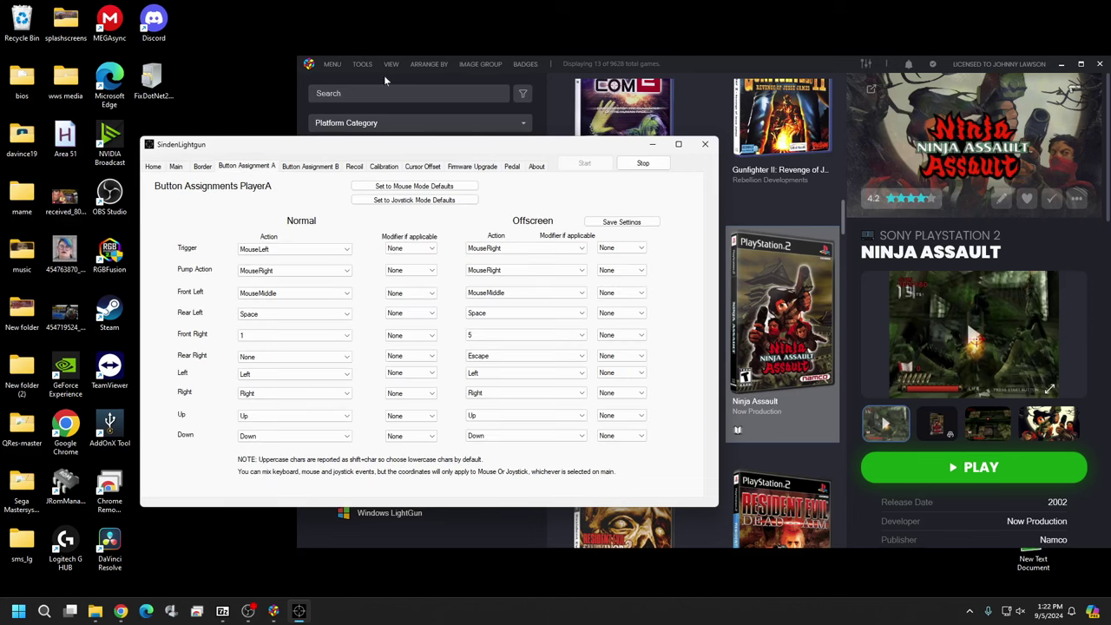
{"action": "left_click", "coordinate": [654, 145]}
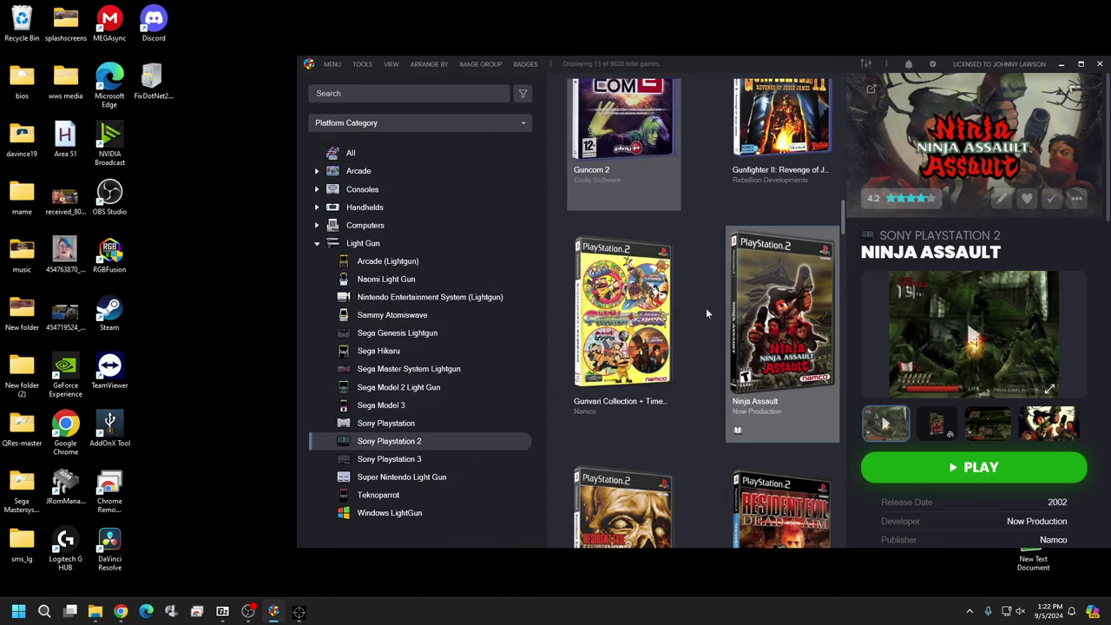